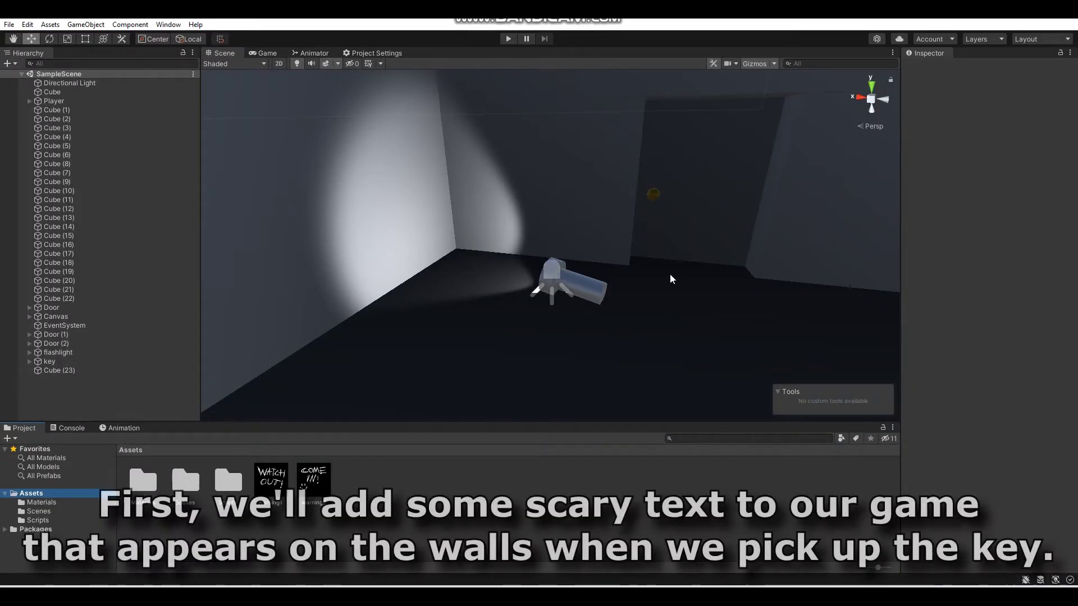
Step: Orbit around the room, then select the warning1 and warning2 textures in the Assets folder
mouse_move(692, 272)
right_down()
mouse_move(624, 251)
mouse_move(733, 205)
mouse_move(457, 216)
right_up()
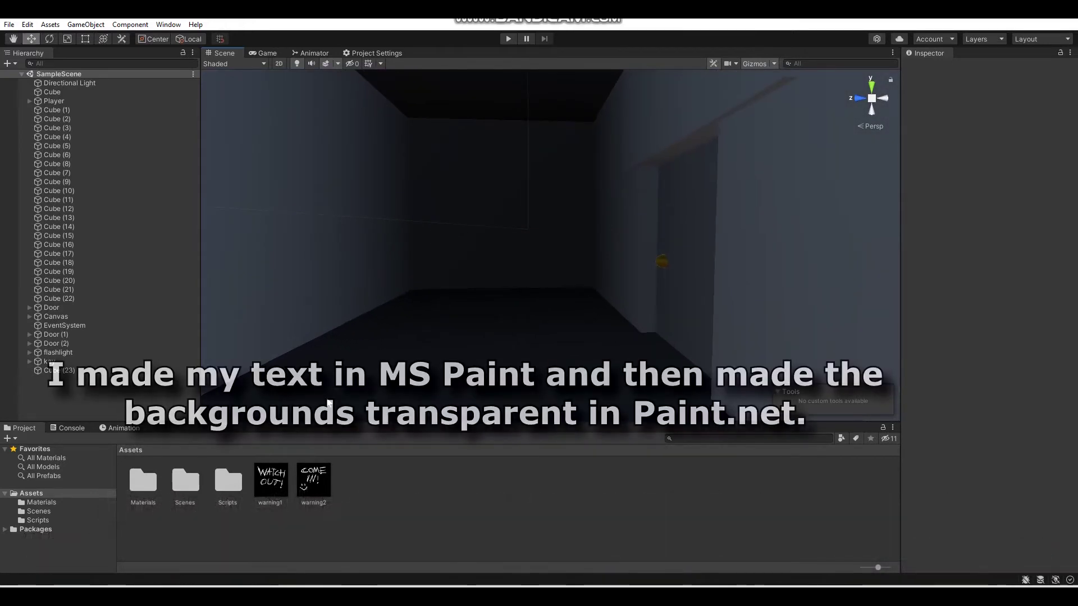
click(277, 485)
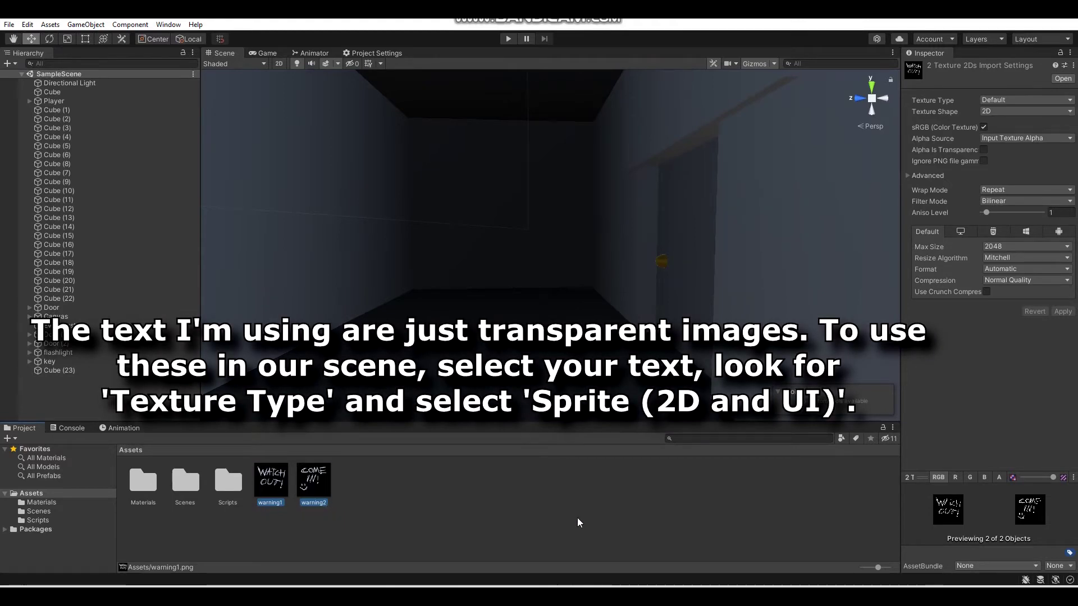
Step: Set the warning textures' Texture Type to Sprite (2D and UI) and apply
click(1006, 99)
click(997, 150)
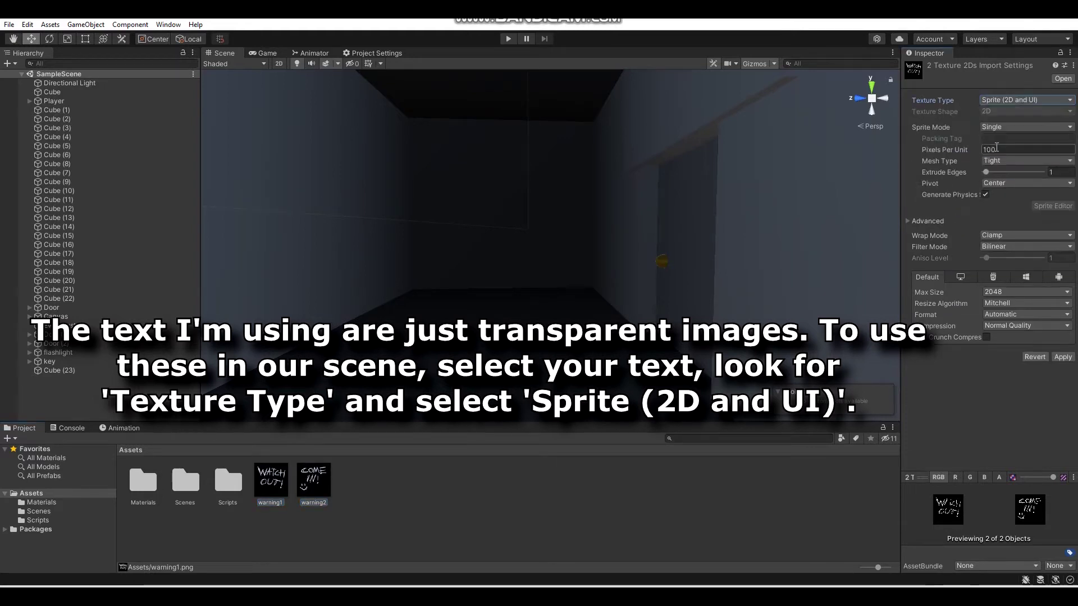
click(1061, 357)
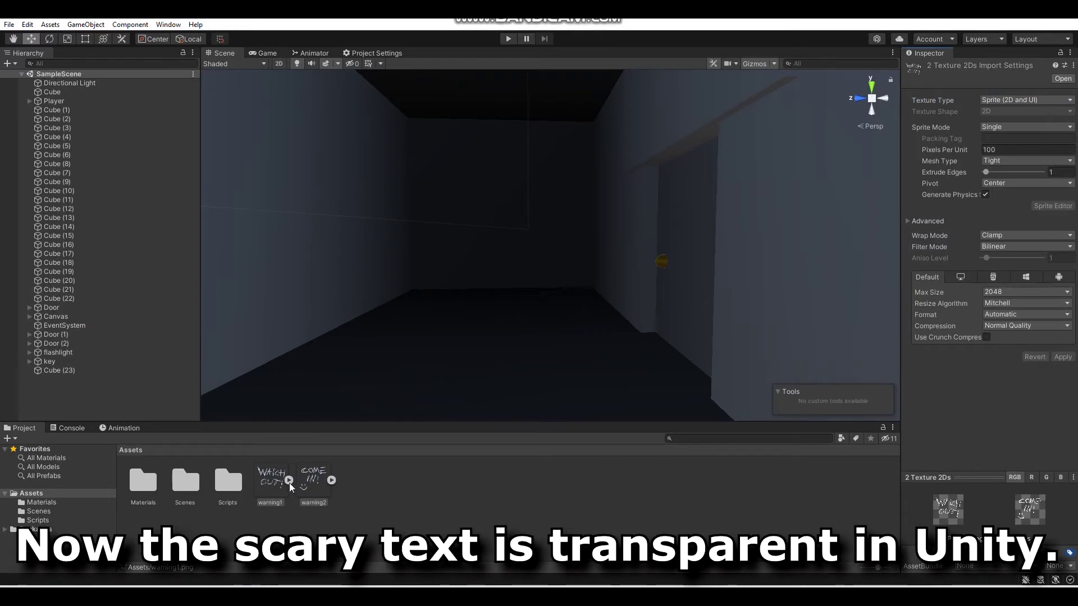
click(409, 491)
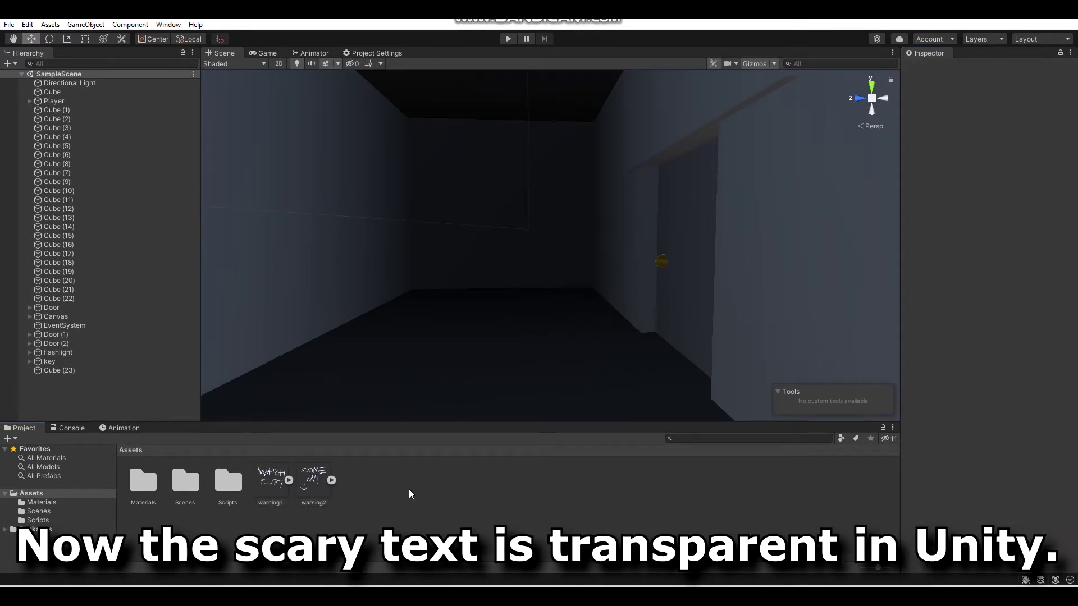
Step: Place the warning1 WATCH OUT sprite on the corridor wall, scaled to 0.5 by 0.5
mouse_move(508, 332)
right_down()
mouse_move(351, 325)
mouse_move(481, 322)
right_up()
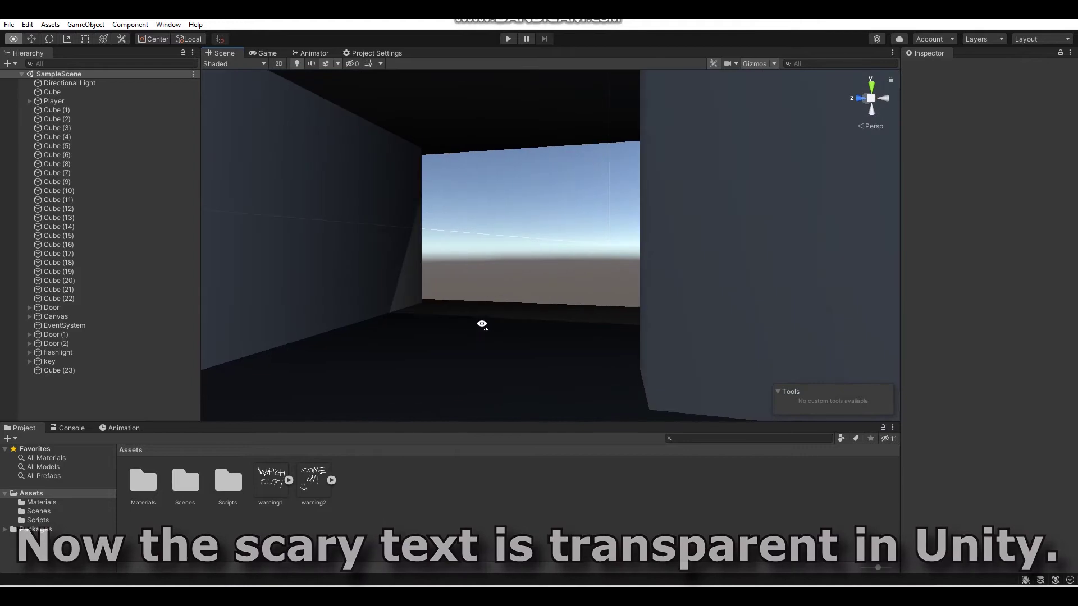
drag(271, 479, 526, 275)
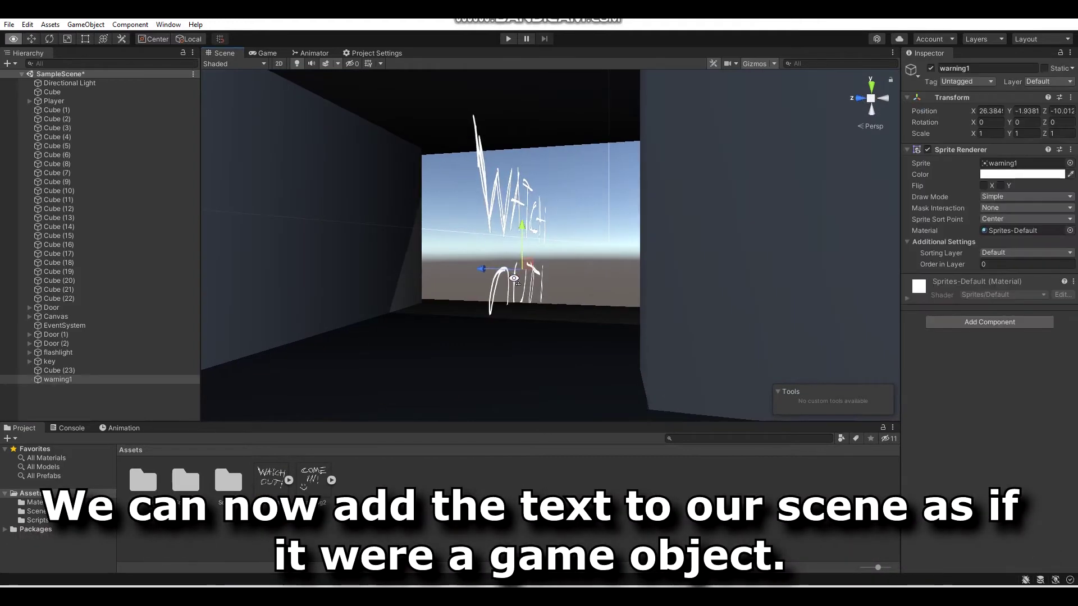
key(f)
mouse_move(559, 257)
mouse_down()
mouse_move(621, 270)
mouse_move(627, 239)
mouse_move(450, 277)
mouse_move(481, 282)
mouse_move(899, 216)
mouse_up()
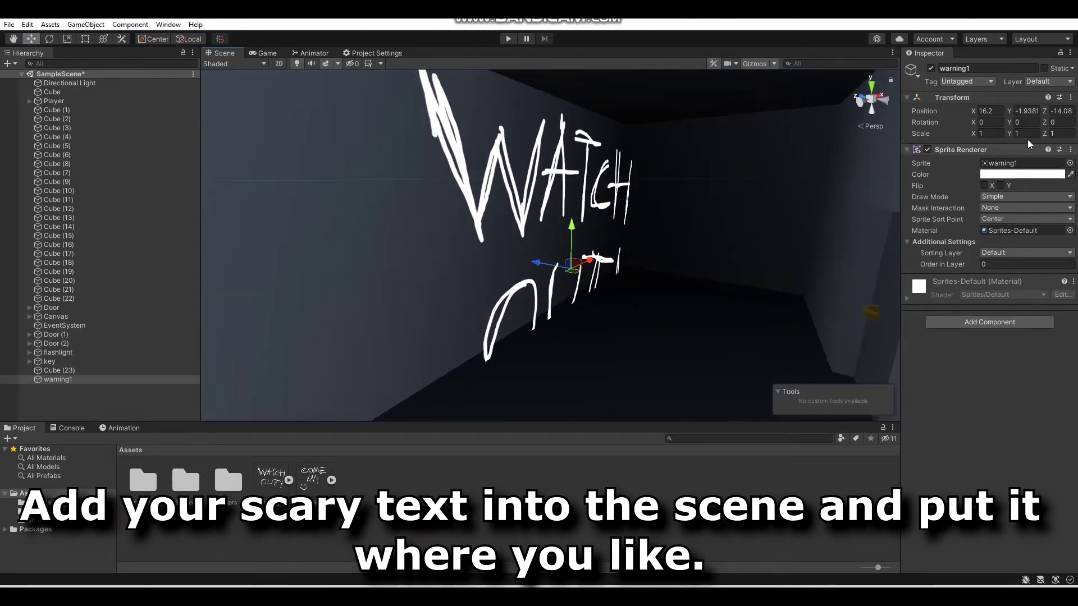
key(BackSpace)
text(0.5)
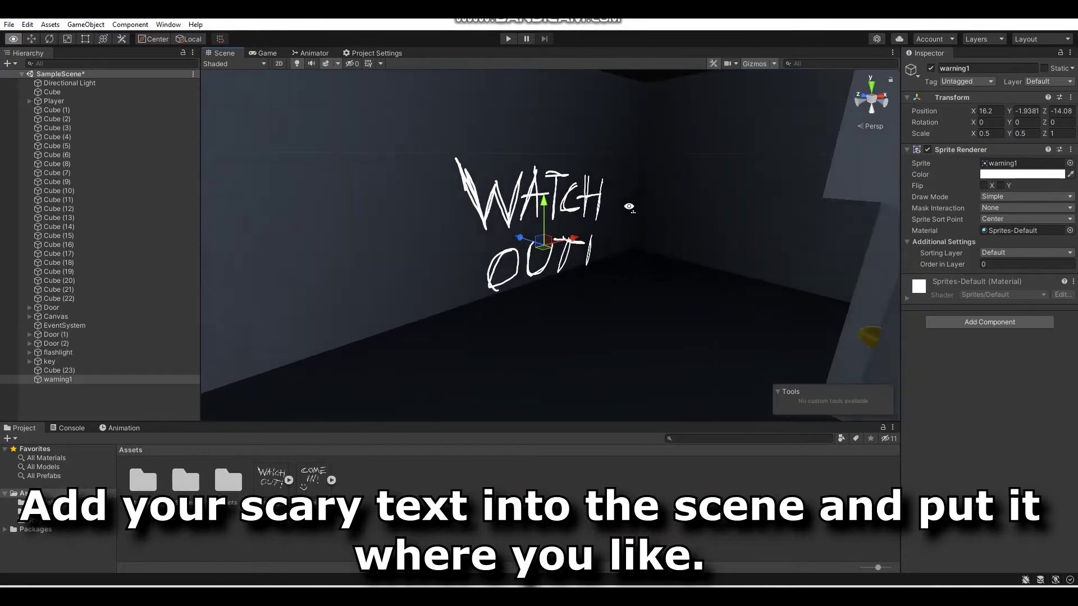
alt+drag(677, 194, 629, 206)
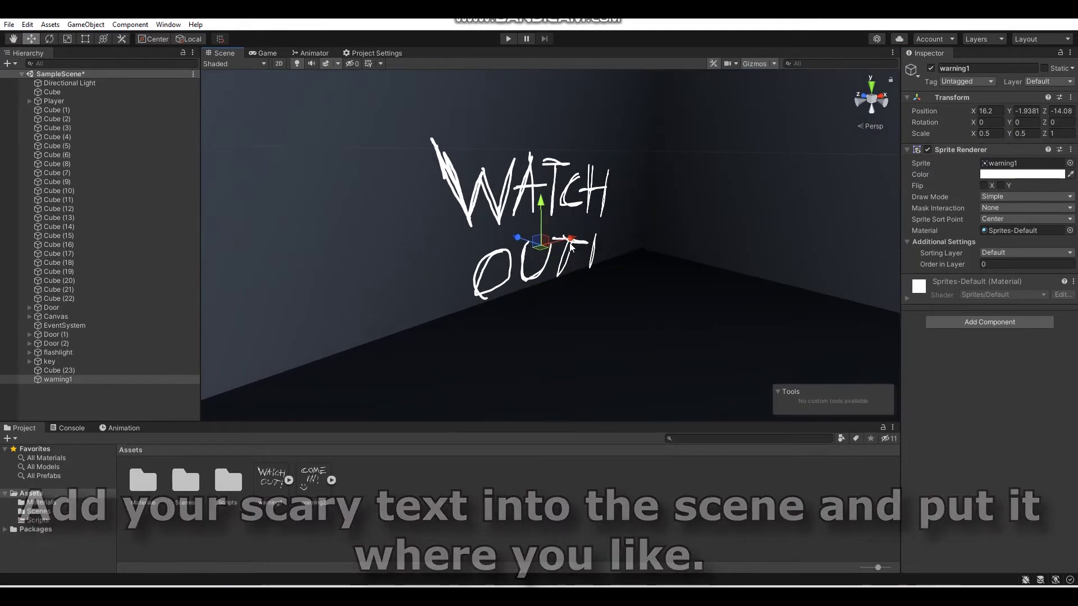
scroll(490, 217, up, 5)
mouse_move(490, 219)
alt+mouse_down()
mouse_move(584, 230)
mouse_move(505, 200)
mouse_move(539, 207)
alt+mouse_up()
Step: Make the WATCH OUT sprite's colour black (000000) and disable it
click(1022, 174)
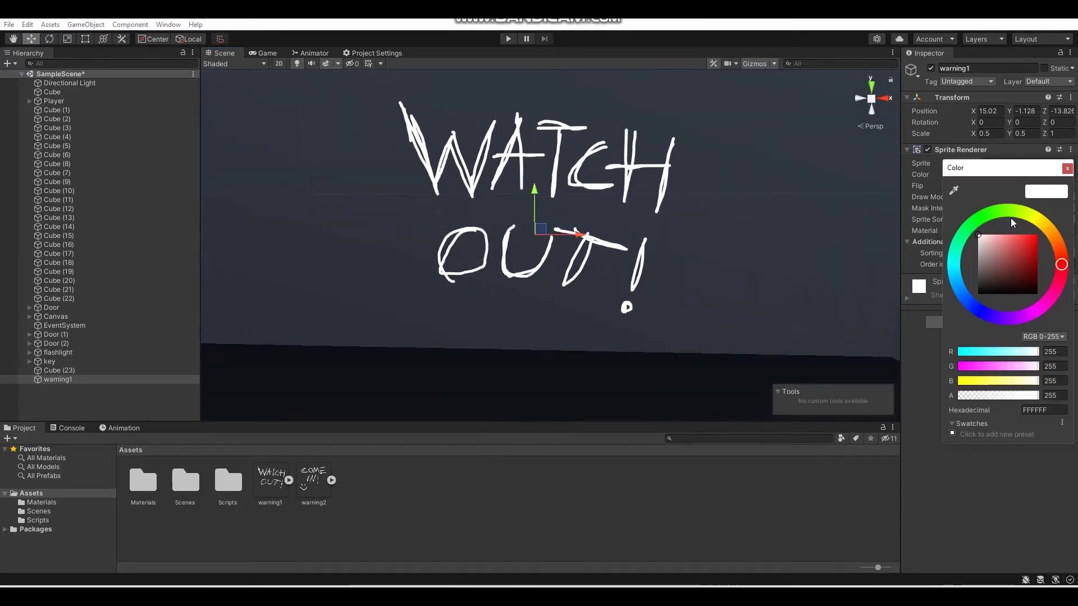
click(981, 251)
mouse_move(934, 249)
mouse_down()
mouse_move(869, 316)
mouse_move(916, 276)
mouse_move(928, 91)
mouse_up()
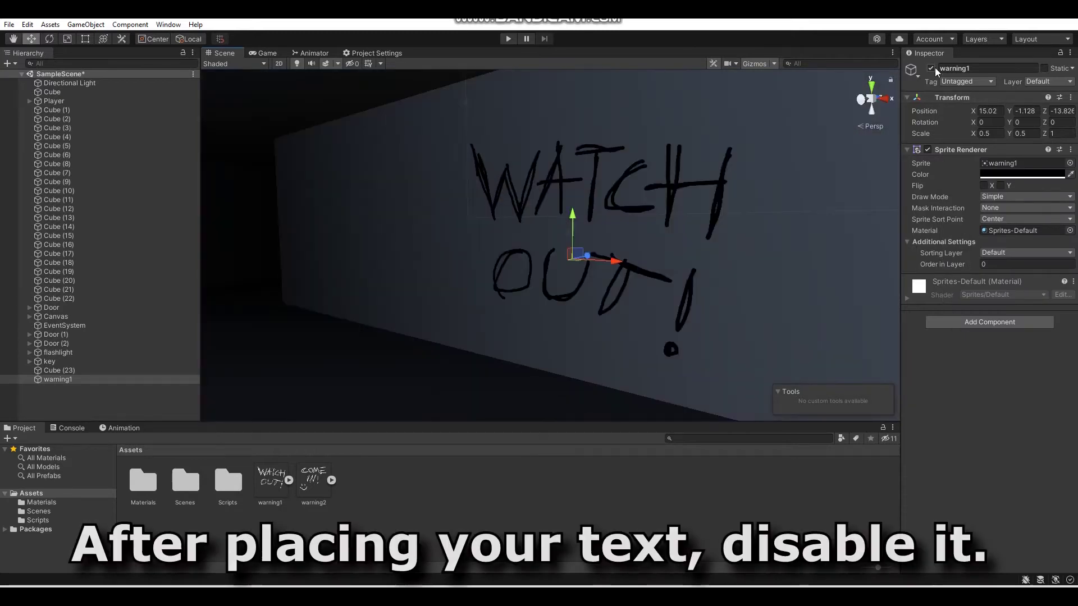
click(931, 68)
Step: Add a disabled COME IN copy beside the door, rotated 90° and scaled 0.2575 by 0.2384
alt+drag(690, 218, 625, 228)
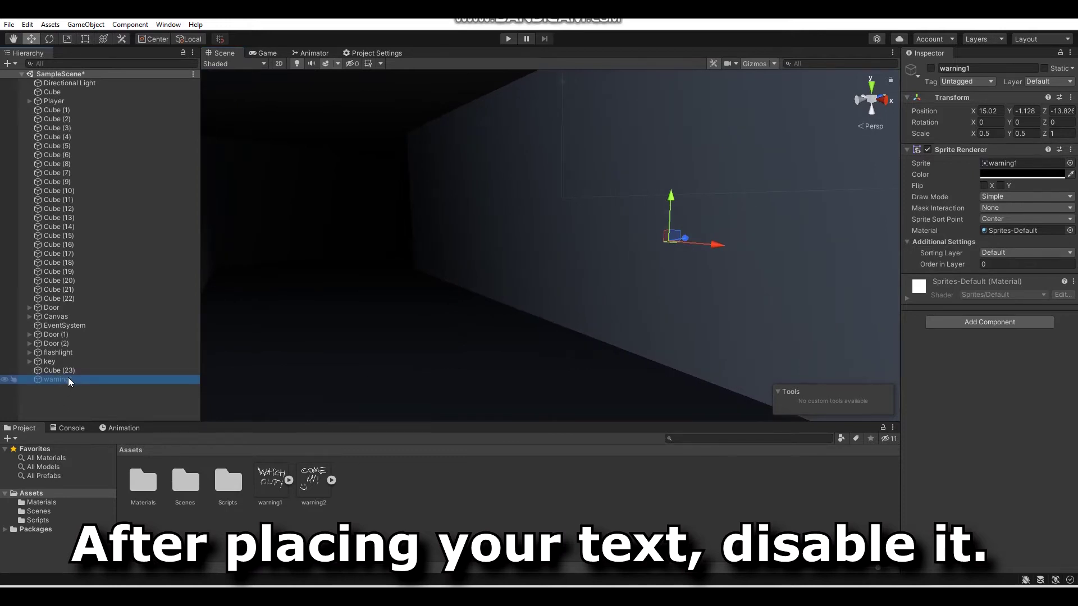
click(931, 67)
mouse_move(457, 298)
alt+mouse_down()
mouse_move(561, 269)
mouse_move(360, 250)
mouse_move(412, 256)
alt+mouse_up()
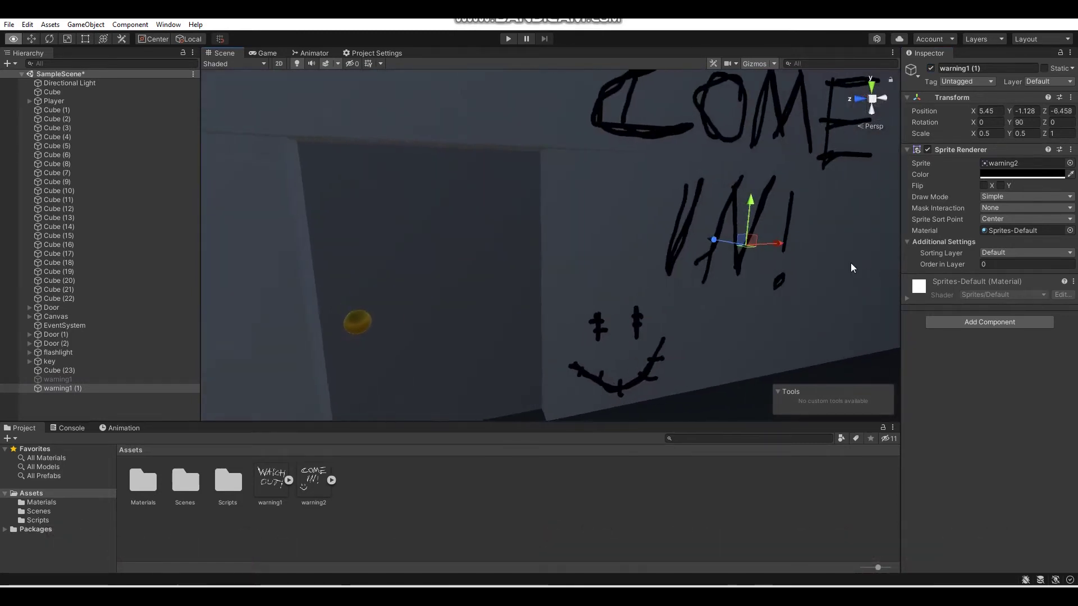
alt+drag(772, 258, 924, 265)
click(67, 39)
key(f)
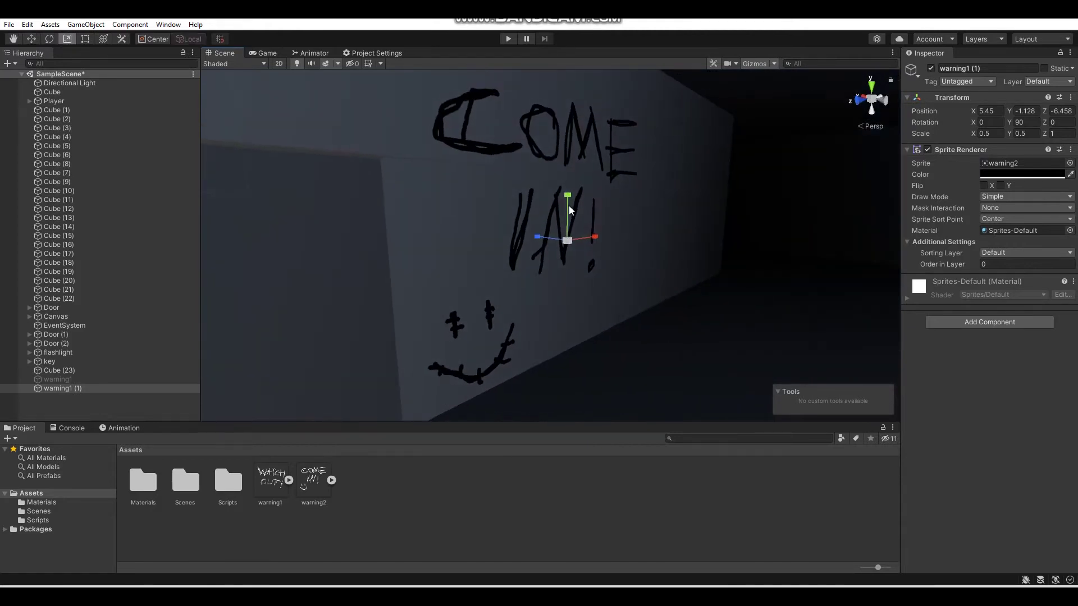
mouse_move(567, 192)
mouse_down()
mouse_move(585, 238)
mouse_move(562, 242)
mouse_up()
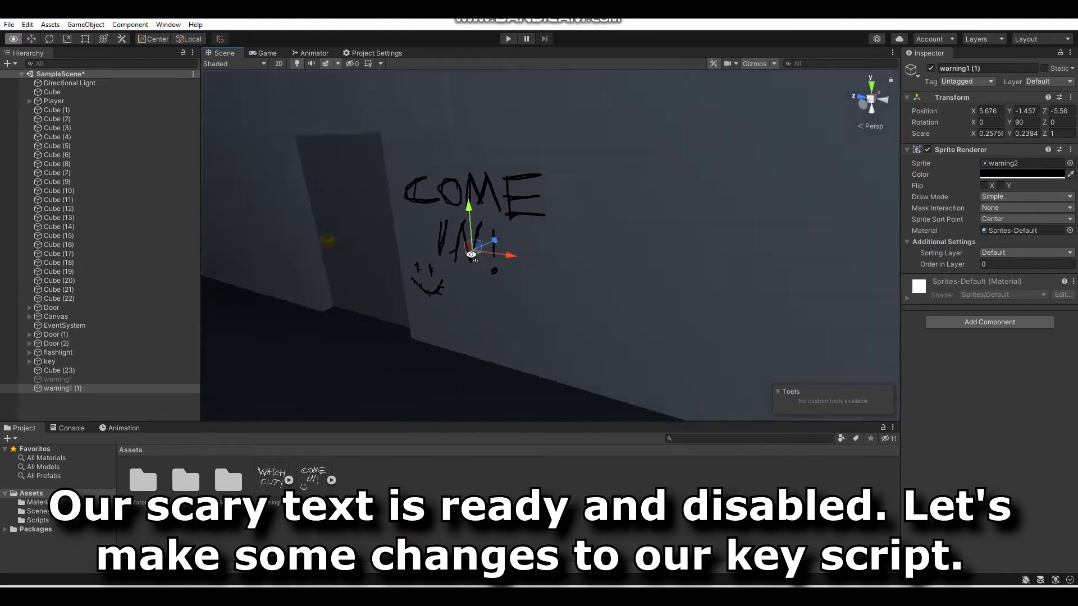
right_drag(563, 243, 852, 171)
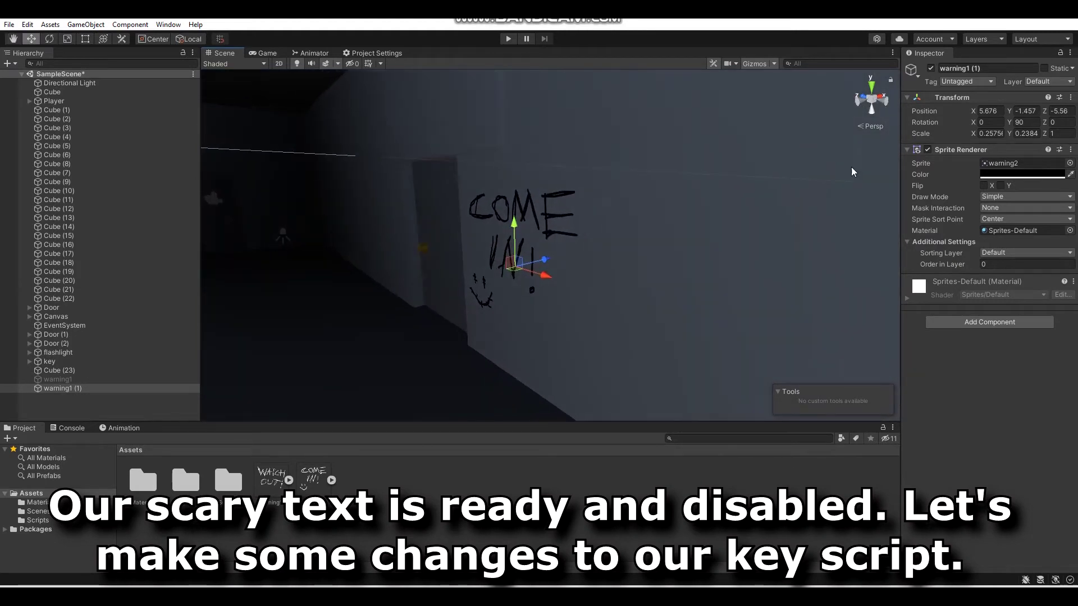
click(932, 68)
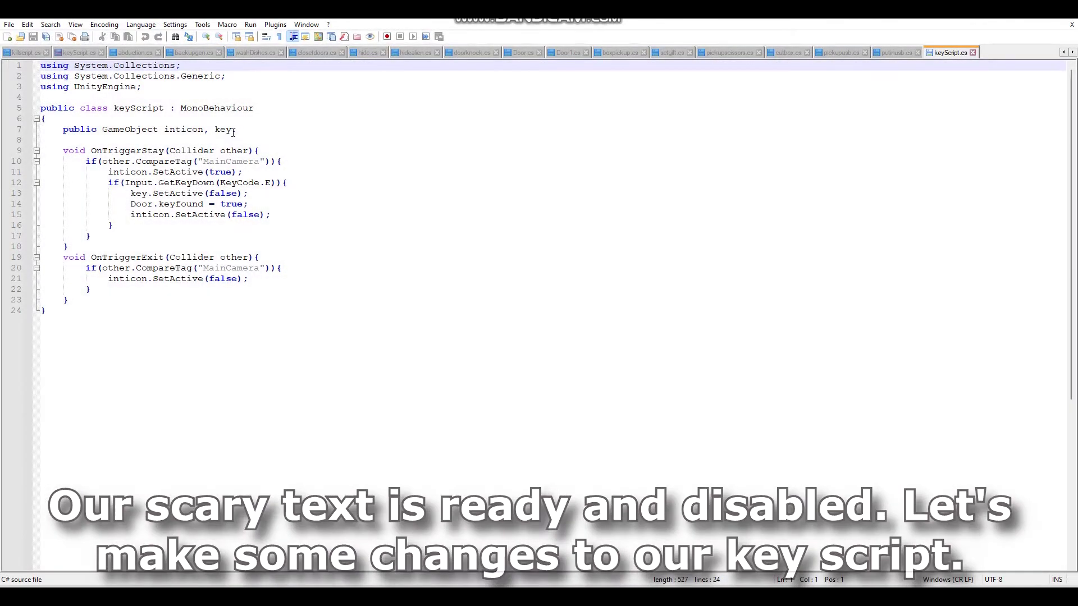
Step: Declare sign1 and sign2 in keyScript and add their SetActive(true) calls to the key pickup block
click(233, 132)
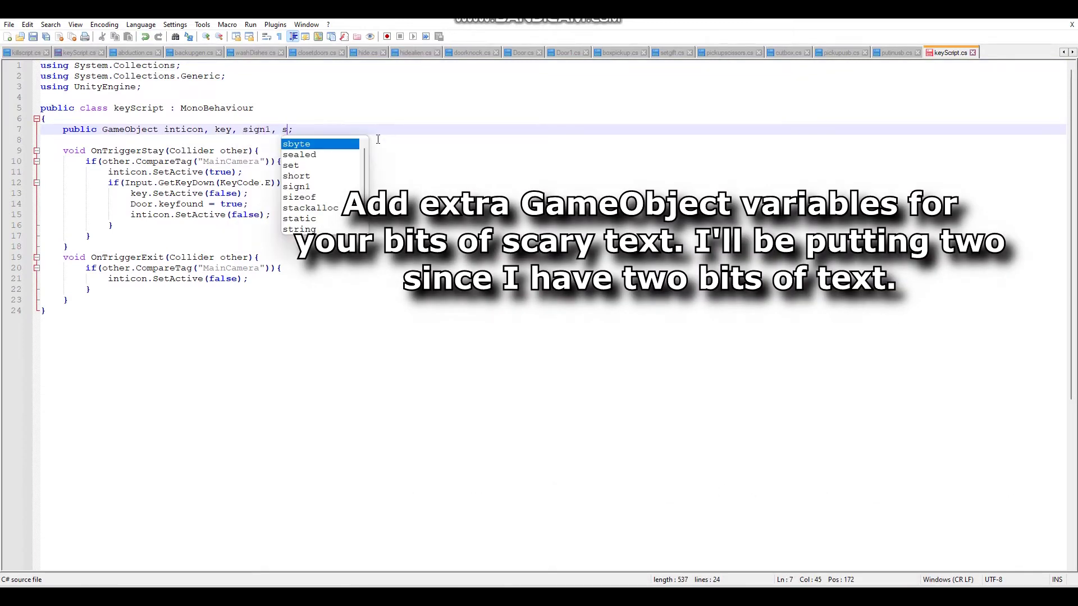
text(ign2)
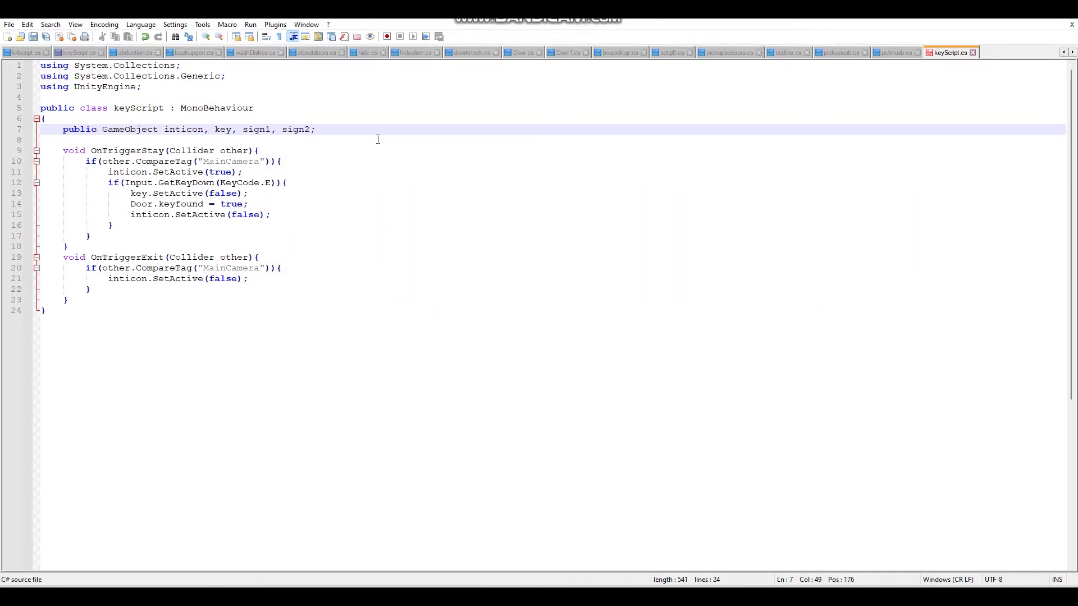
click(285, 218)
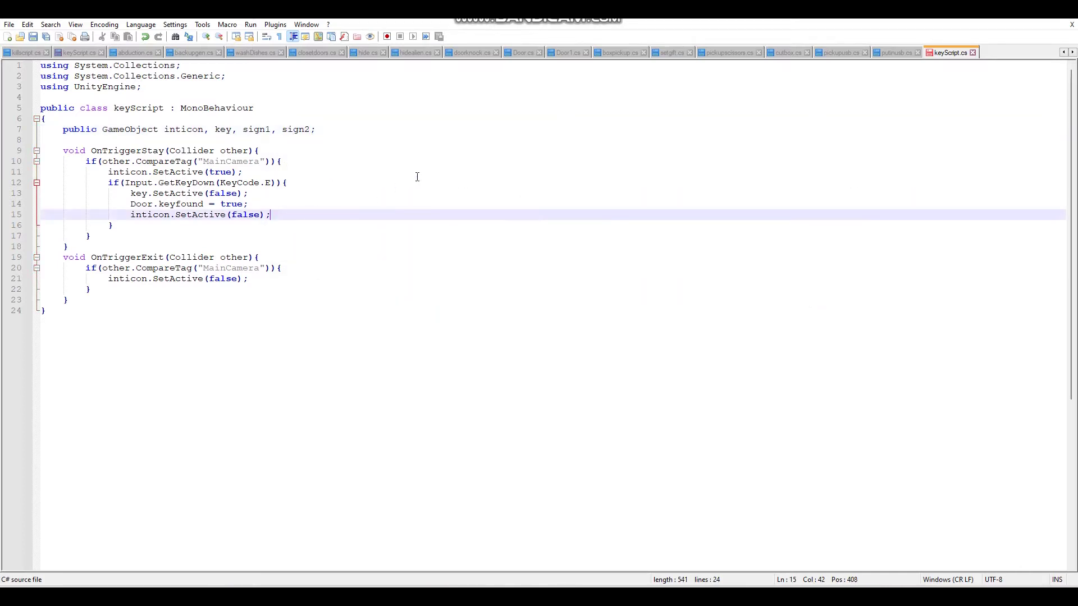
key(Return)
text(sign)
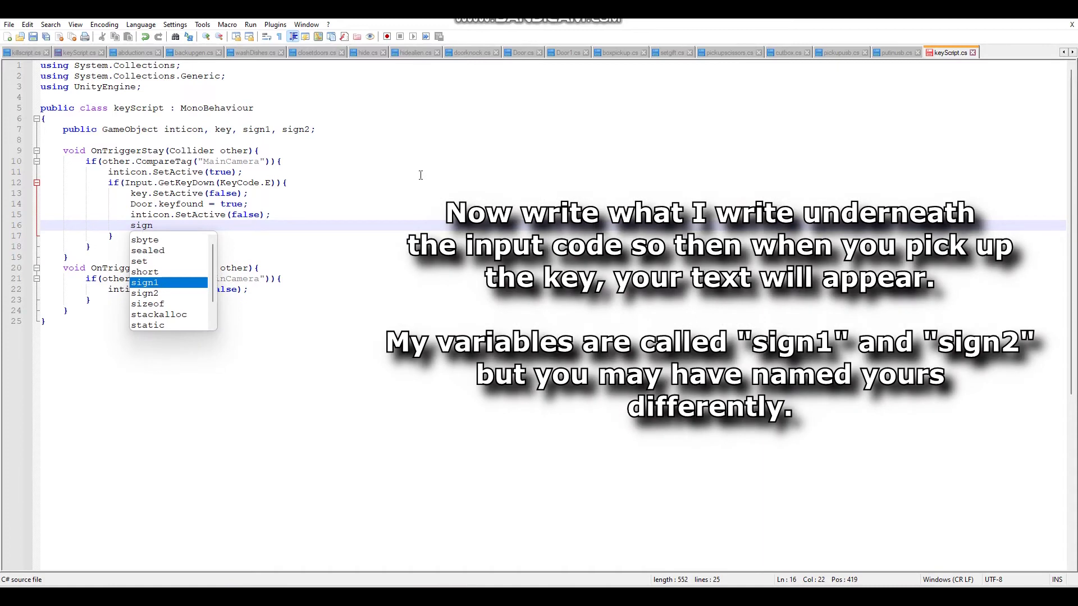
text(1.SetA)
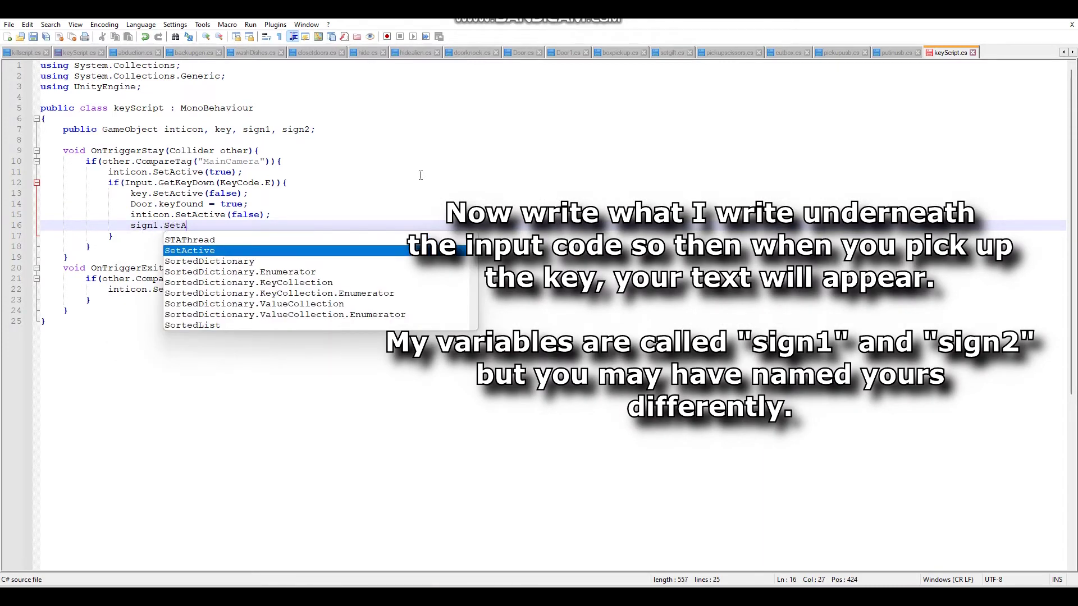
text(ctive(true);)
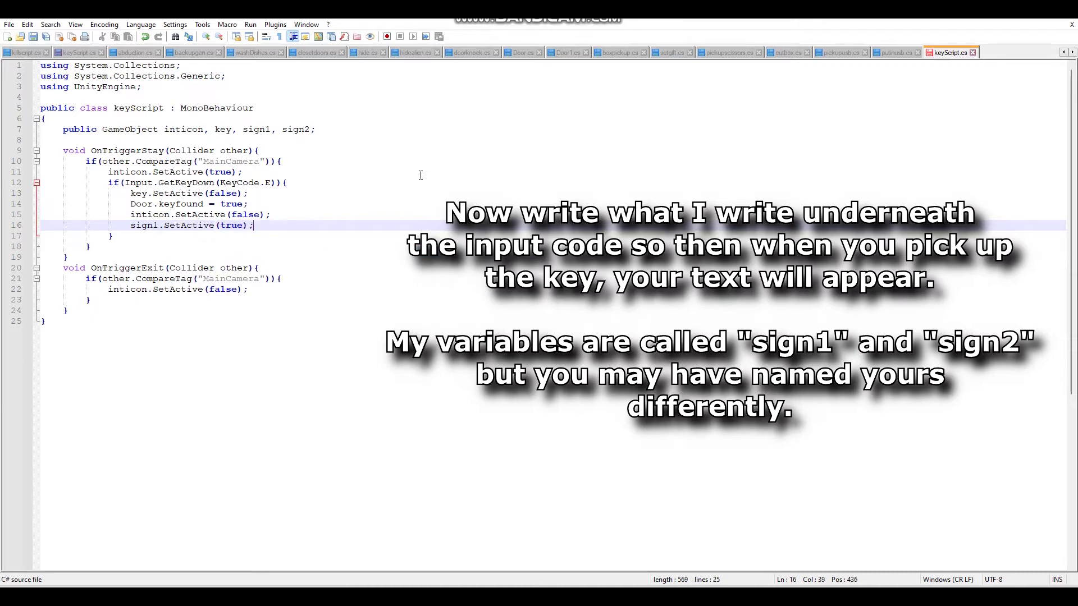
key(Return)
text(sign2.Set)
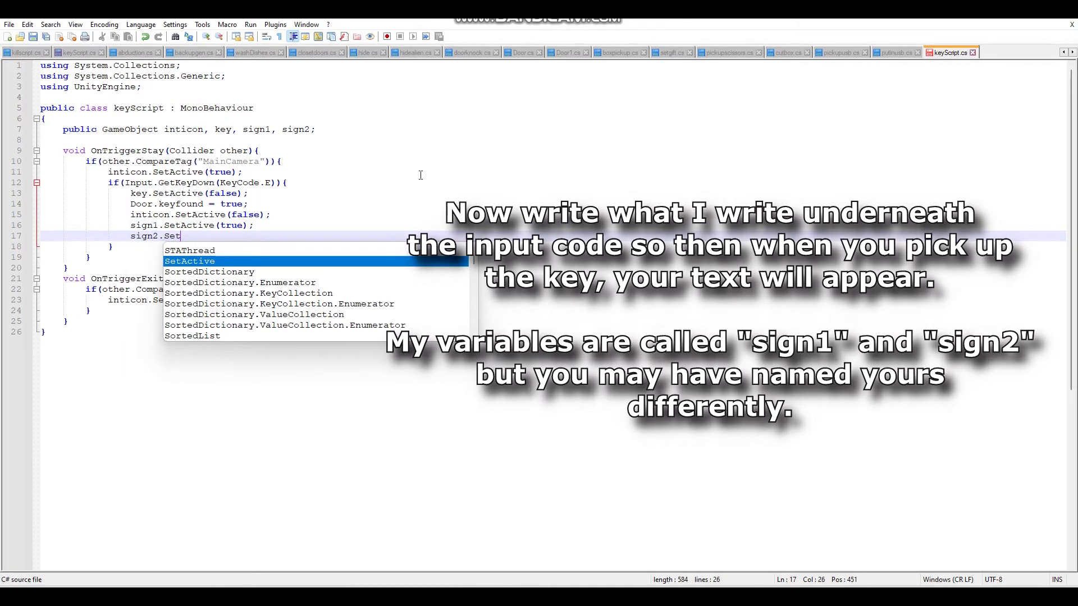
text(Acti(t)
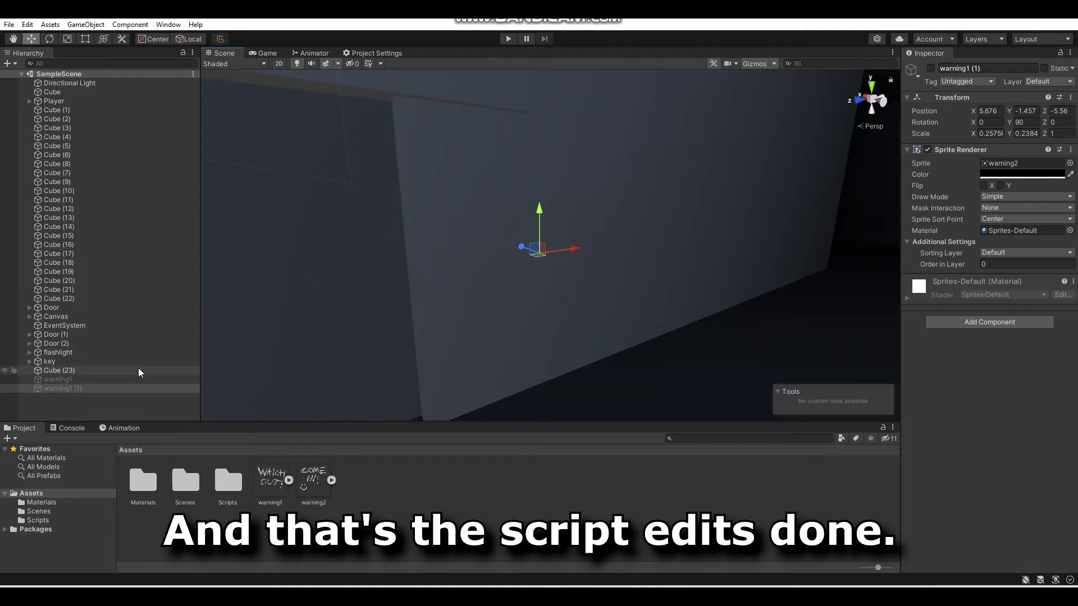
Step: Link warning1 to Sign 1 and warning1 (1) to Sign 2 on the key, save, and start playing
click(127, 361)
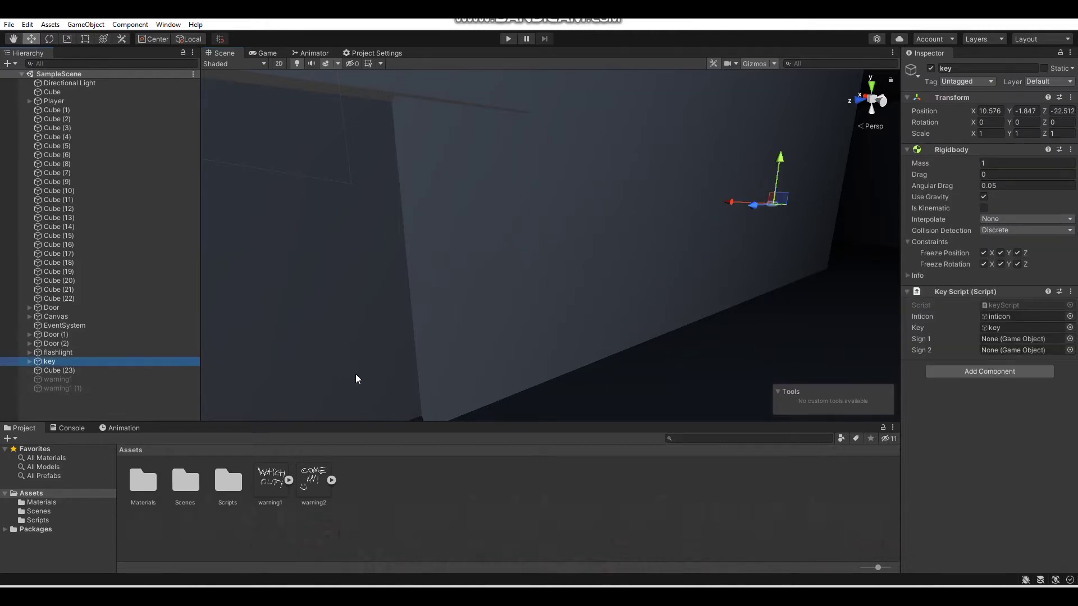
click(120, 381)
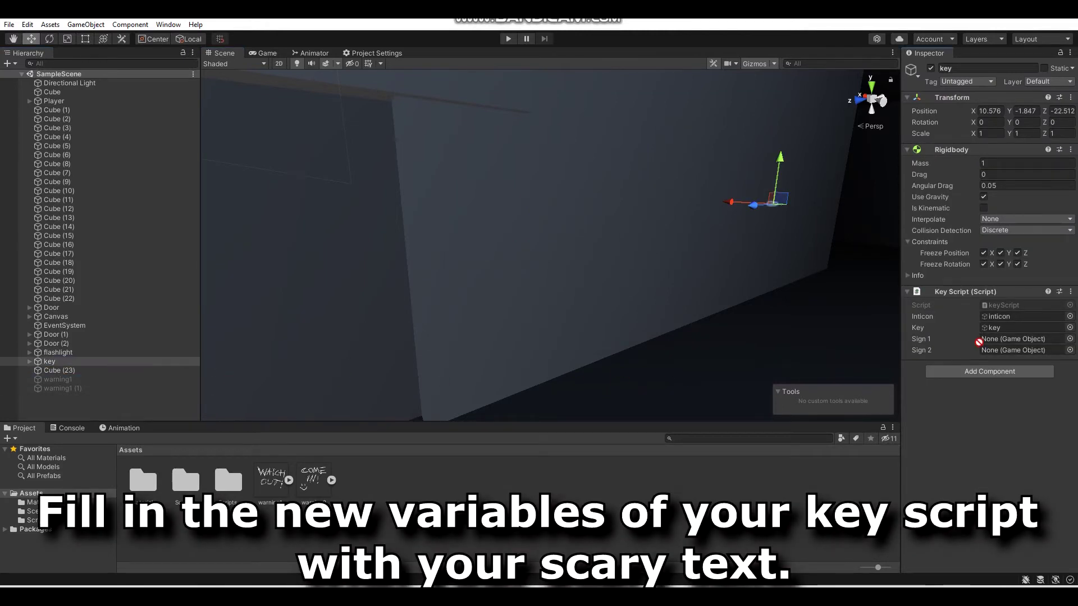
drag(979, 341, 991, 341)
drag(54, 389, 922, 362)
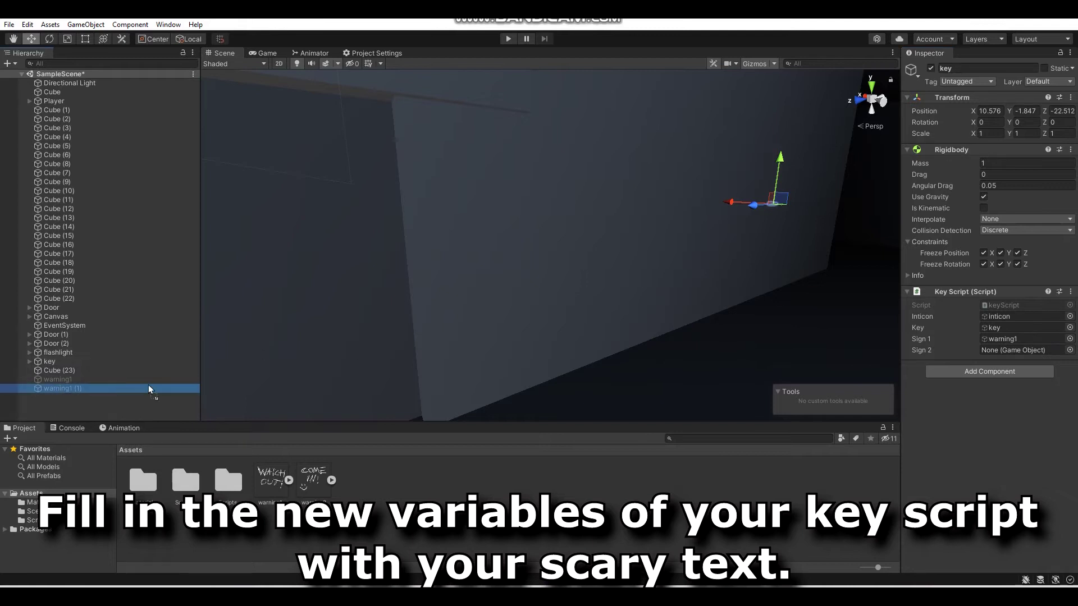
drag(993, 355, 1000, 354)
key(ctrl+s)
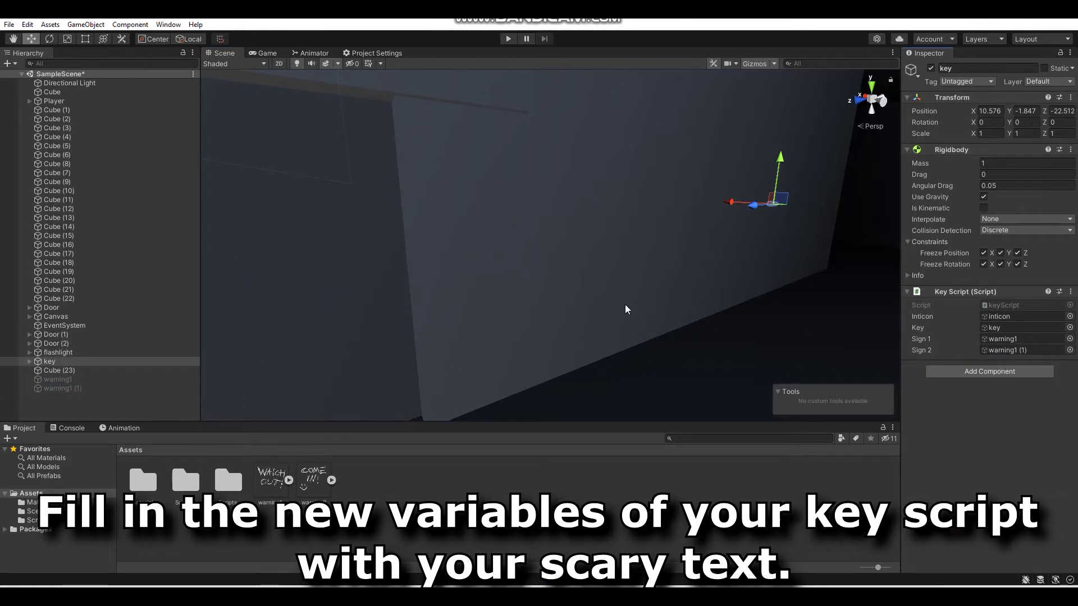
click(508, 39)
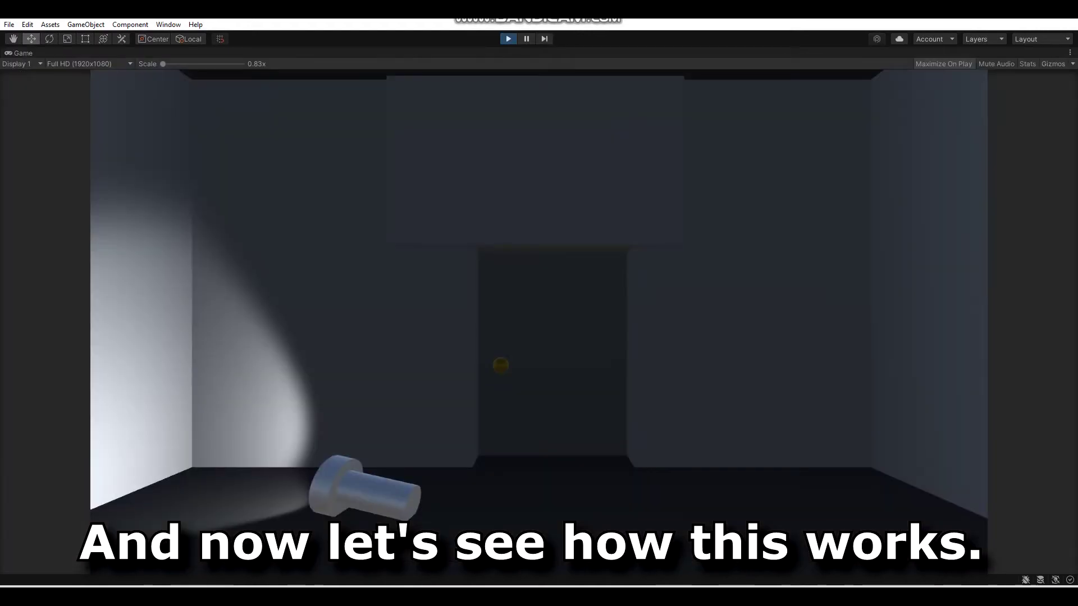
Step: Pick up the flashlight, walk down the corridor, open the door and take the golden key
key(w)
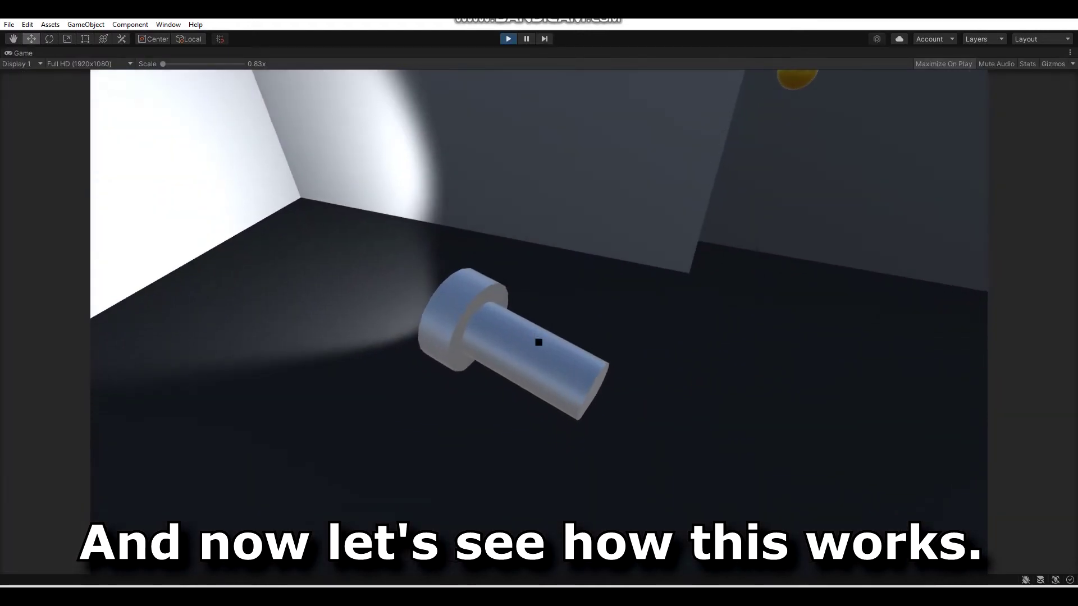
key(e)
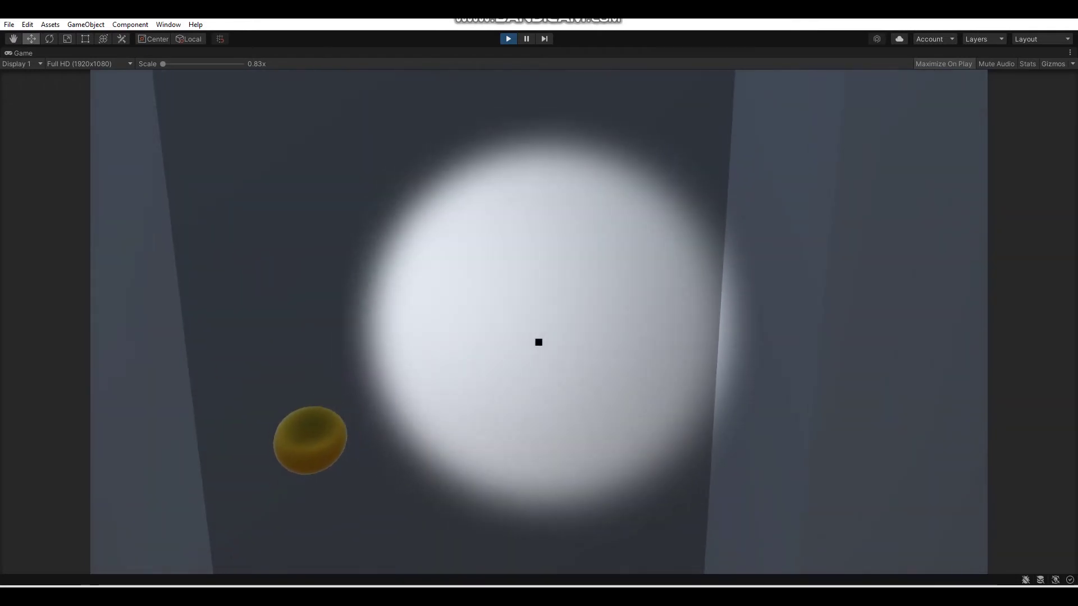
key(w)
key(w)
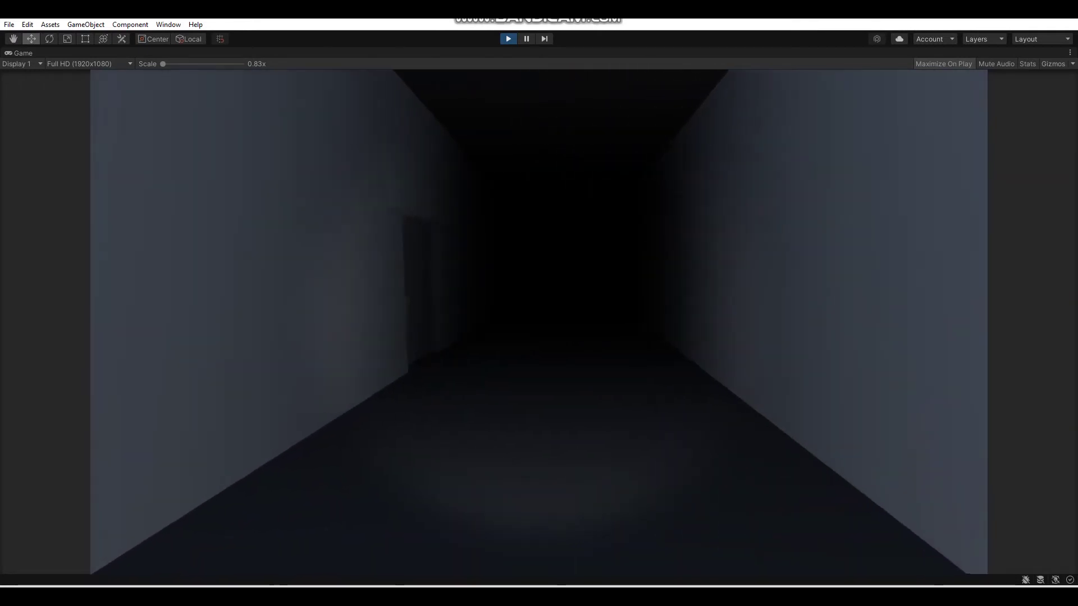
key(w)
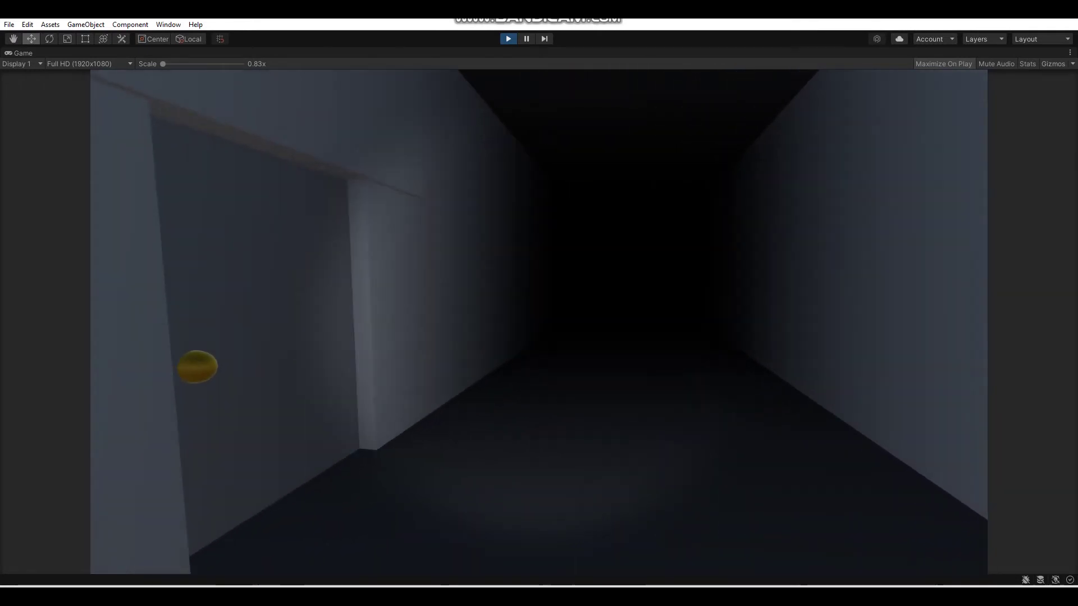
key(w)
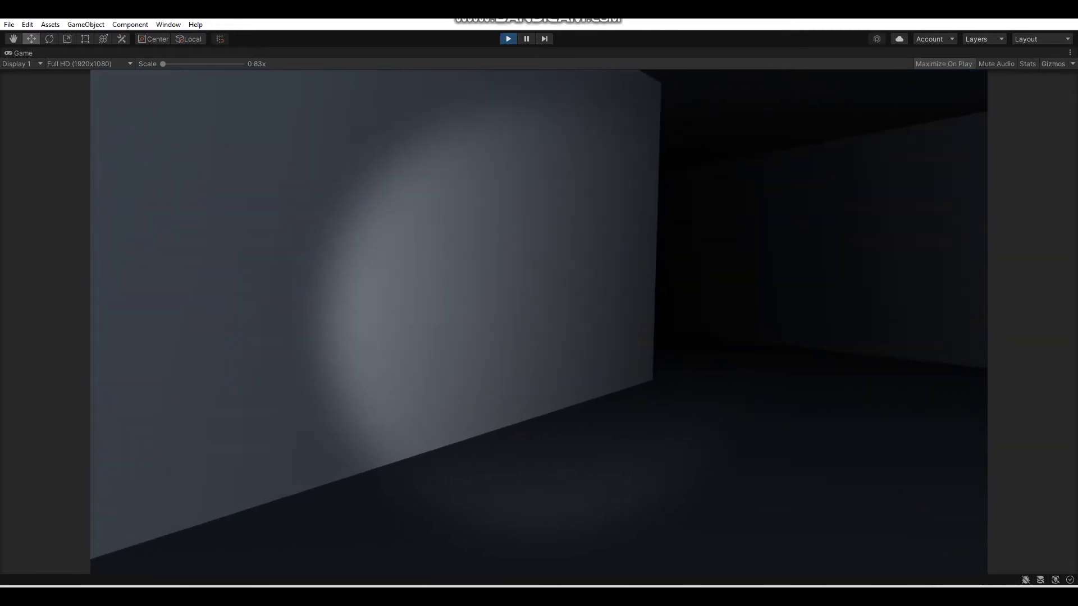
key(w)
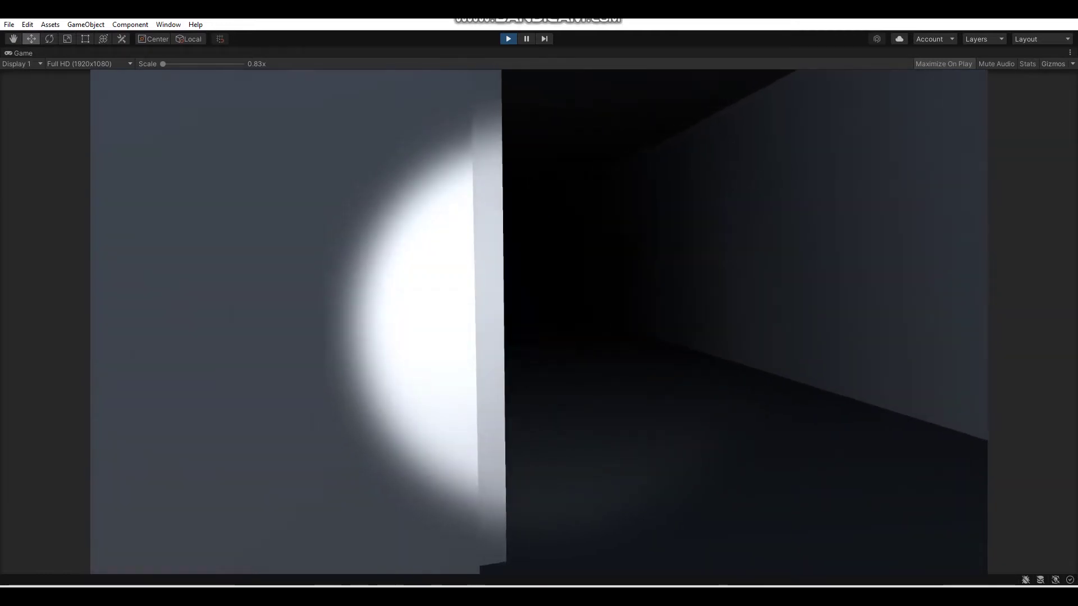
key(w)
key(w)
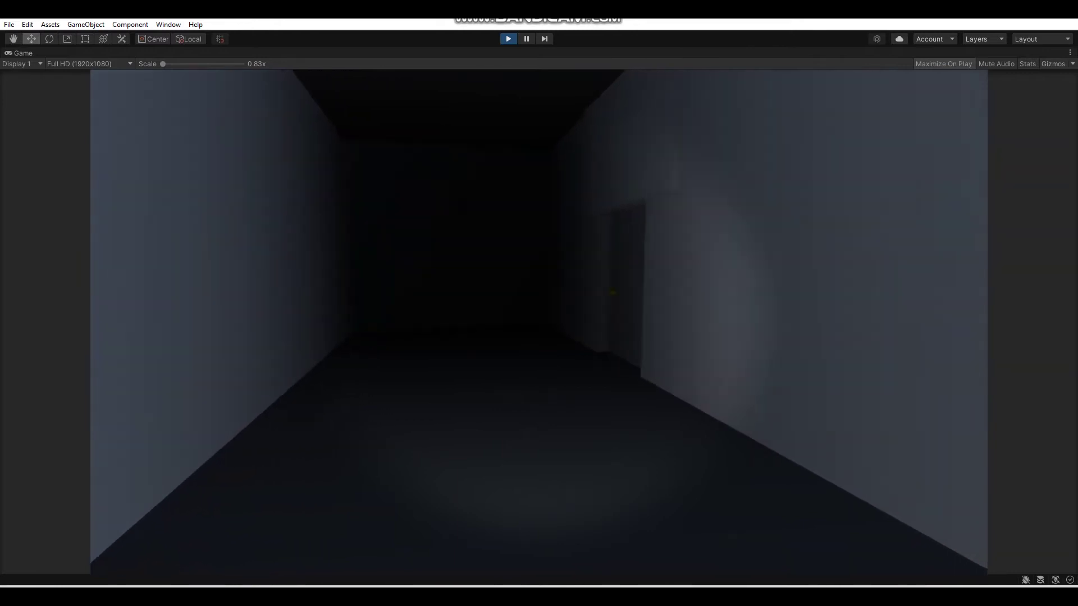
key(w)
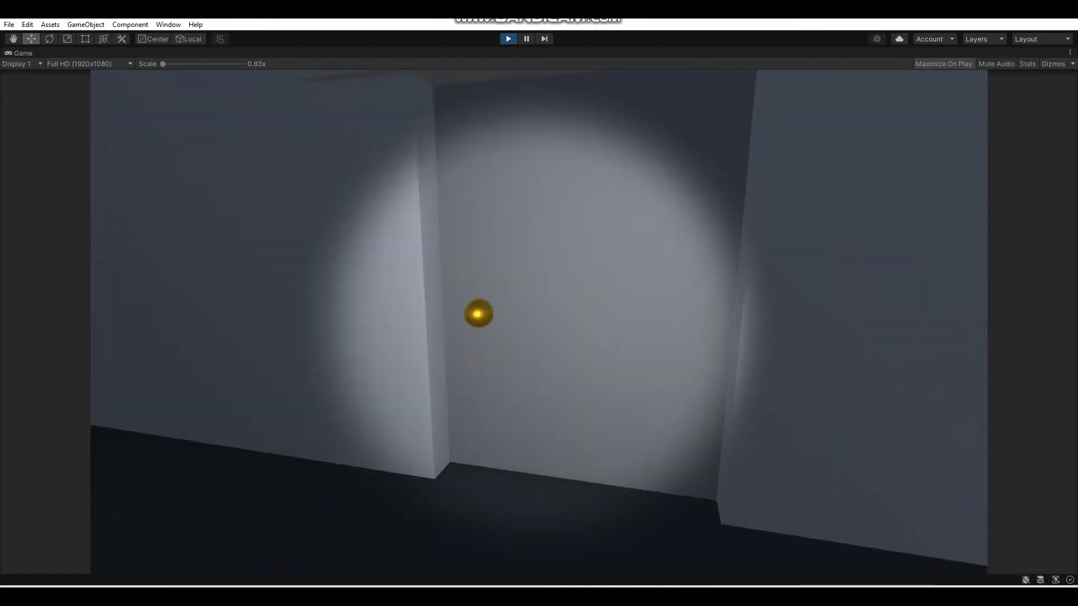
key(e)
key(w)
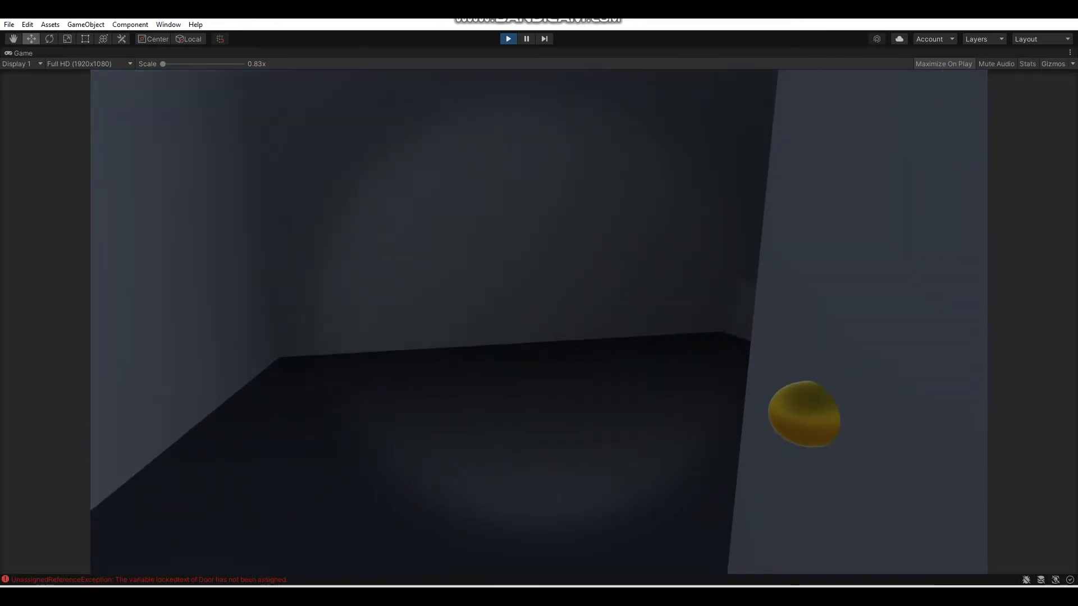
key(w)
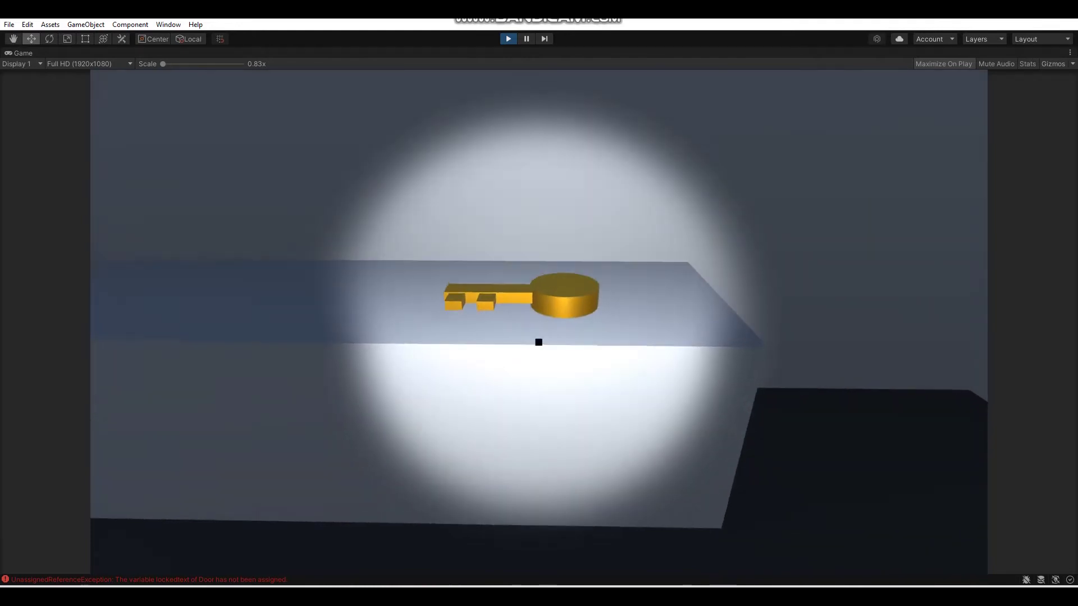
key(e)
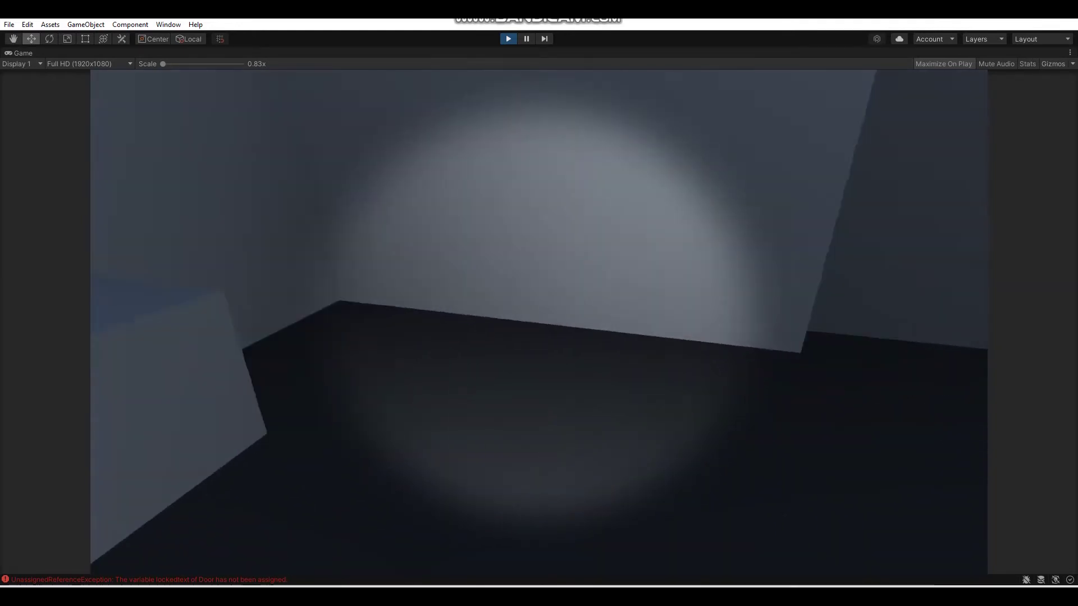
Step: Walk back past the WATCH OUT! wall to the door showing COME IN!
key(w)
key(w)
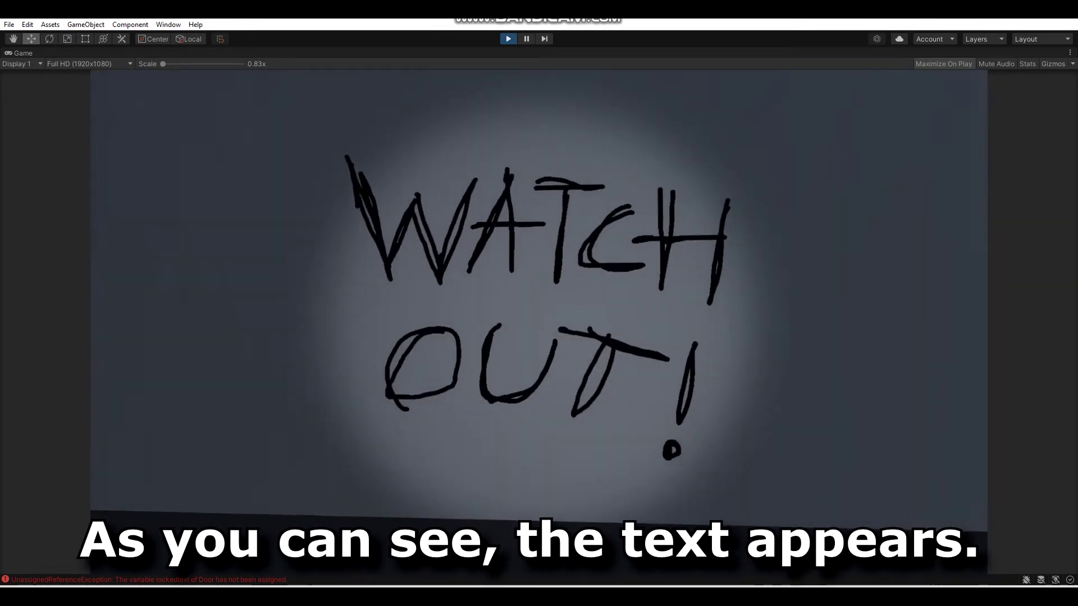
key(a)
key(w)
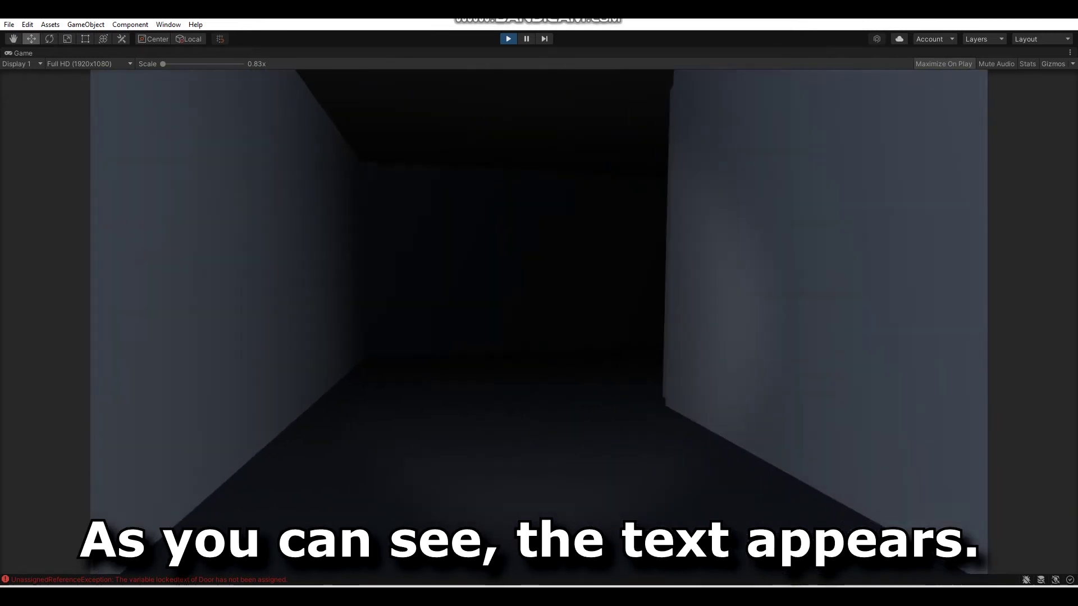
key(d)
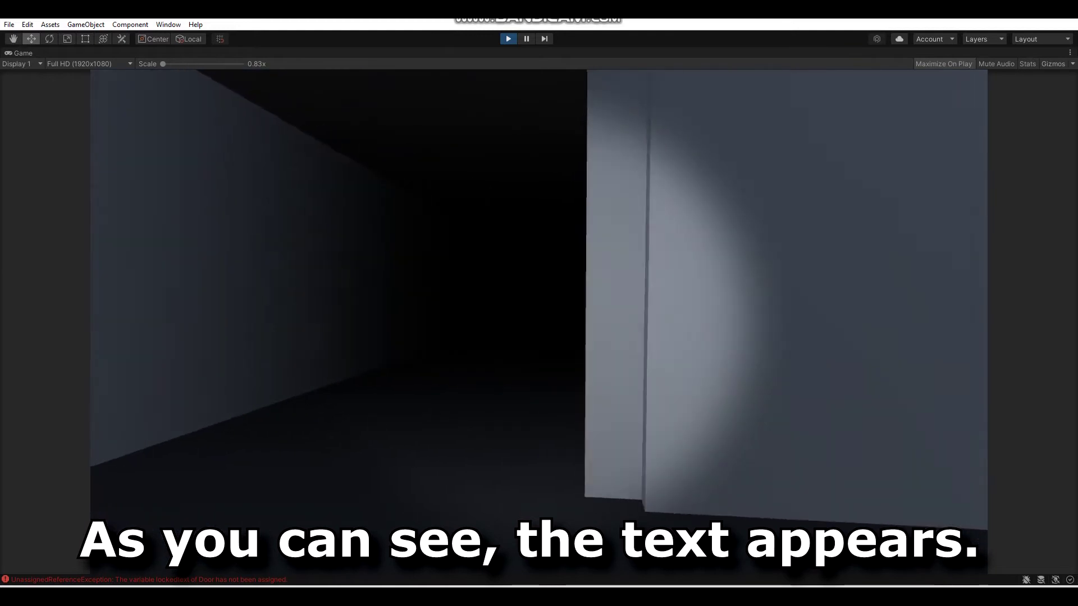
key(d)
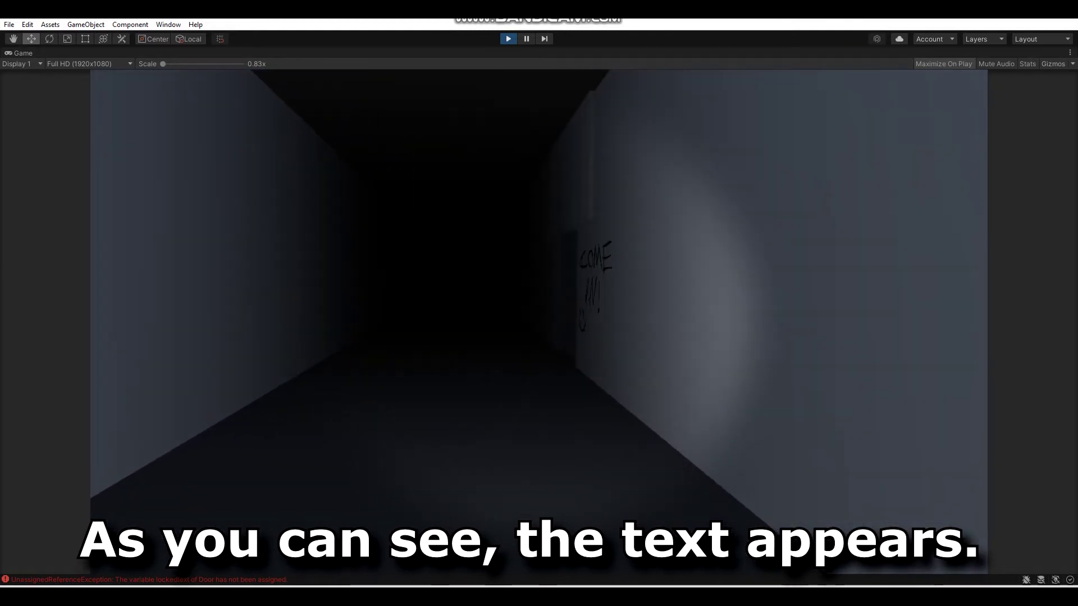
key(w)
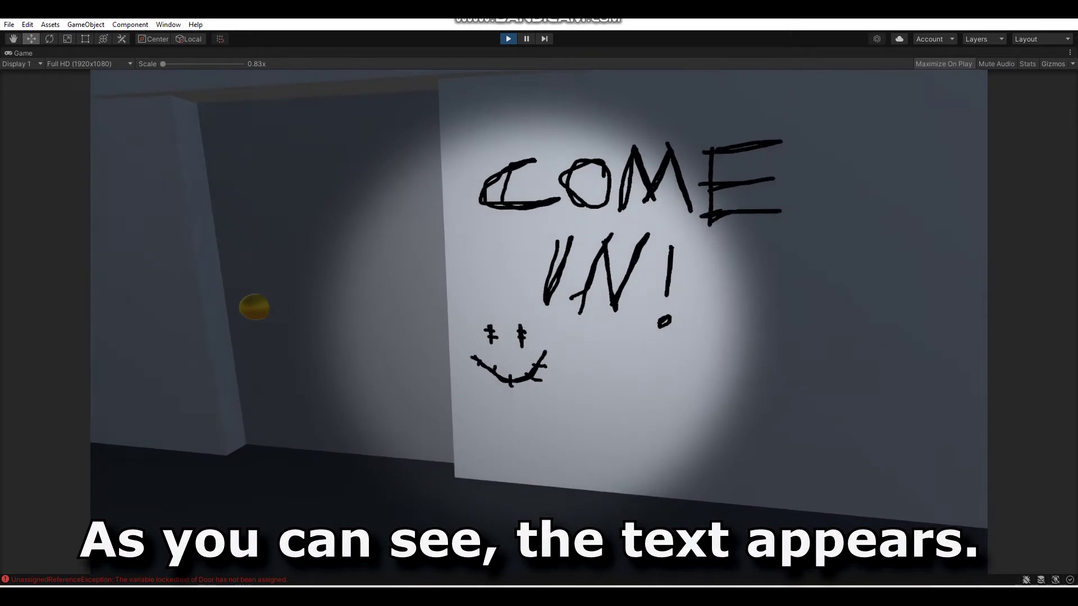
key(s)
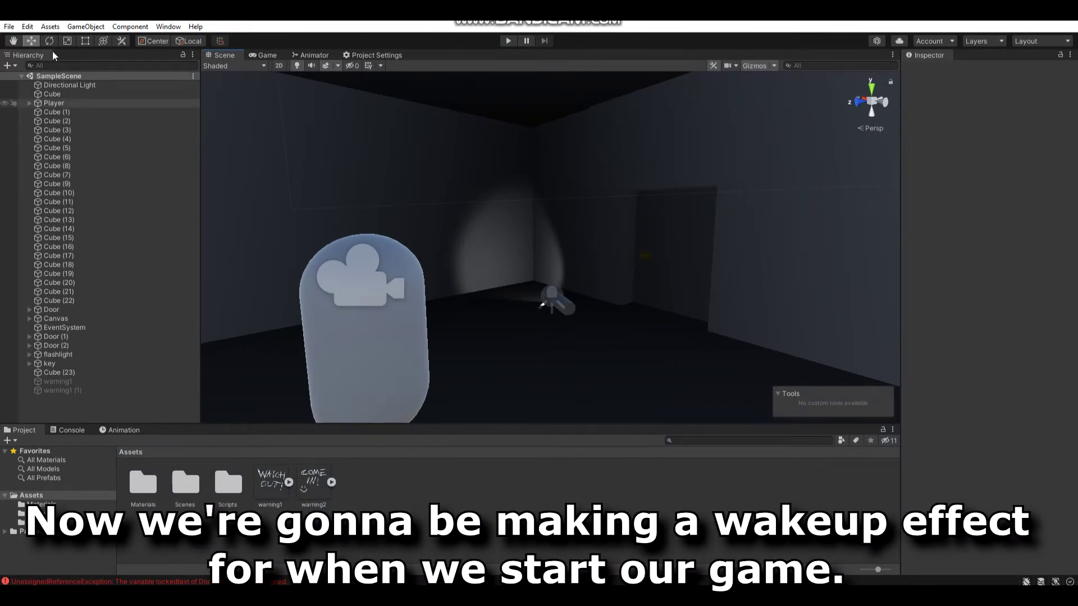
Step: Create a black UI image sized and positioned to cover the top of the screen
click(83, 27)
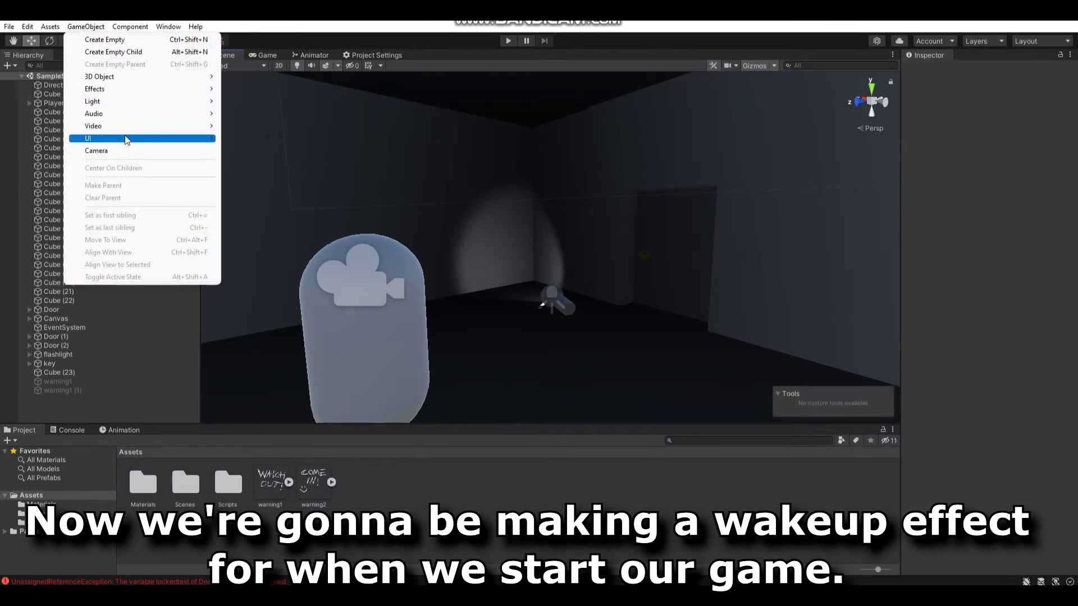
mouse_move(126, 140)
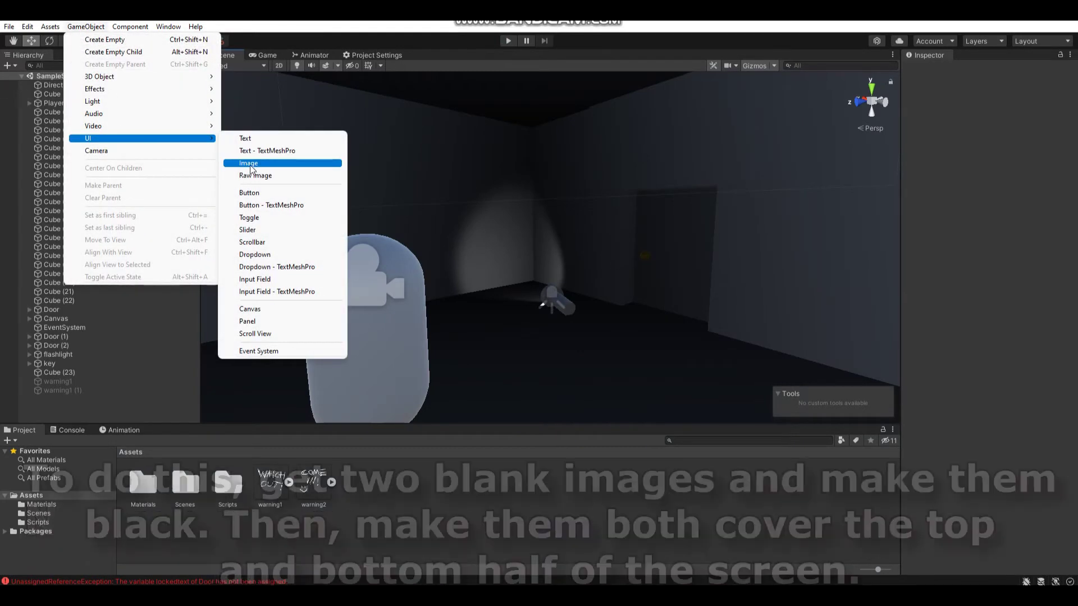
click(251, 164)
click(258, 55)
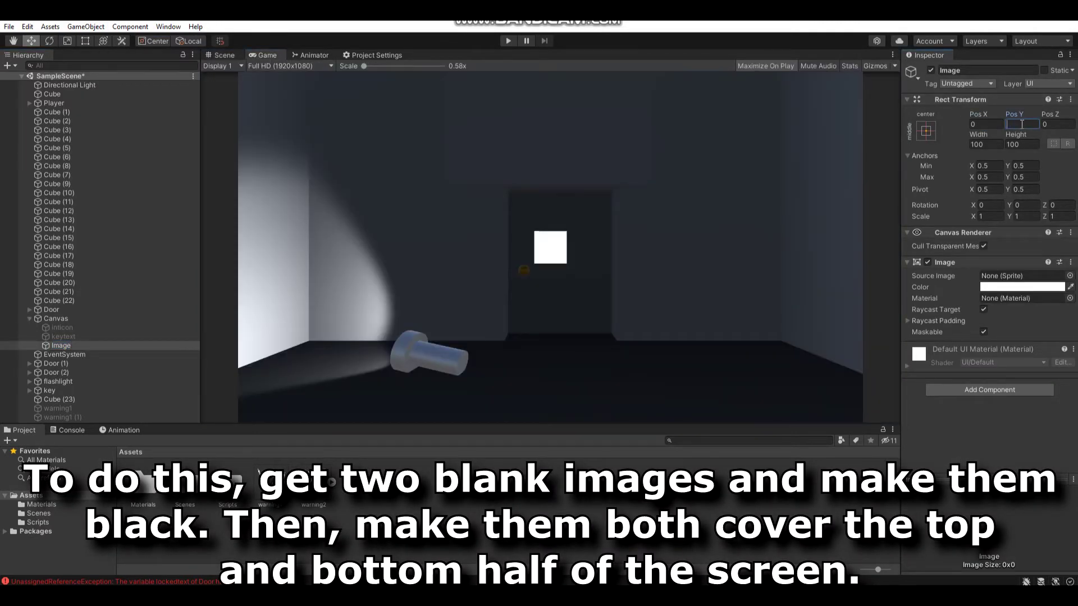
click(1019, 287)
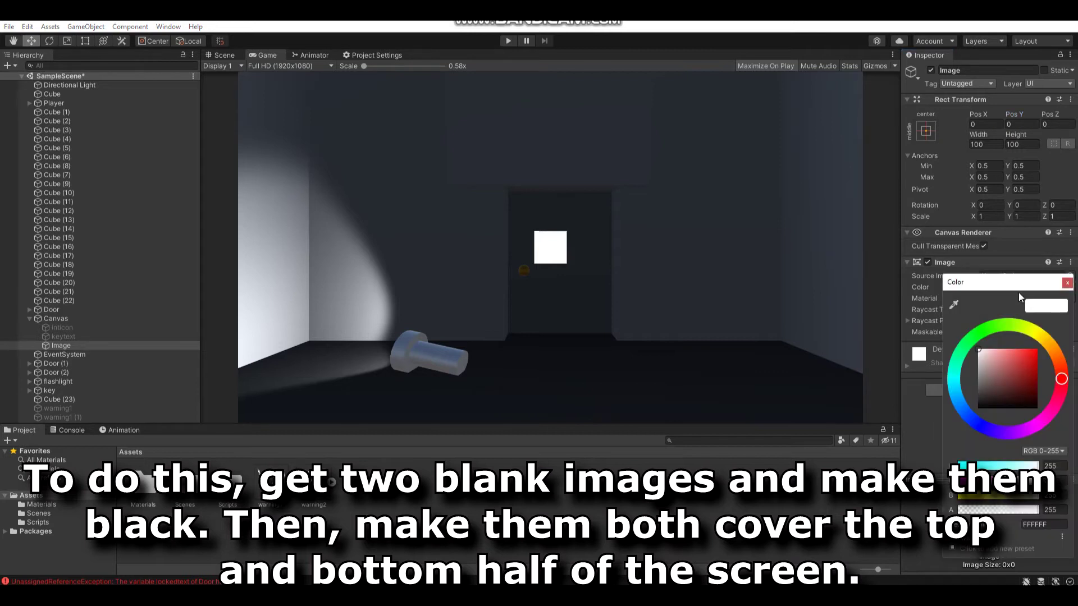
drag(992, 387, 956, 432)
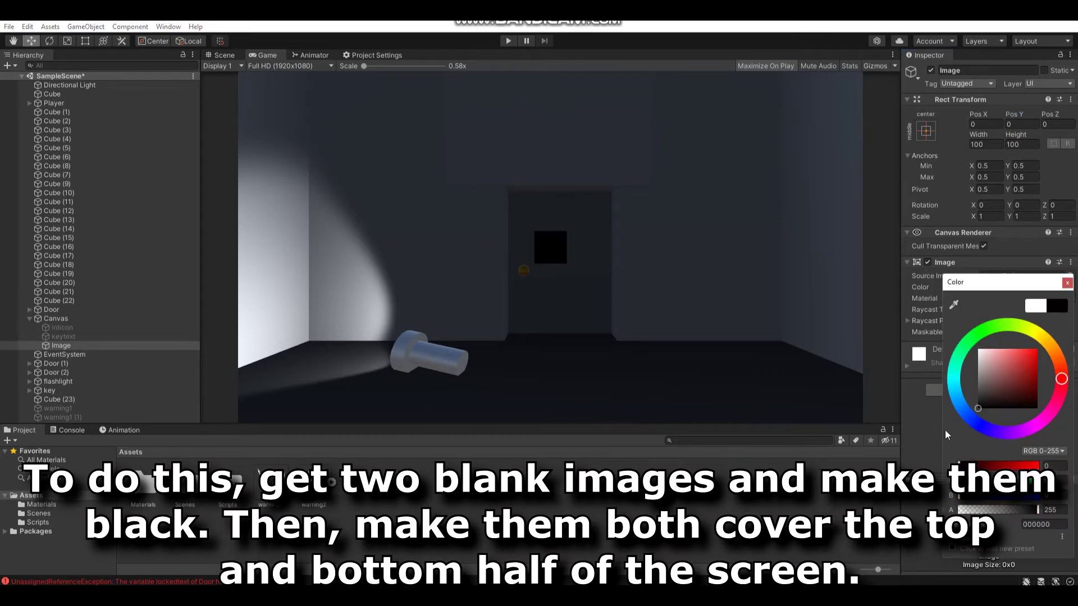
click(1025, 127)
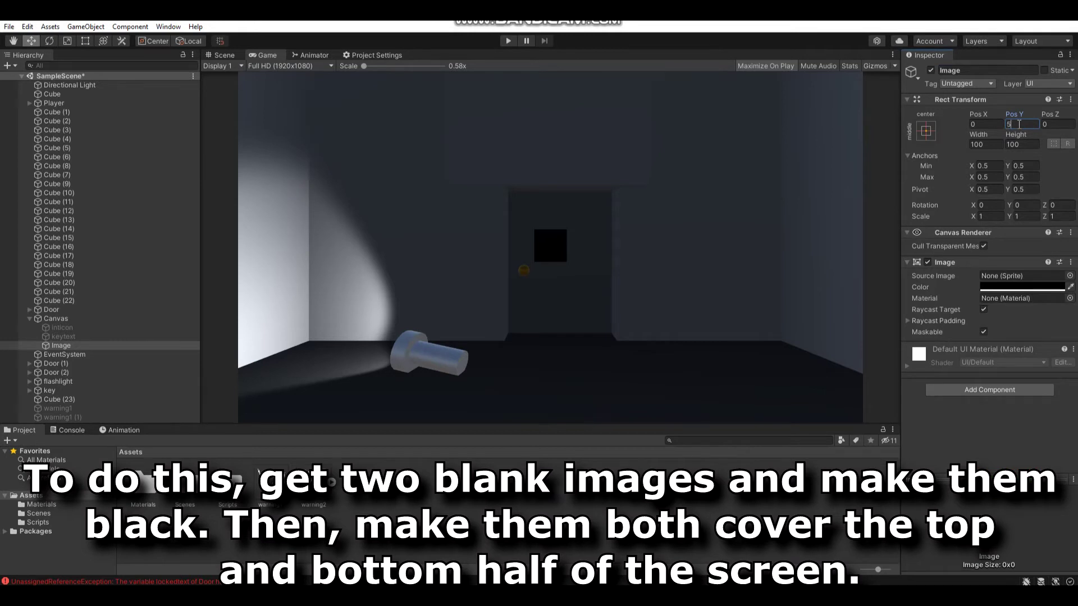
text(1.22)
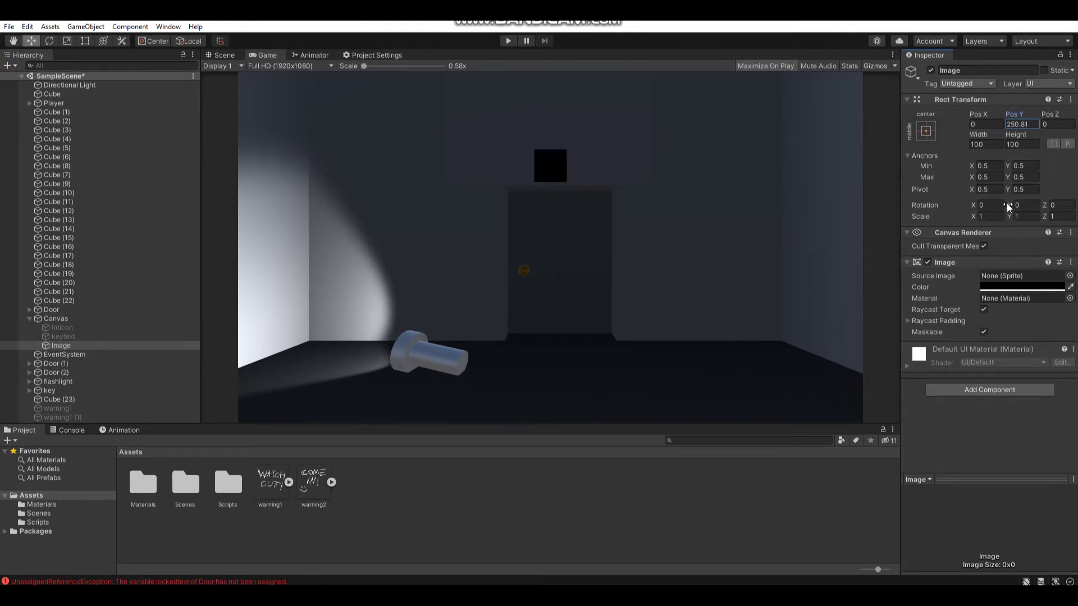
drag(1009, 216, 1039, 216)
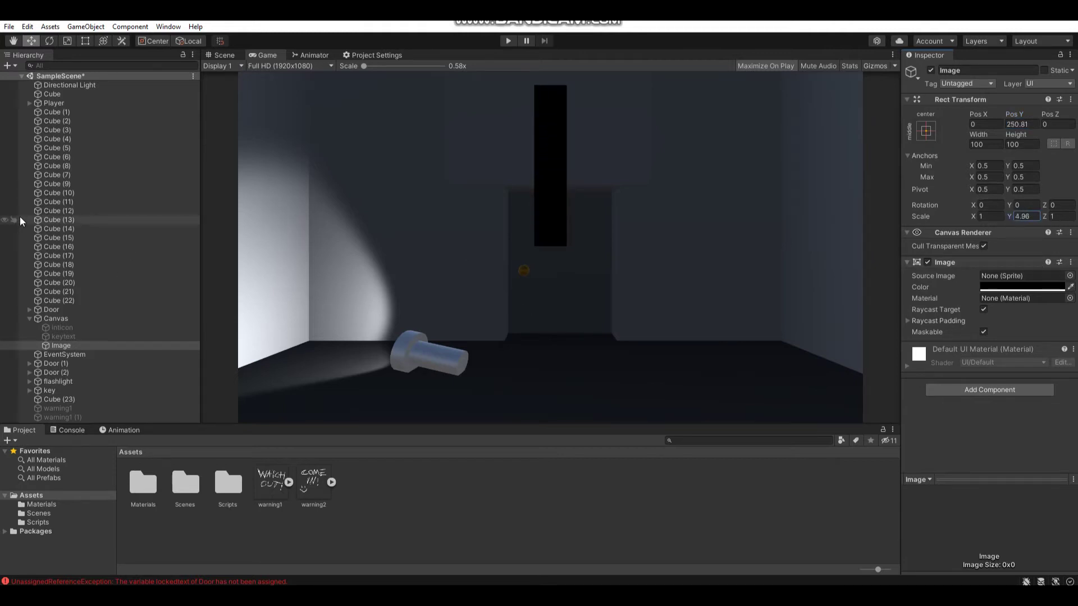
drag(973, 217, 1005, 216)
drag(1014, 114, 1028, 114)
click(988, 70)
Step: Name the image eye and duplicate it as eye (1) over the bottom half
text(eye)
click(75, 344)
key(ctrl+d)
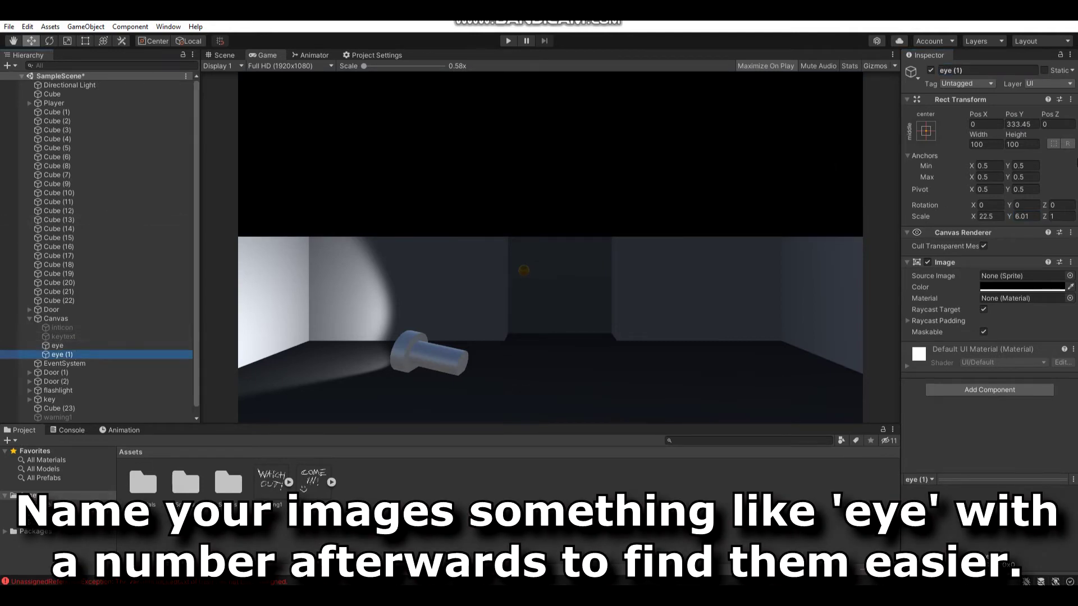
mouse_move(880, 144)
mouse_down()
mouse_move(733, 194)
mouse_move(257, 141)
mouse_up()
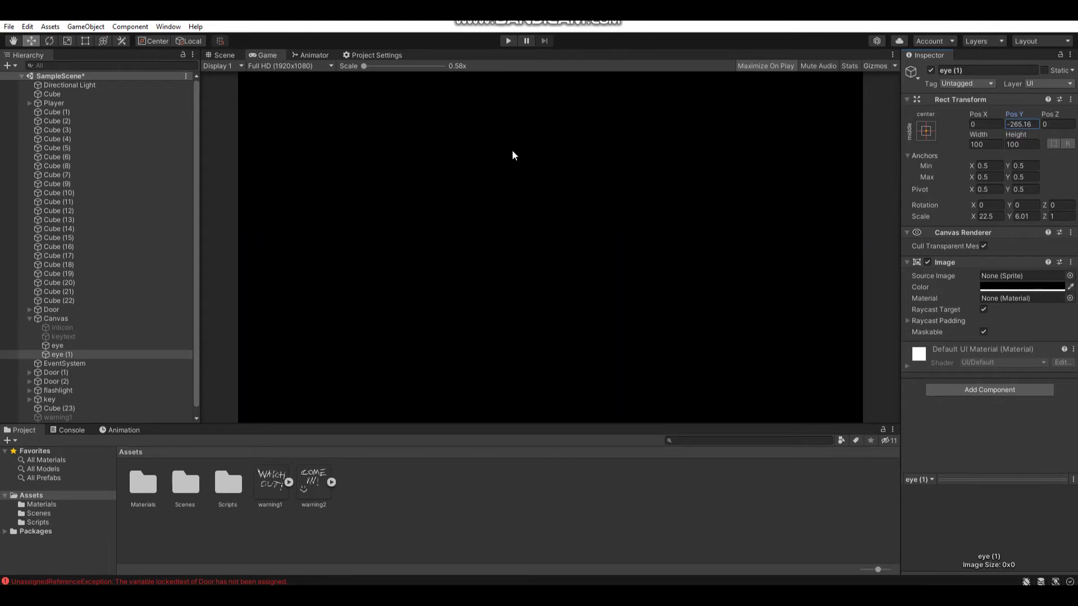
Step: Group eye and eye (1) under a new empty parent named eyelid
ctrl+click(82, 347)
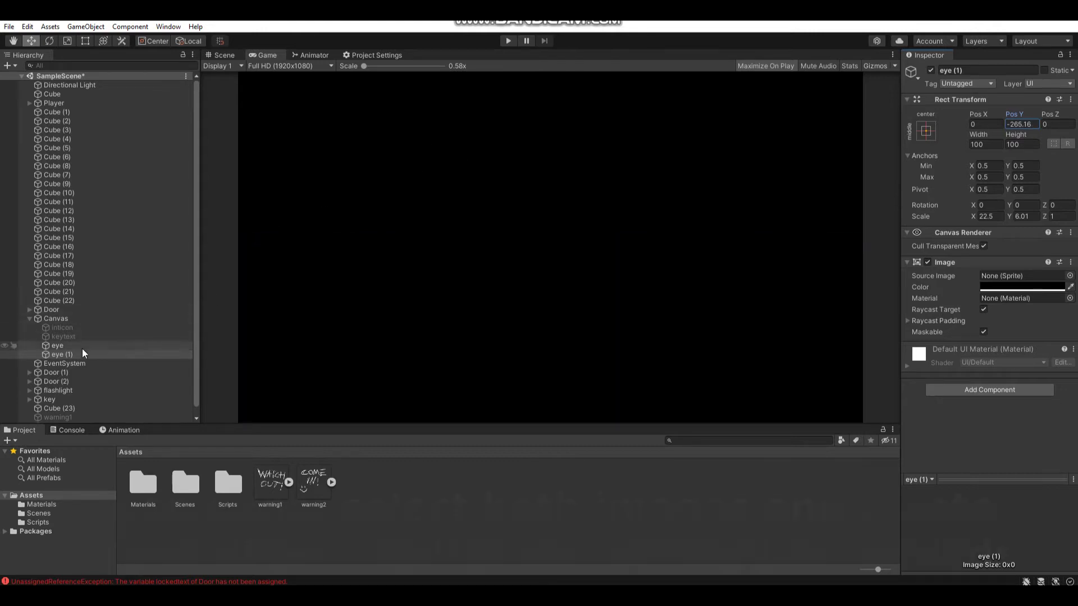
right_click(83, 350)
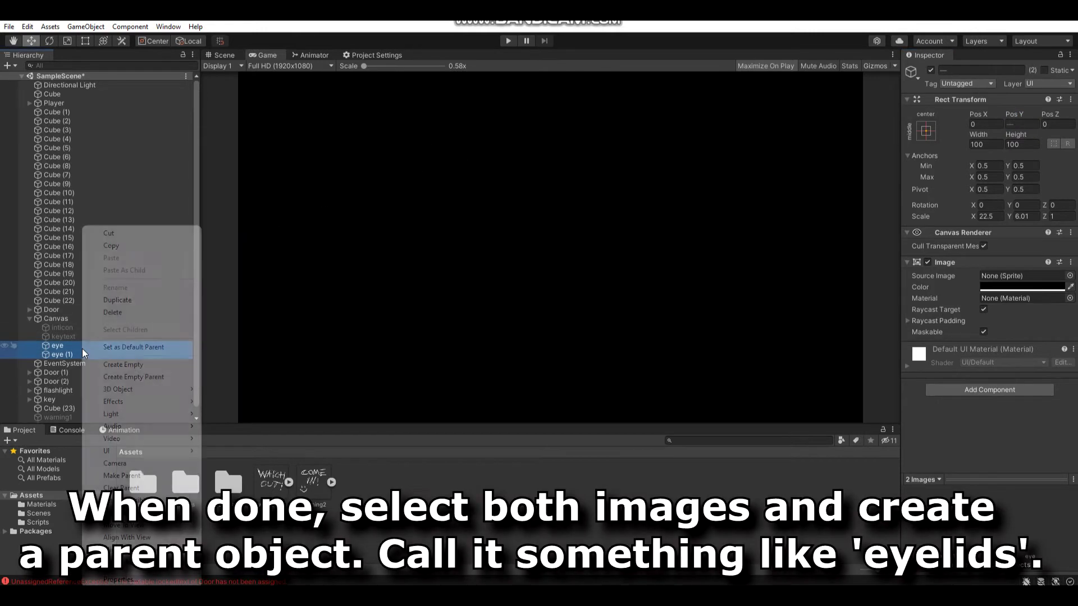
click(124, 377)
click(964, 70)
text(eyelid)
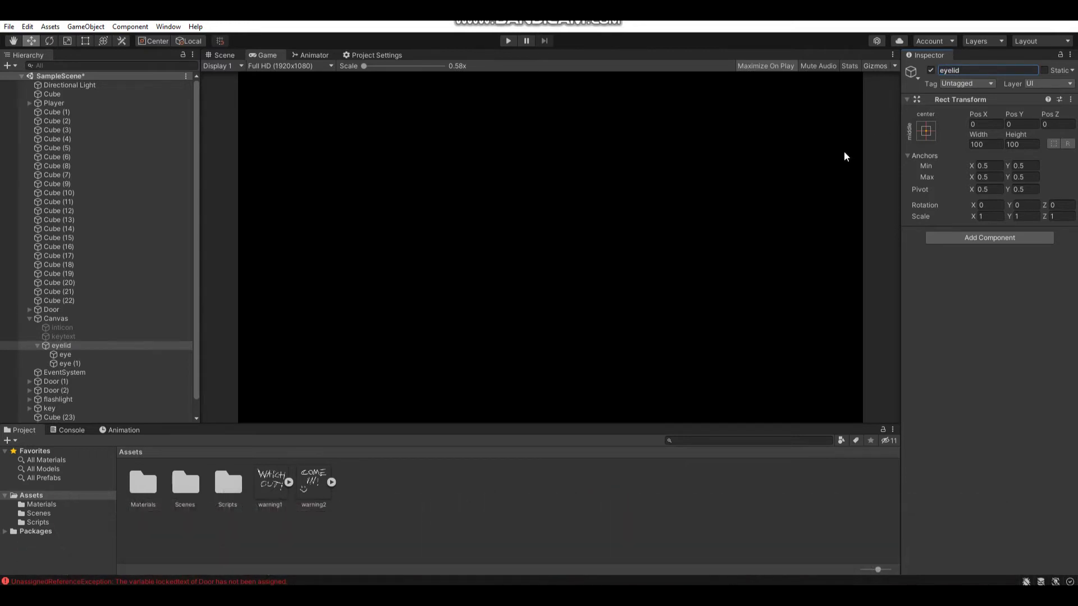
Step: Create an eyeopen animation clip for eyelid and start recording keyframes
click(129, 431)
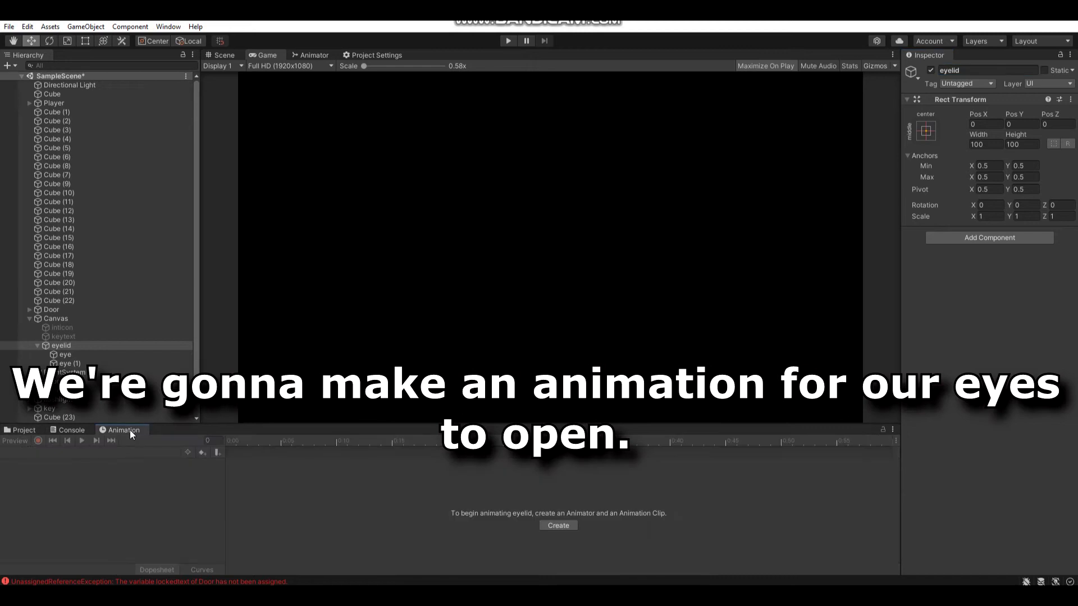
click(556, 526)
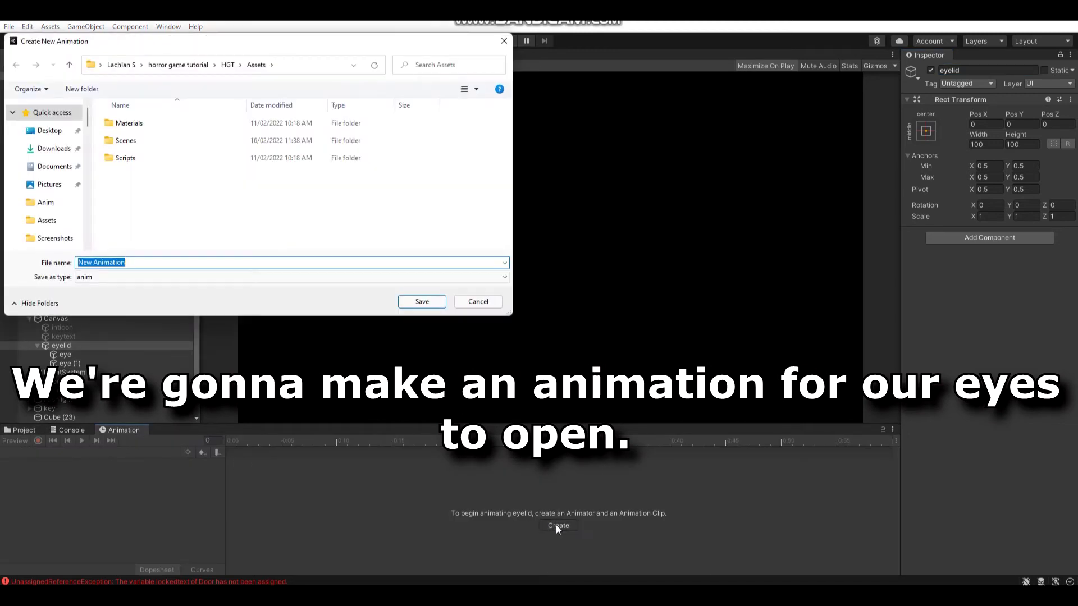
text(eyeopen)
key(Return)
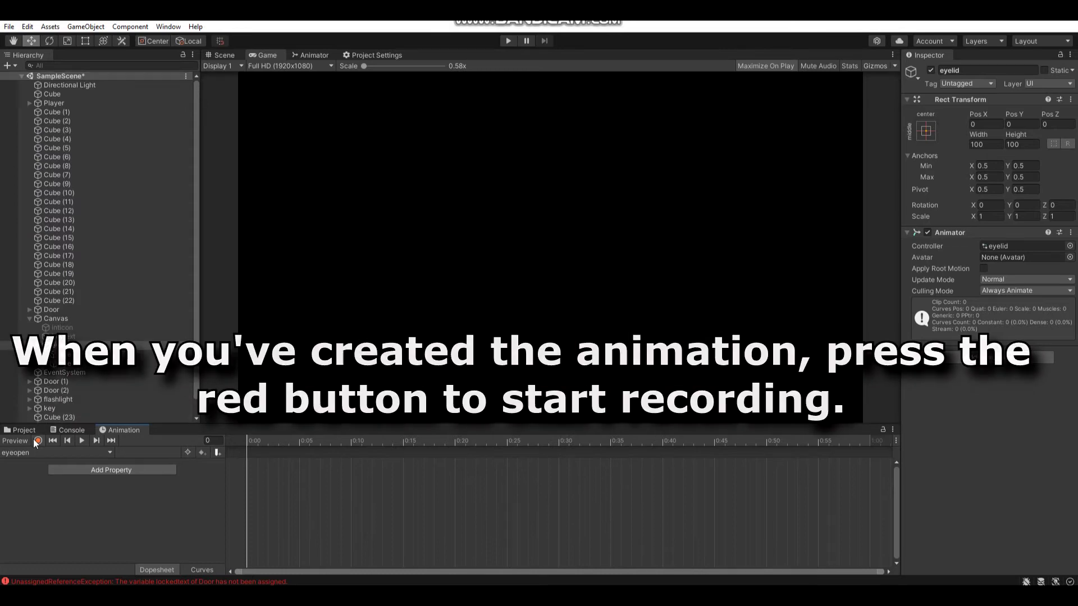
click(38, 440)
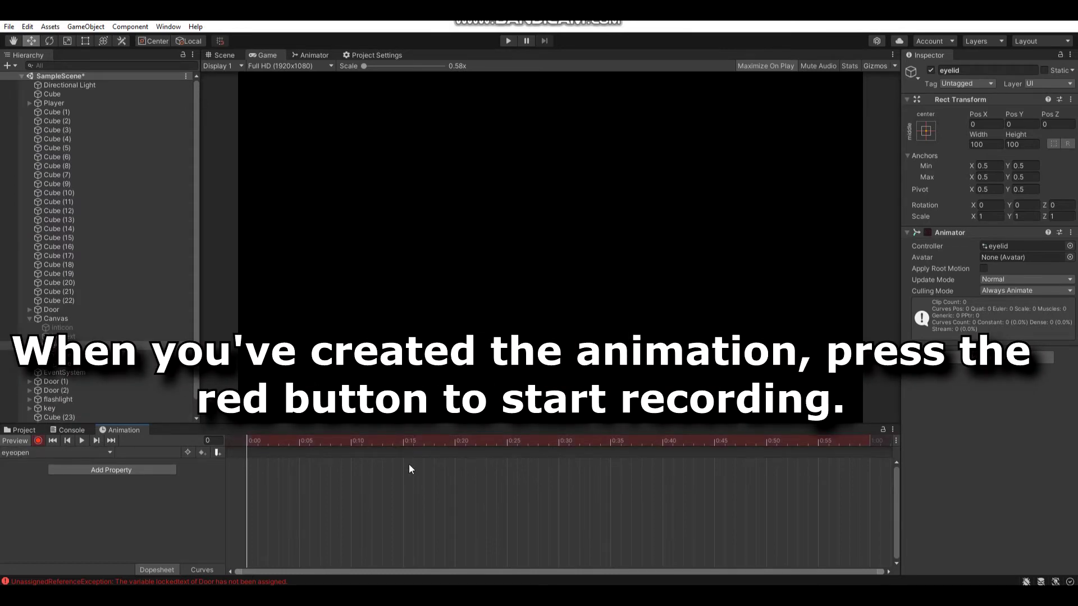
Step: At the 2-second mark, key eye's Pos Y to 852.3 and eye (1)'s to -858.8
scroll(449, 483, down, 3)
scroll(466, 494, down, 1)
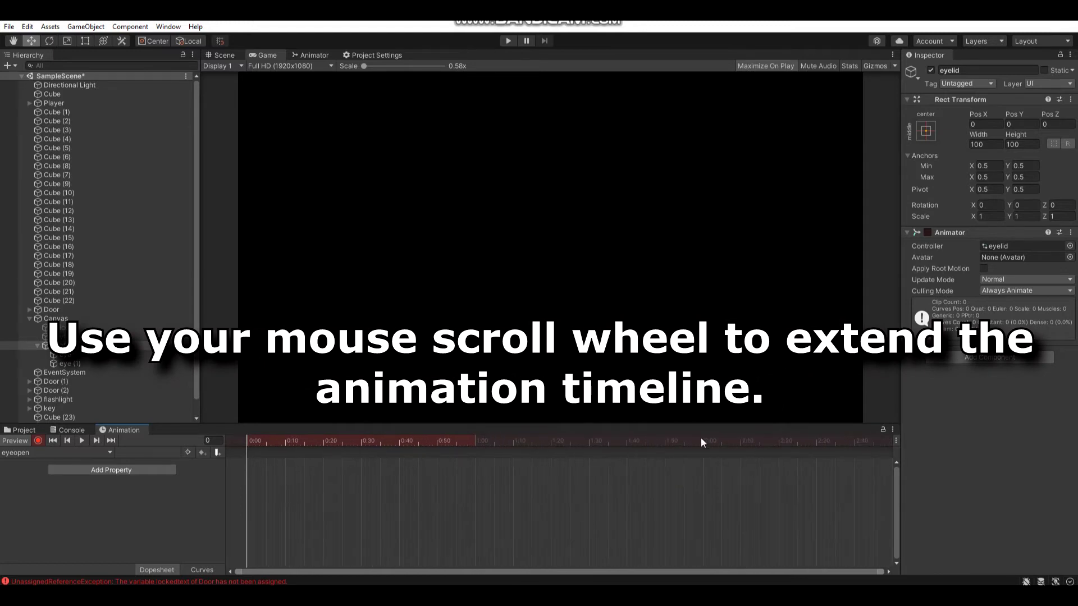
click(702, 440)
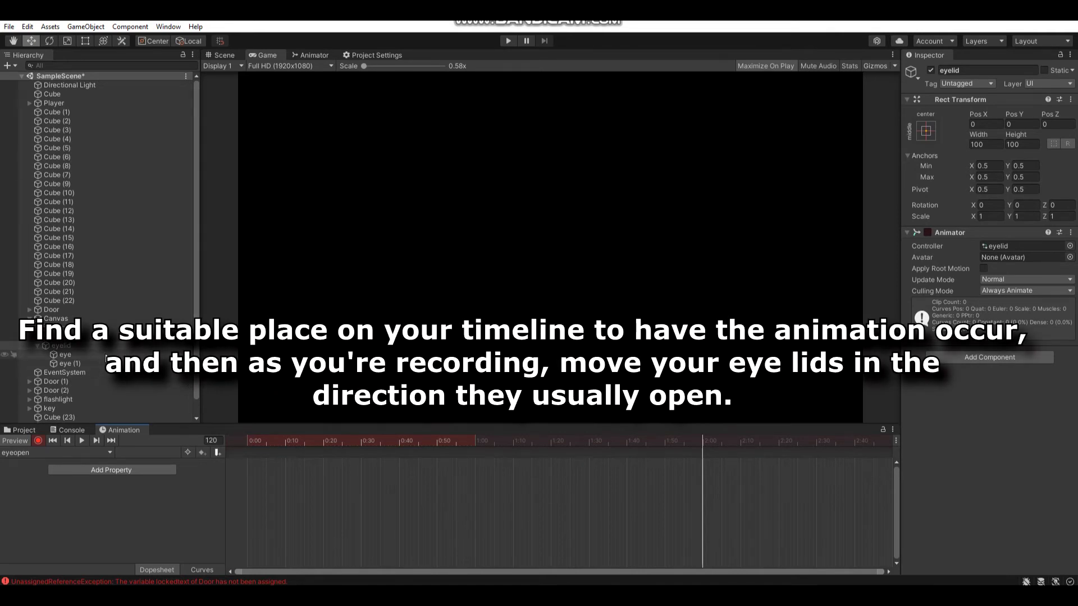
click(106, 356)
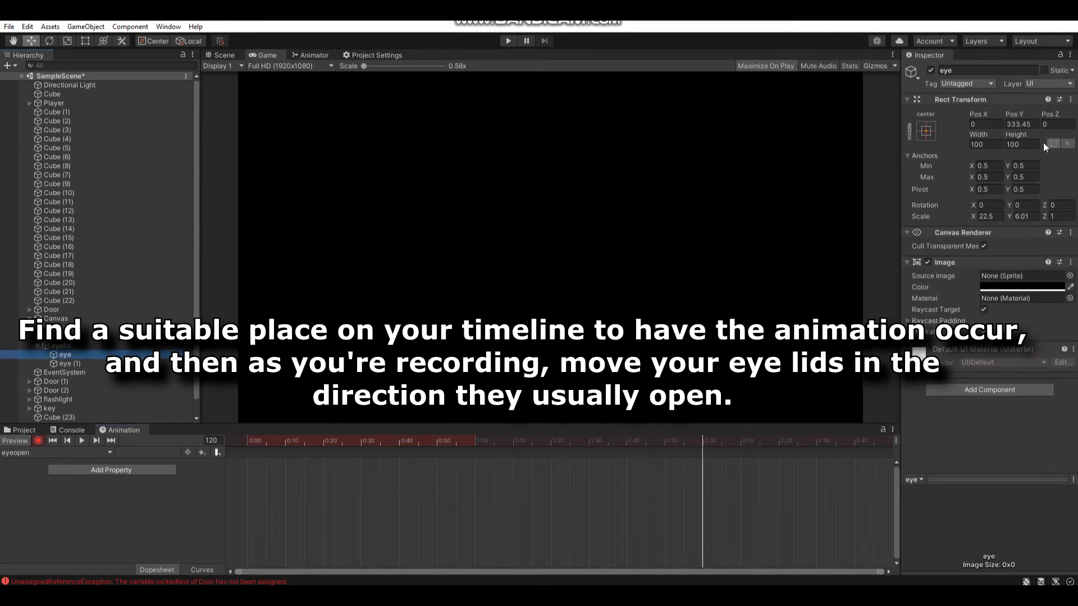
mouse_move(1012, 112)
mouse_down()
mouse_move(96, 139)
mouse_move(456, 167)
mouse_up()
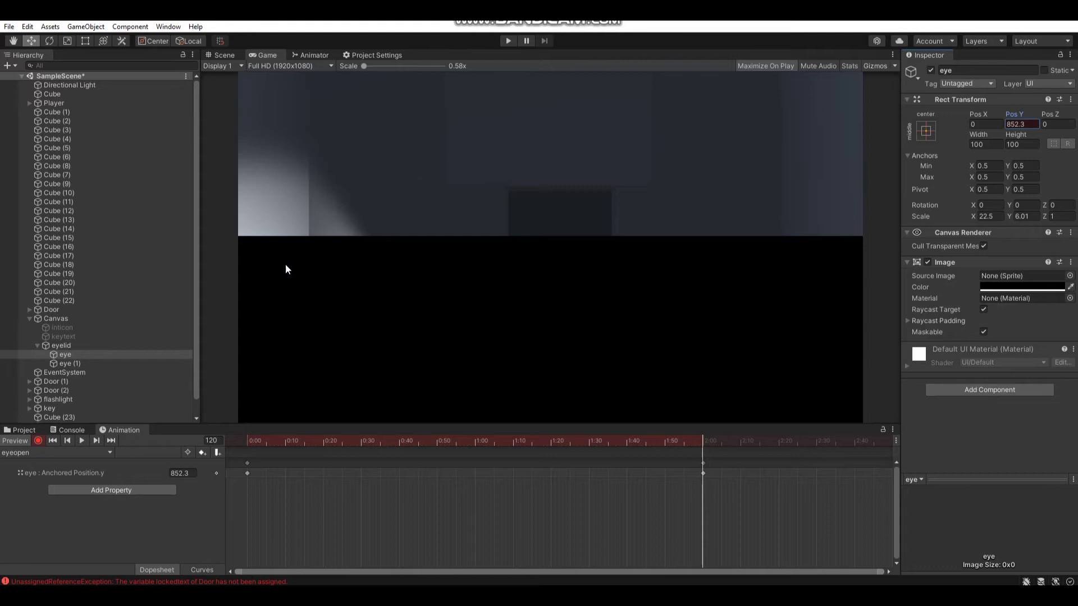
click(96, 364)
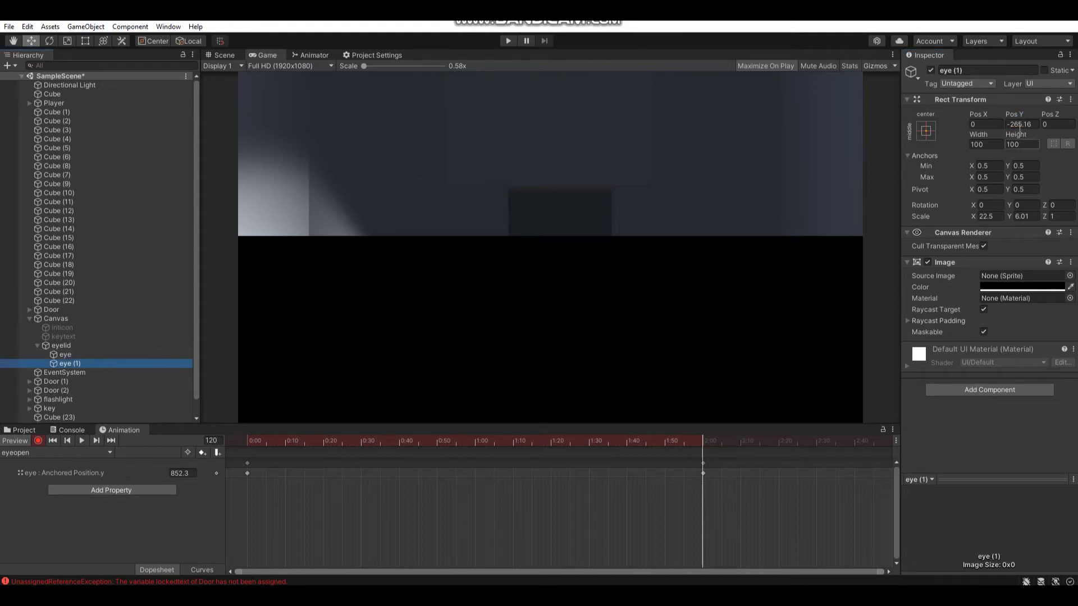
mouse_move(1023, 113)
mouse_down()
mouse_move(642, 247)
mouse_move(464, 293)
mouse_up()
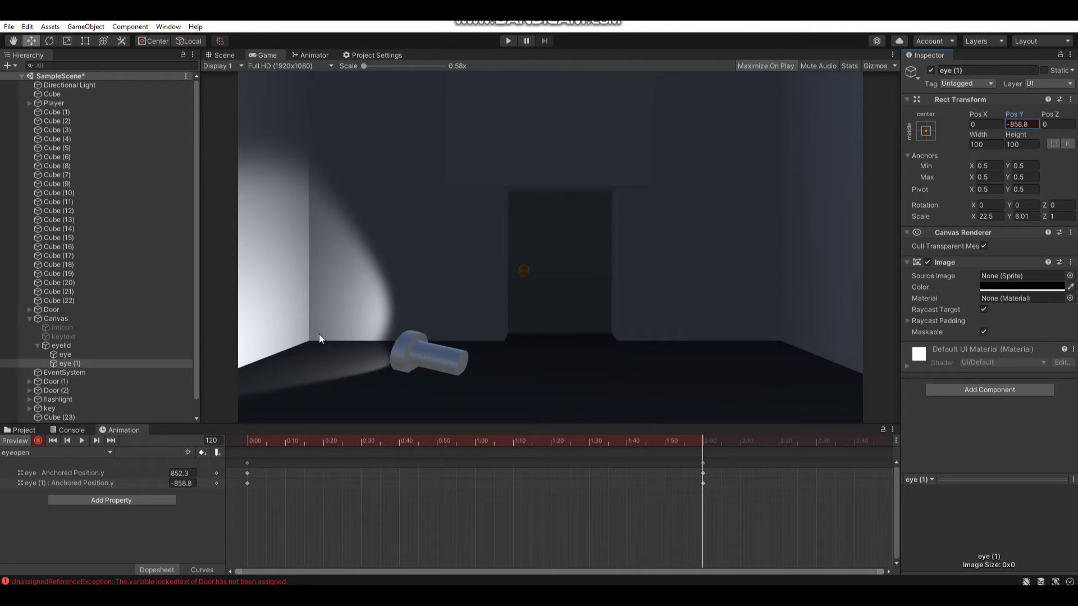
click(38, 442)
click(36, 430)
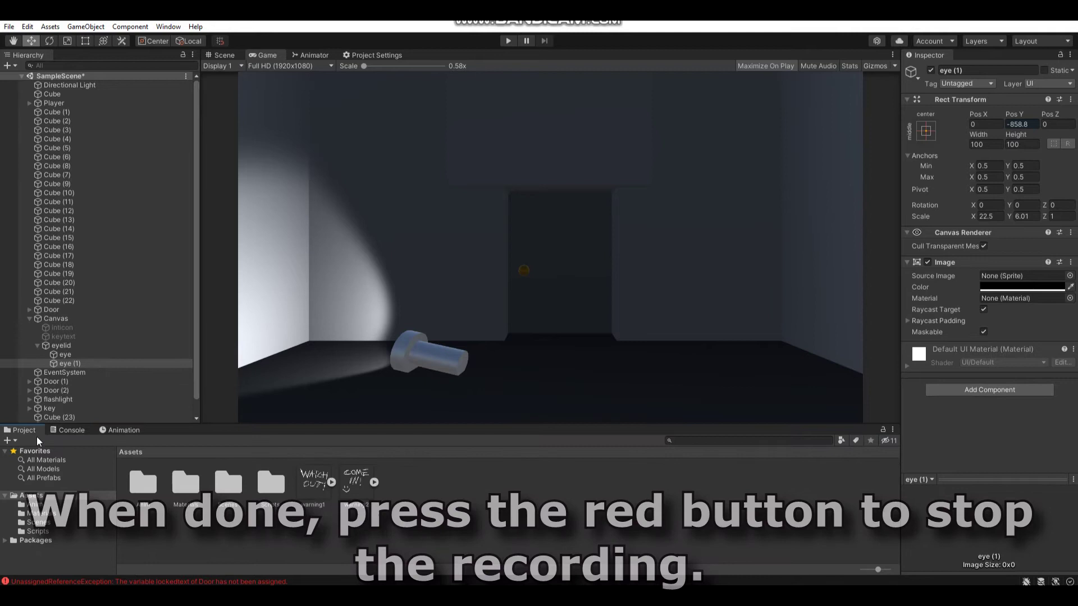
click(49, 506)
Step: Turn off Loop Time on the eyeopen clip and play-test the eyes opening
click(194, 483)
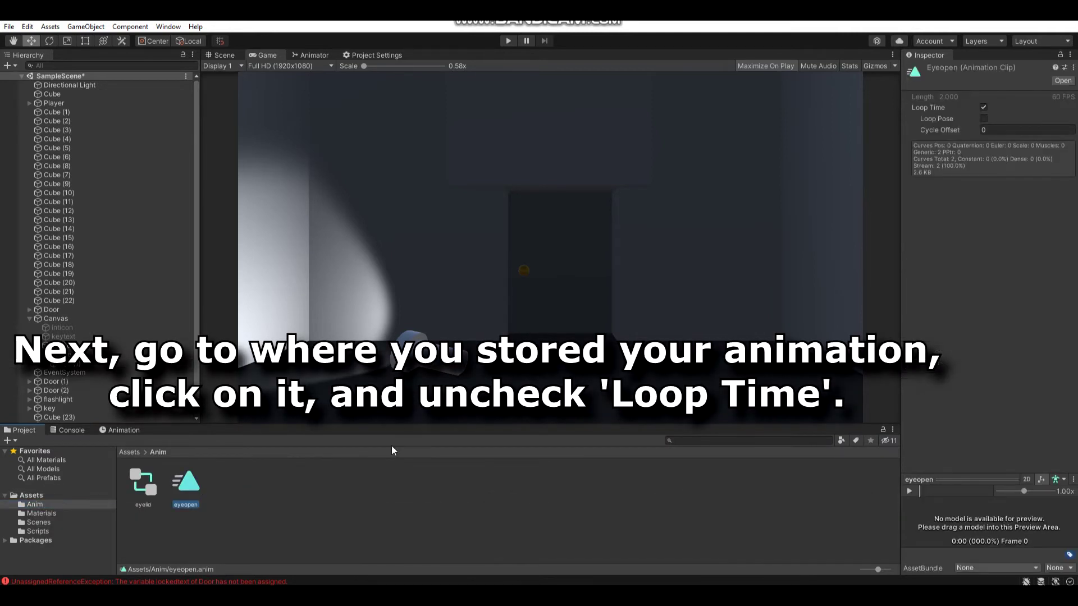
click(984, 107)
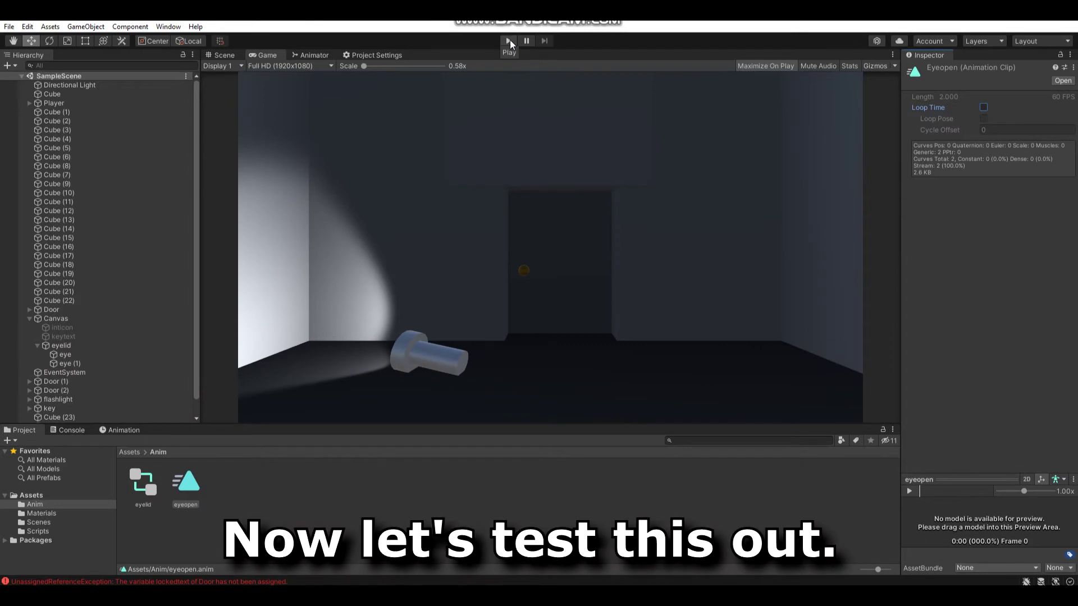
click(510, 42)
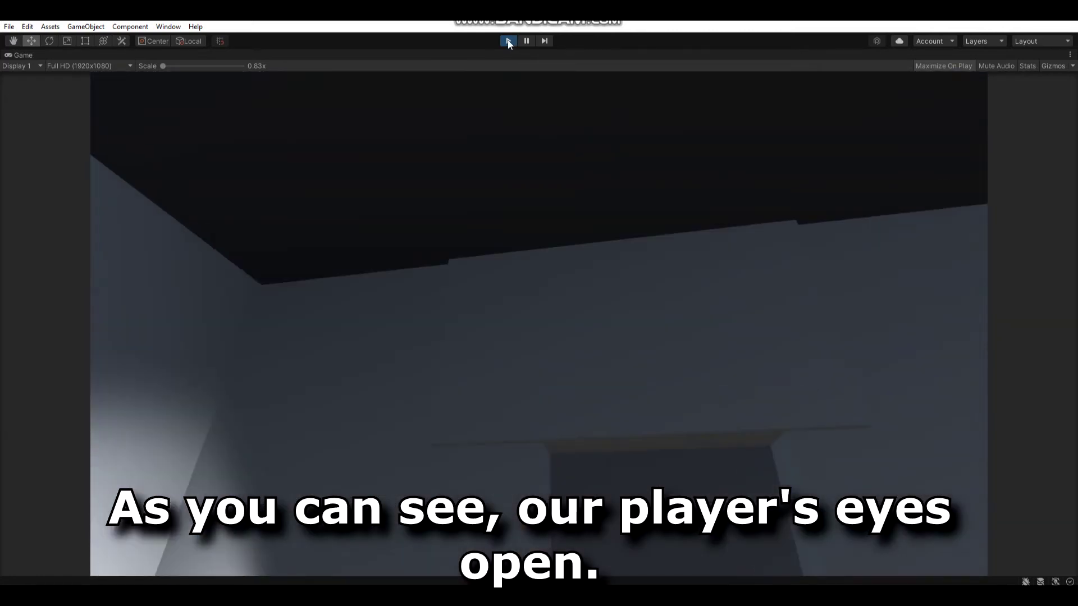
click(508, 39)
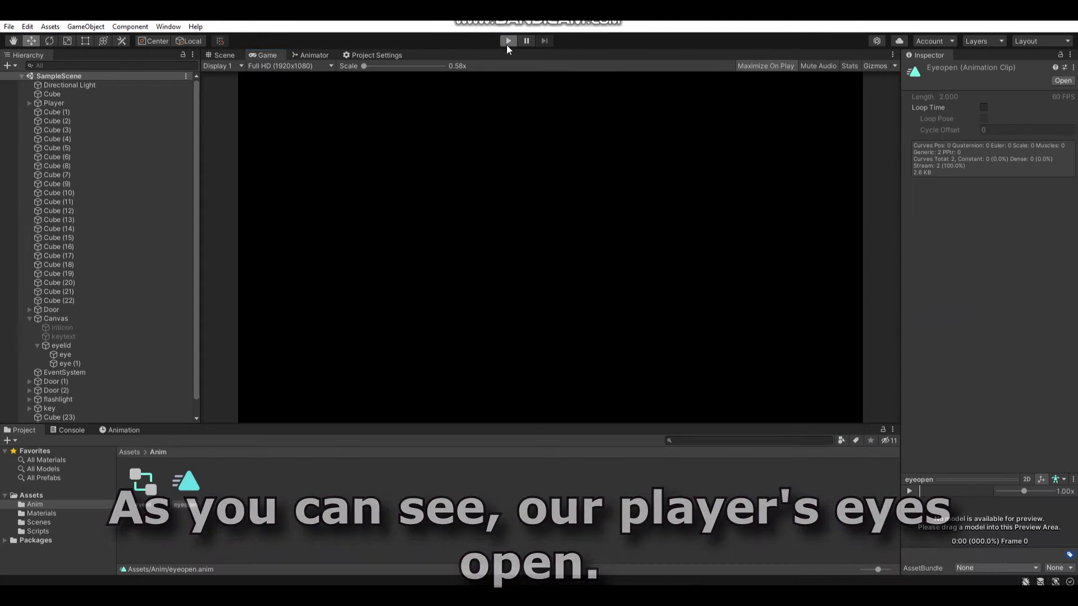
click(507, 42)
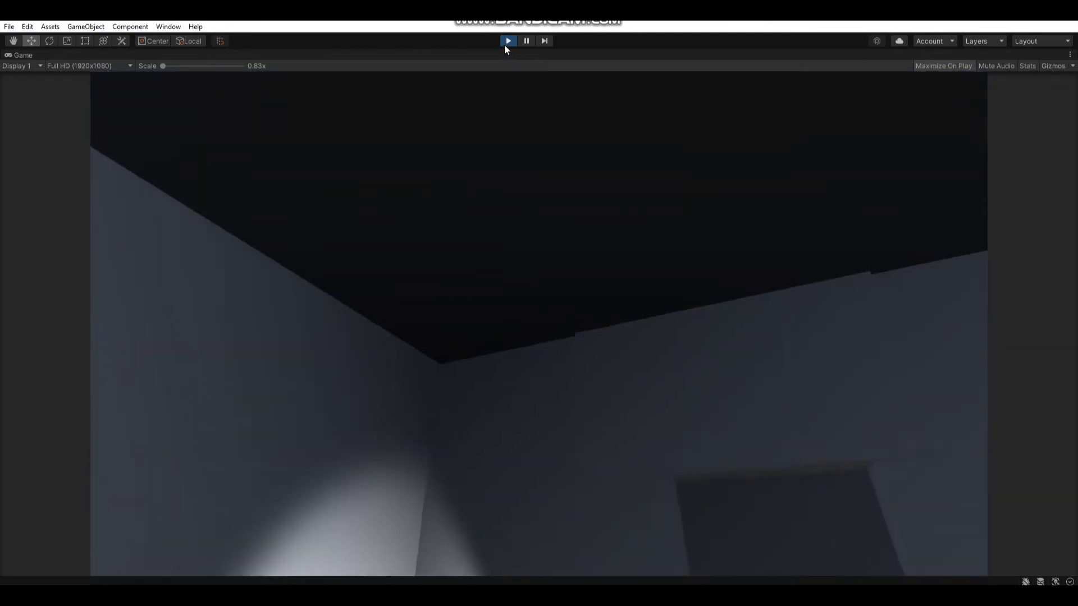
Step: Stop the game, turn off Scene view lighting and fog, and fly down the corridor
click(505, 43)
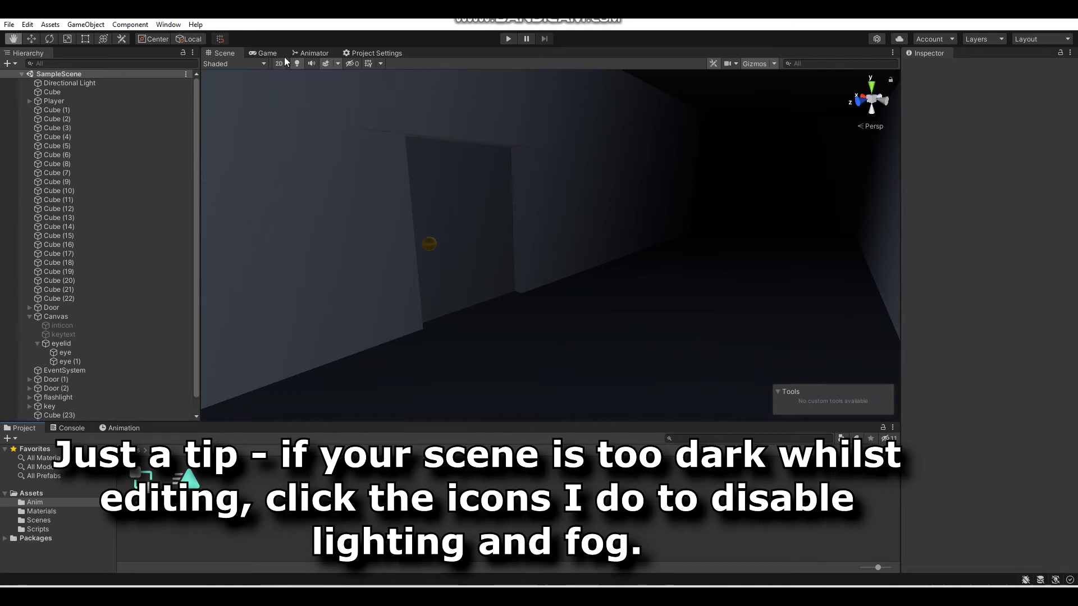
click(298, 64)
right_drag(663, 309, 707, 287)
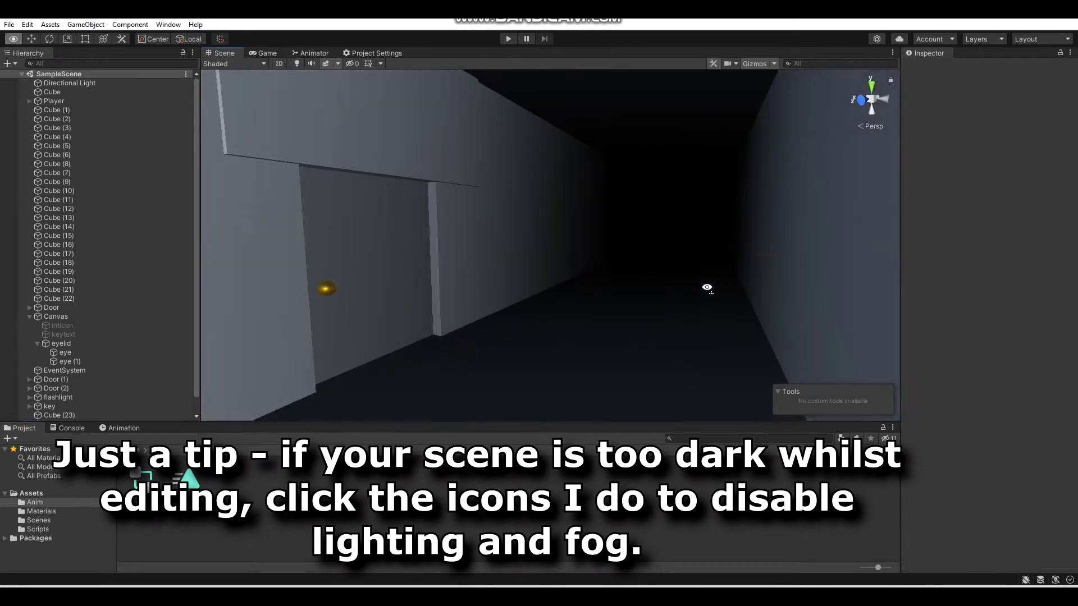
click(326, 64)
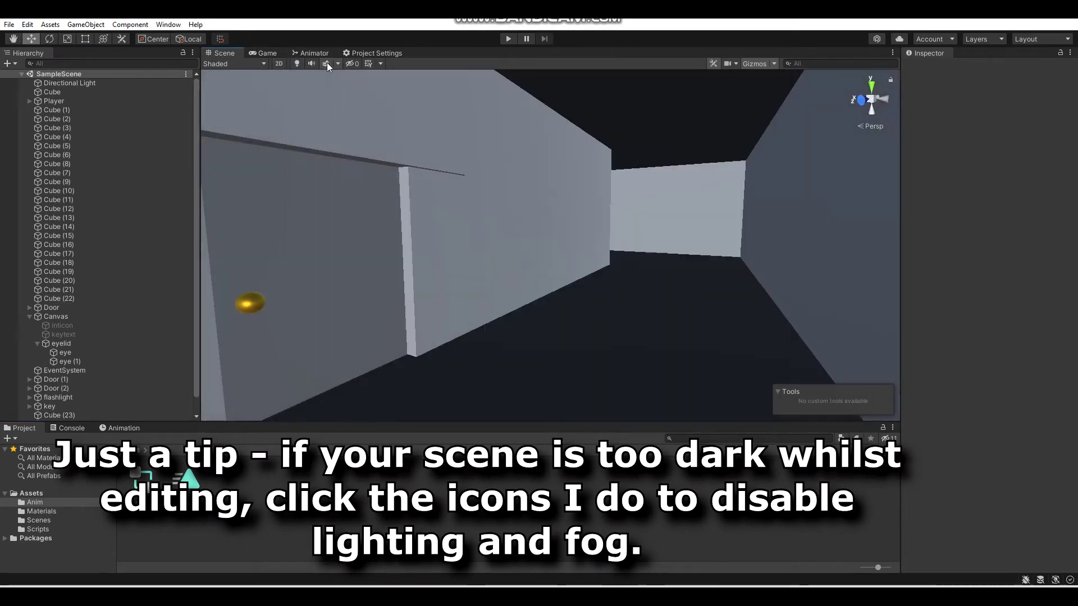
mouse_move(581, 203)
right_down()
mouse_move(530, 243)
mouse_move(452, 196)
right_up()
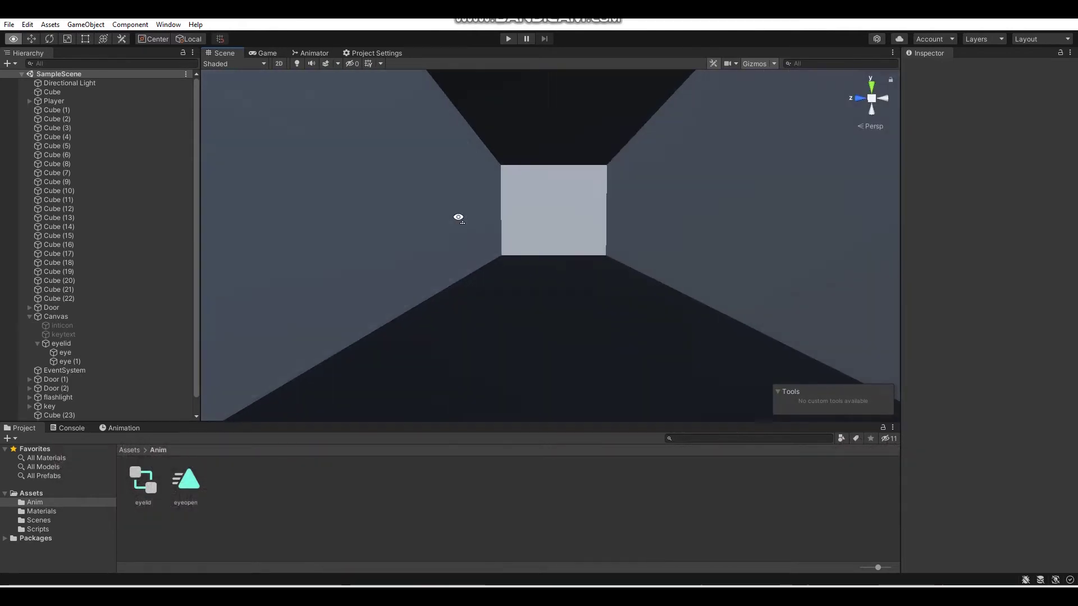
right_drag(452, 195, 404, 212)
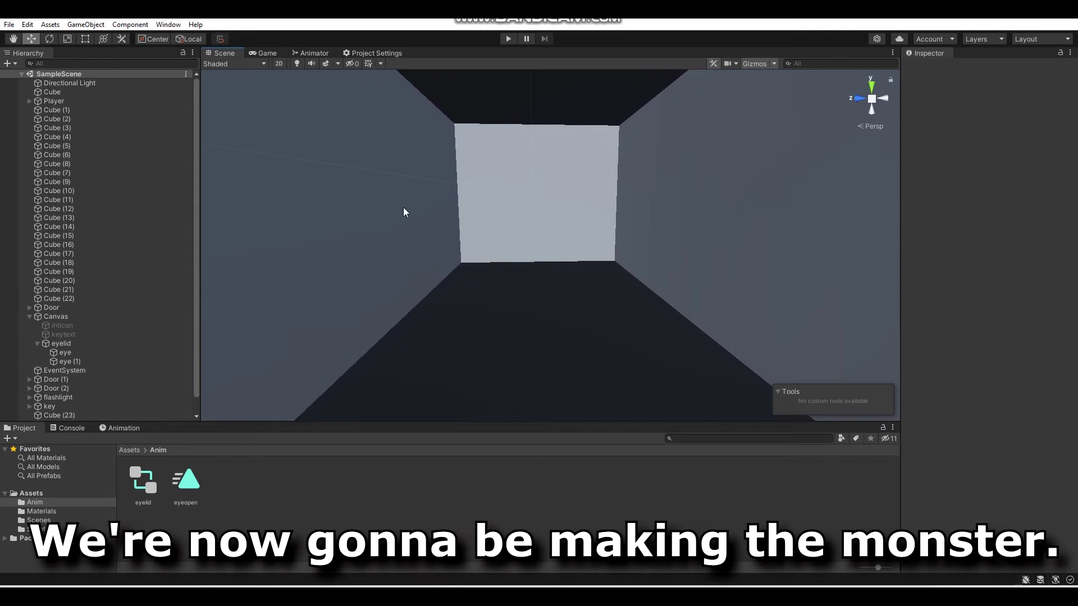
Step: Add a capsule to the scene and move it to the corridor's end
click(90, 25)
mouse_move(169, 77)
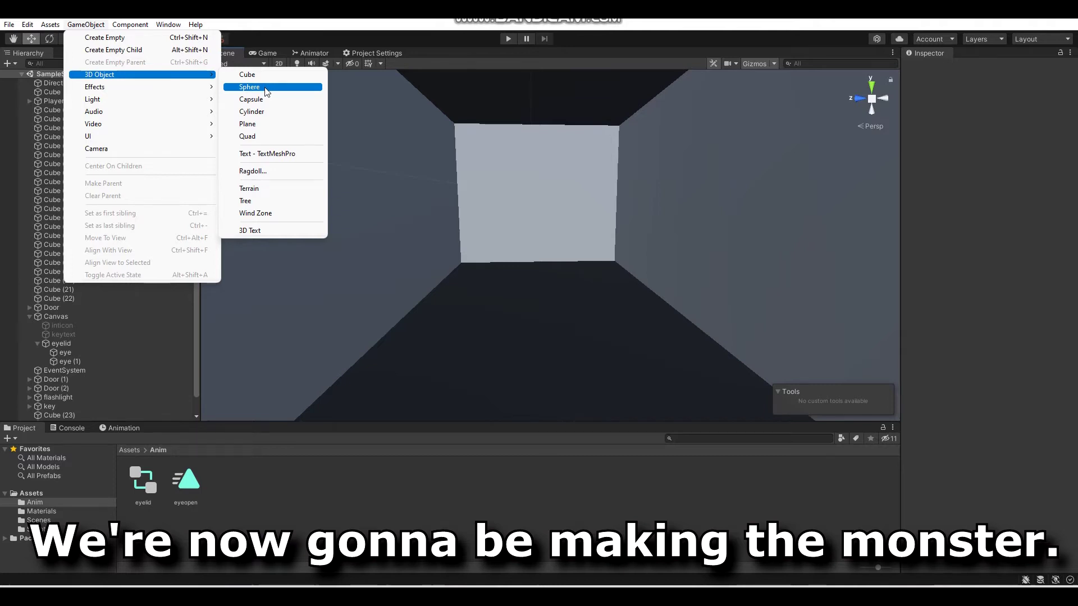
click(267, 106)
mouse_move(524, 194)
right_down()
mouse_move(540, 195)
mouse_move(486, 219)
right_up()
mouse_move(488, 210)
mouse_down()
mouse_move(643, 284)
mouse_move(595, 175)
mouse_up()
key(f)
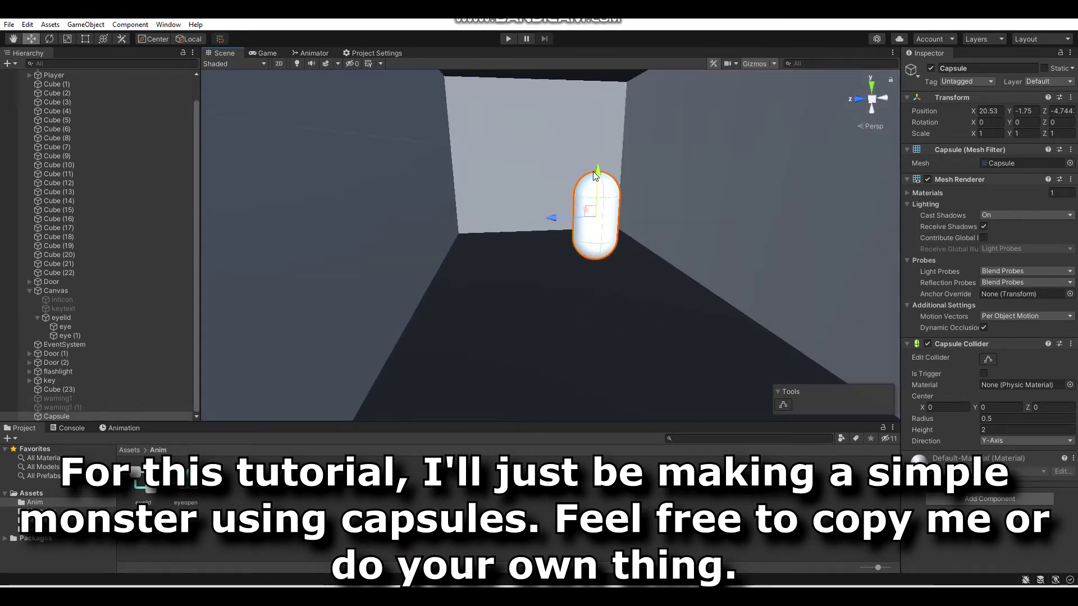
right_drag(595, 176, 550, 206)
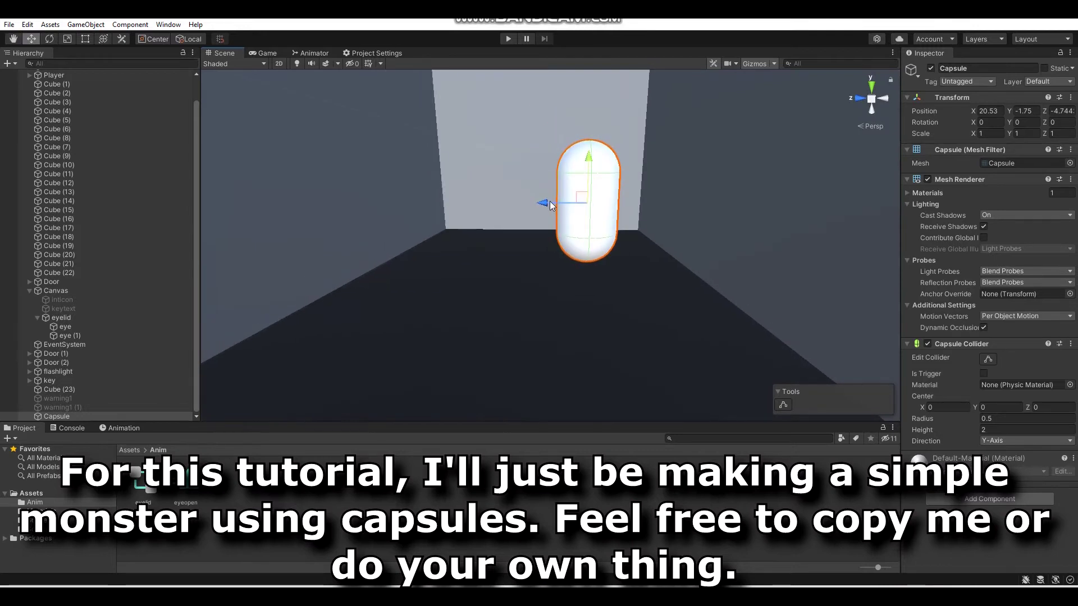
drag(550, 205, 510, 206)
mouse_move(511, 205)
right_down()
mouse_move(604, 243)
mouse_move(533, 241)
right_up()
Step: Set the capsule's scale to 1.3 on X, Y and Z
click(53, 510)
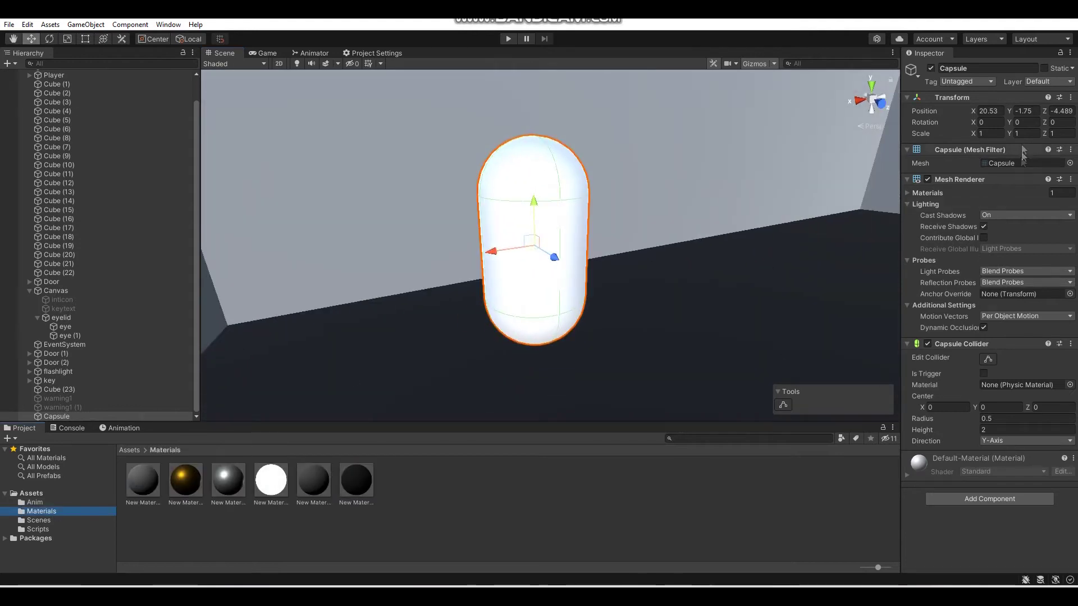
text(.3)
click(1004, 133)
text(1.3.3)
right_drag(533, 242, 532, 325)
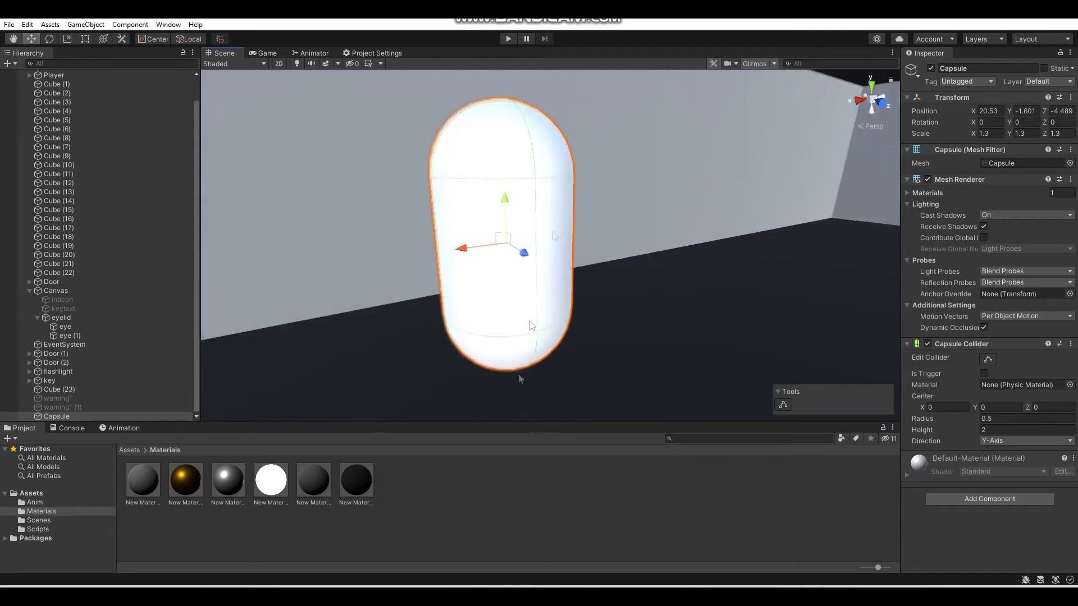
click(361, 482)
Step: Apply the dark material to the capsule, with emission on and full metallic
drag(361, 484, 483, 349)
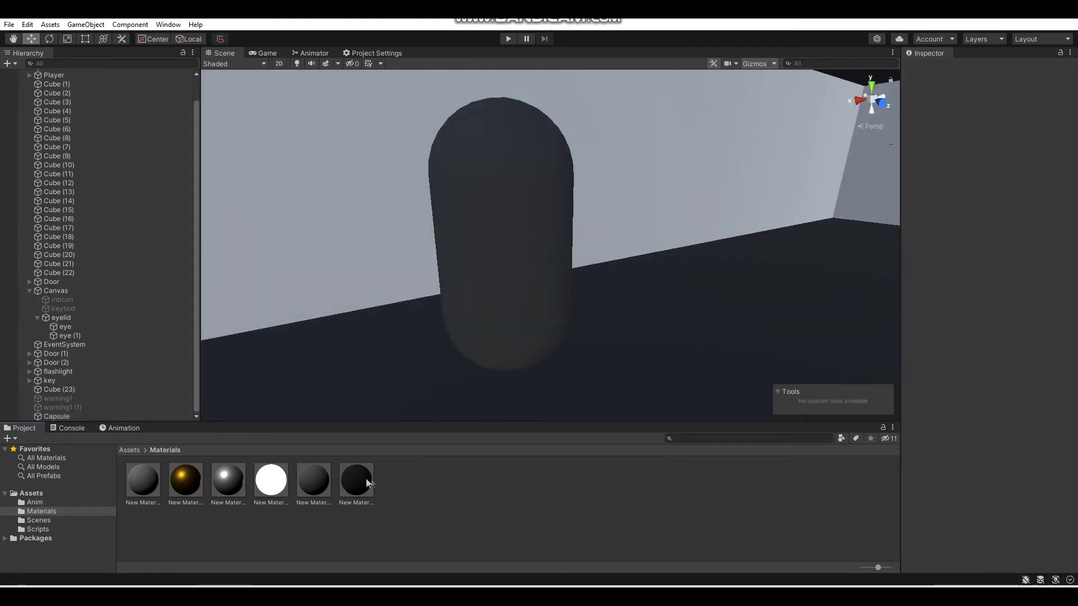
click(984, 215)
drag(981, 131, 1042, 131)
mouse_move(477, 252)
right_down()
mouse_move(357, 245)
mouse_move(645, 272)
right_up()
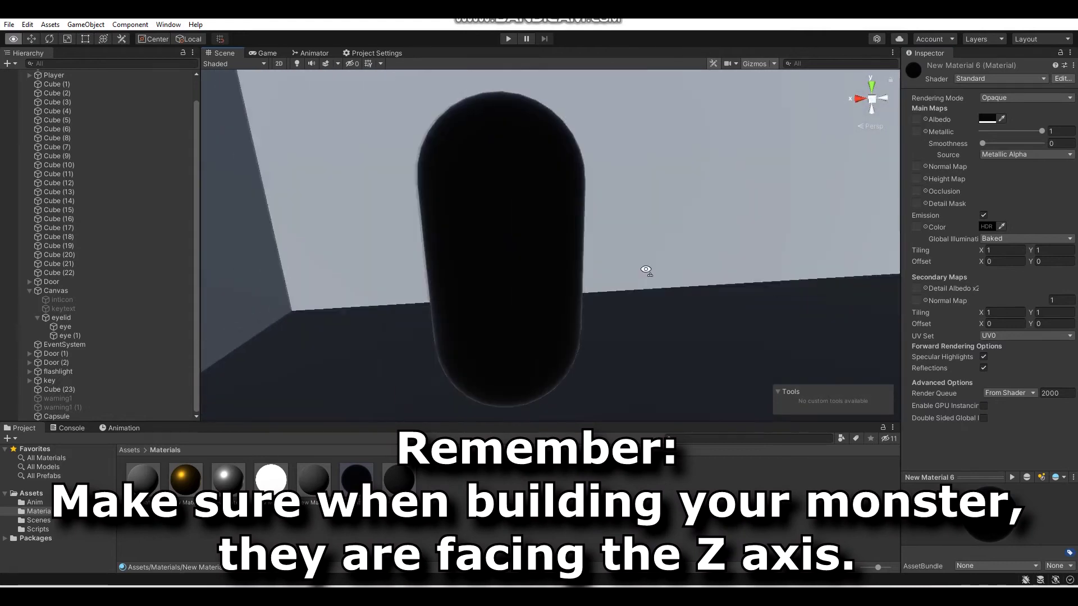
Step: Duplicate the body into a flat disc rotated 90° on X, widened as a face
click(566, 276)
key(f)
key(ctrl+d)
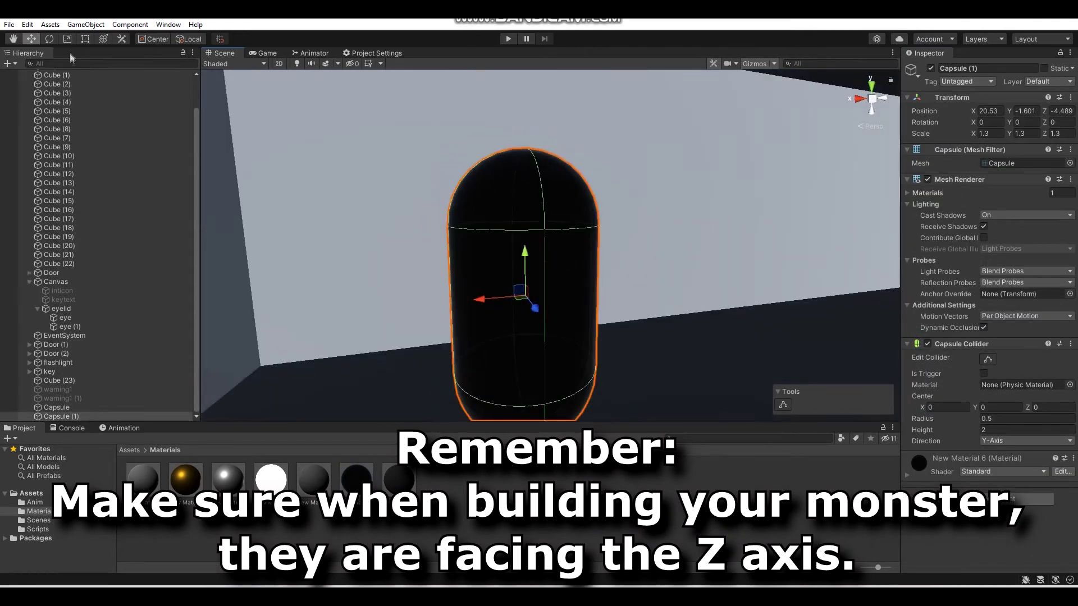
mouse_move(526, 252)
mouse_down()
mouse_move(526, 290)
mouse_move(494, 304)
mouse_up()
click(31, 39)
drag(457, 247, 457, 185)
click(988, 122)
text(90)
key(Return)
key(r)
drag(441, 230, 471, 342)
mouse_move(493, 219)
right_down()
mouse_move(404, 186)
mouse_move(575, 240)
right_up()
Step: Duplicate the face disc into two small eyes and a tall, narrowed oval mouth
click(470, 249)
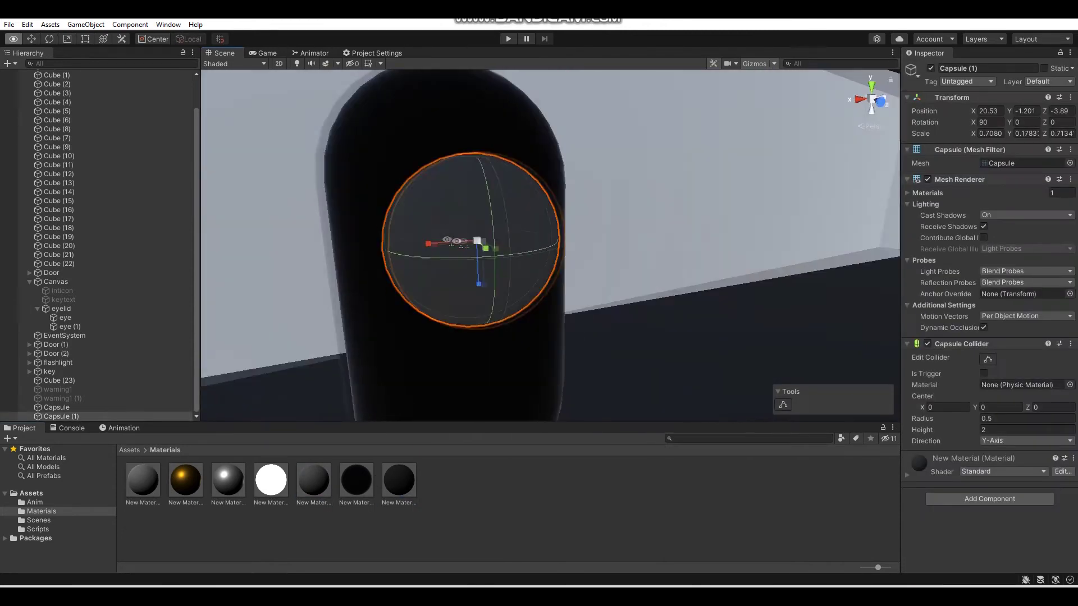
key(ctrl+d)
mouse_move(471, 250)
mouse_down()
mouse_move(579, 257)
mouse_move(510, 288)
mouse_move(441, 274)
mouse_move(562, 265)
mouse_move(460, 308)
mouse_up()
key(ctrl+d)
key(ctrl+d)
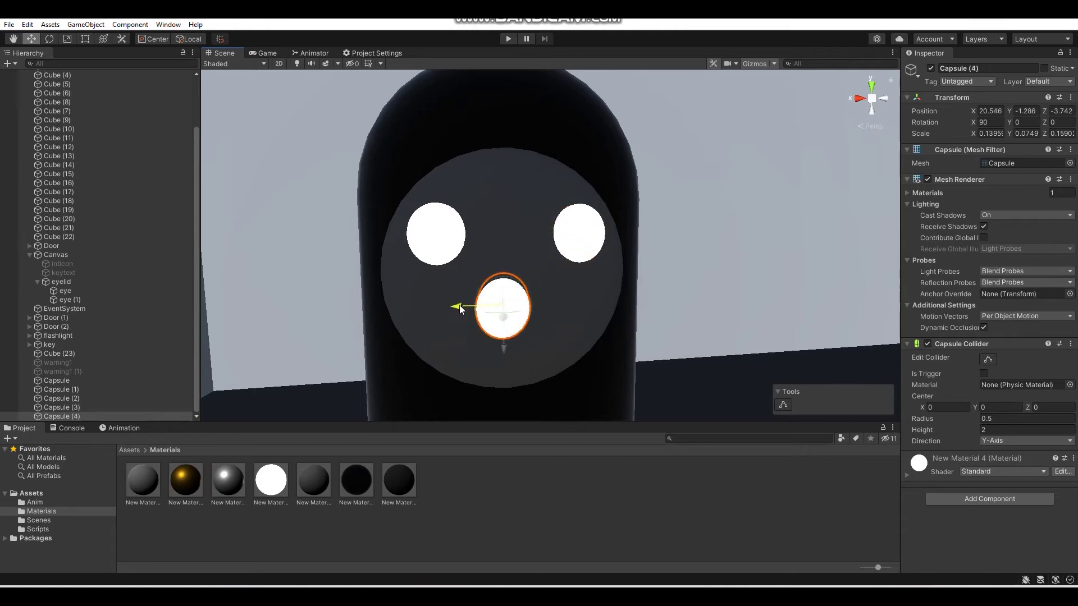
drag(508, 350, 517, 388)
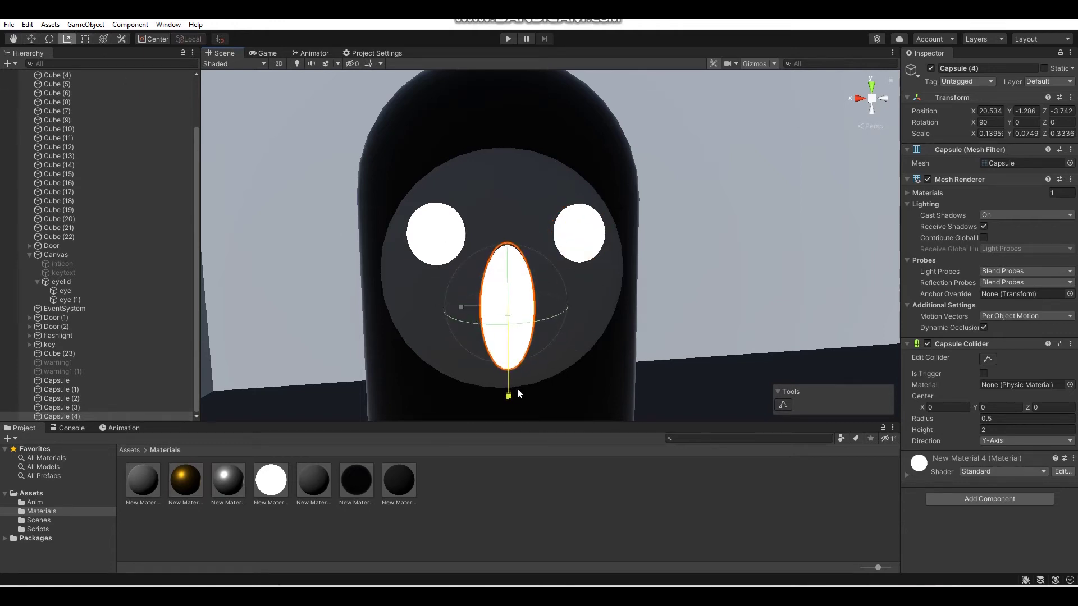
drag(464, 304, 452, 305)
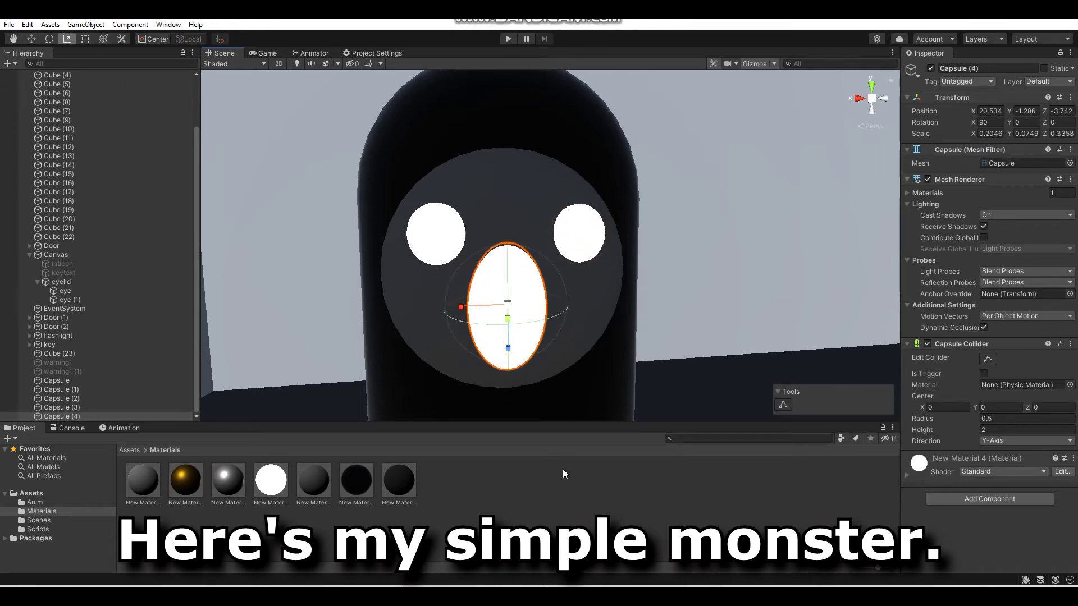
click(562, 470)
Step: Select the mouth, both eyes, face disc and body capsule together
mouse_move(539, 294)
alt+mouse_down()
mouse_move(635, 306)
mouse_move(595, 290)
alt+mouse_up()
mouse_move(549, 256)
alt+mouse_down()
mouse_move(417, 241)
mouse_move(525, 270)
alt+mouse_up()
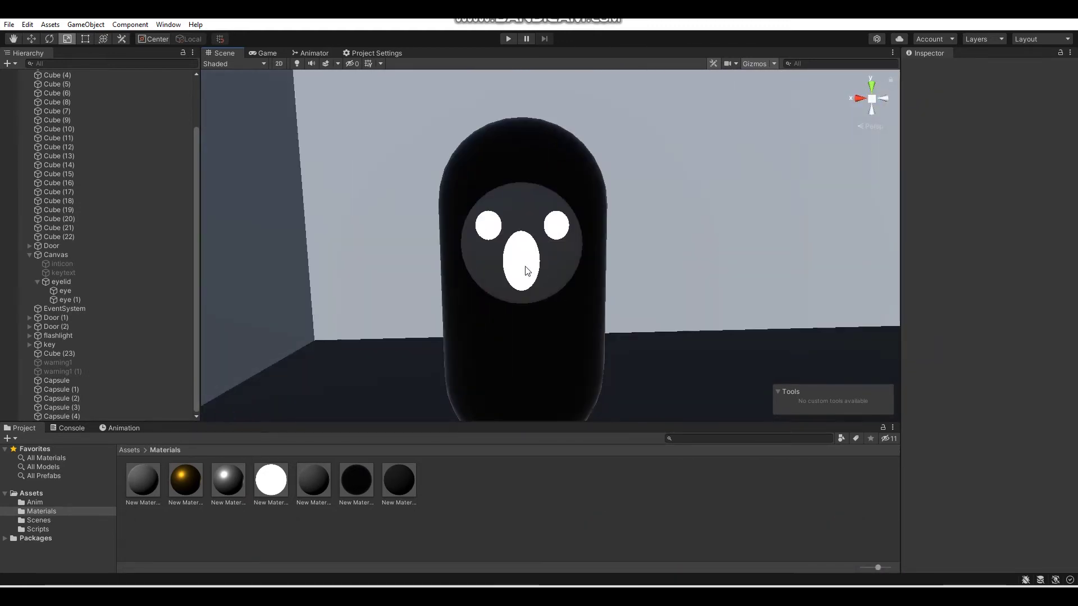
click(525, 269)
shift+click(500, 235)
shift+click(556, 225)
shift+click(521, 187)
shift+click(590, 169)
alt+drag(590, 169, 648, 203)
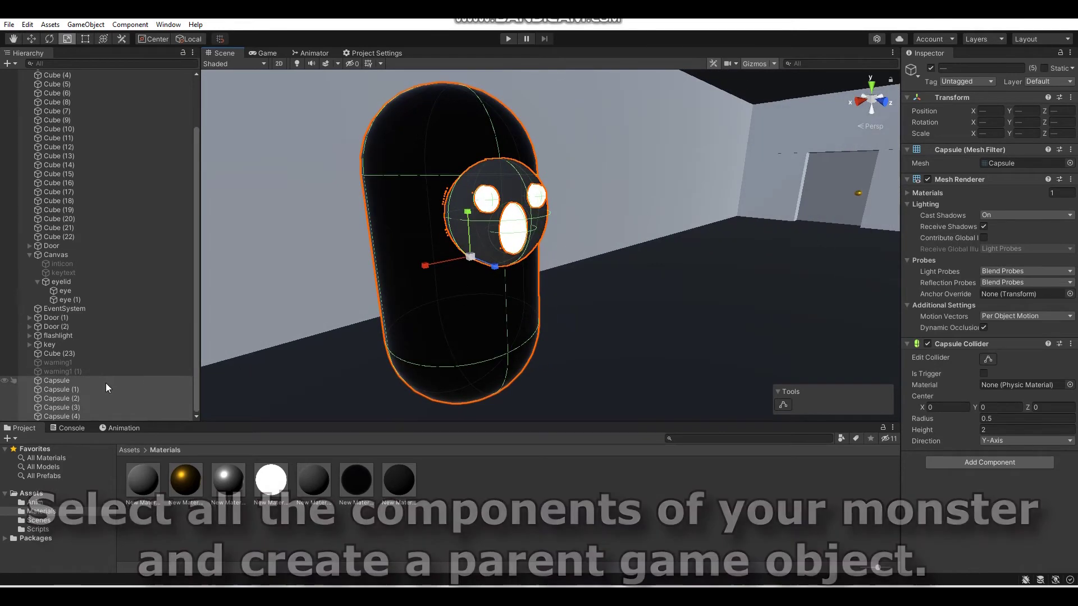
Step: Group the five capsules under a new empty parent named monster
right_click(105, 383)
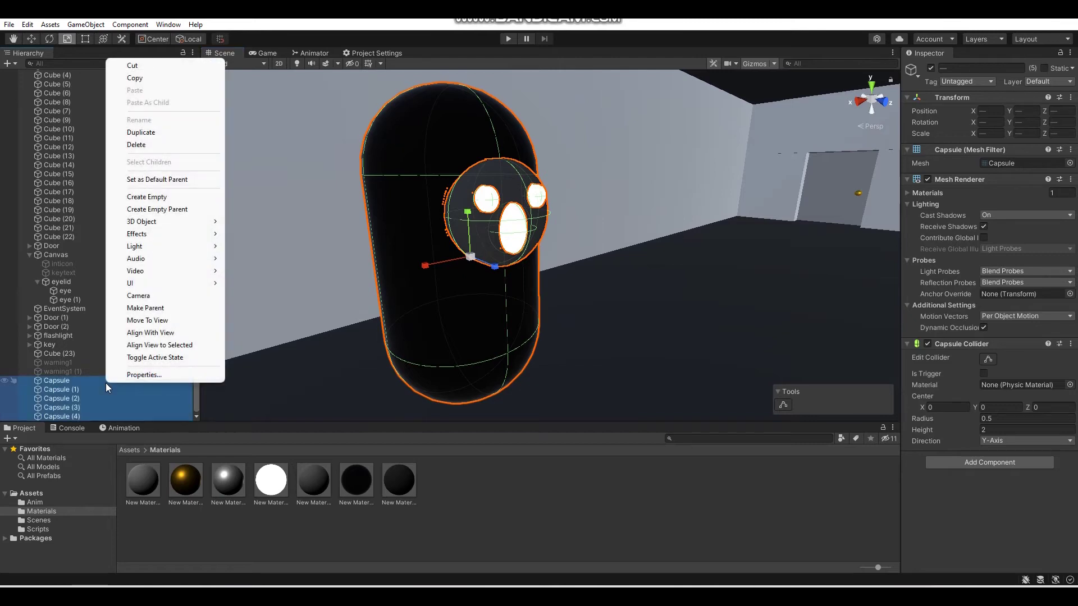
click(187, 210)
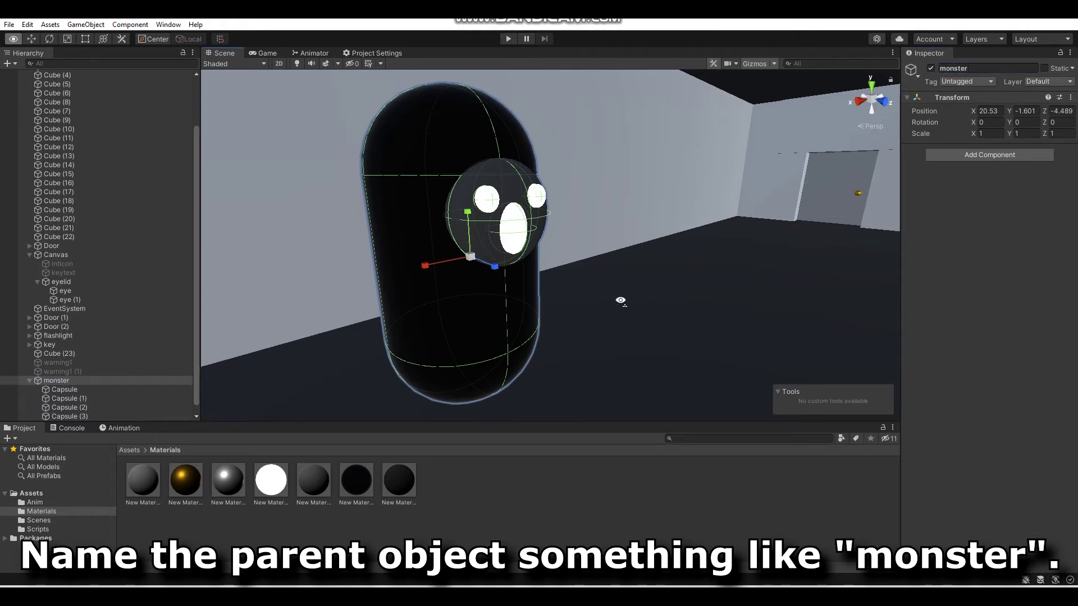
alt+drag(793, 167, 133, 132)
click(31, 39)
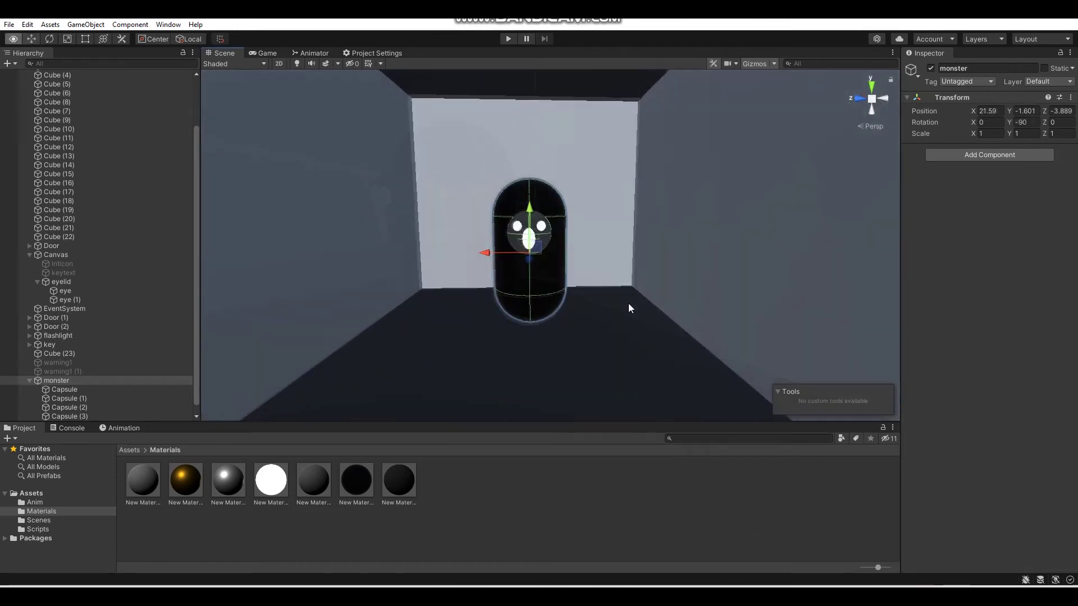
Step: Add a Rigidbody to monster and freeze its rotation
click(989, 157)
text(rigi)
click(975, 194)
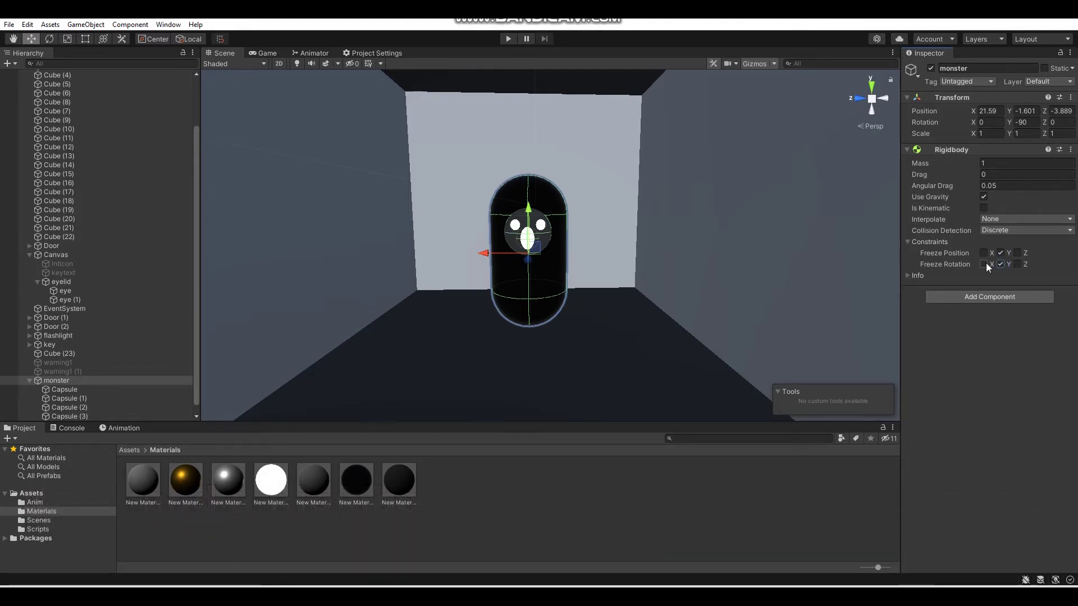
click(1018, 264)
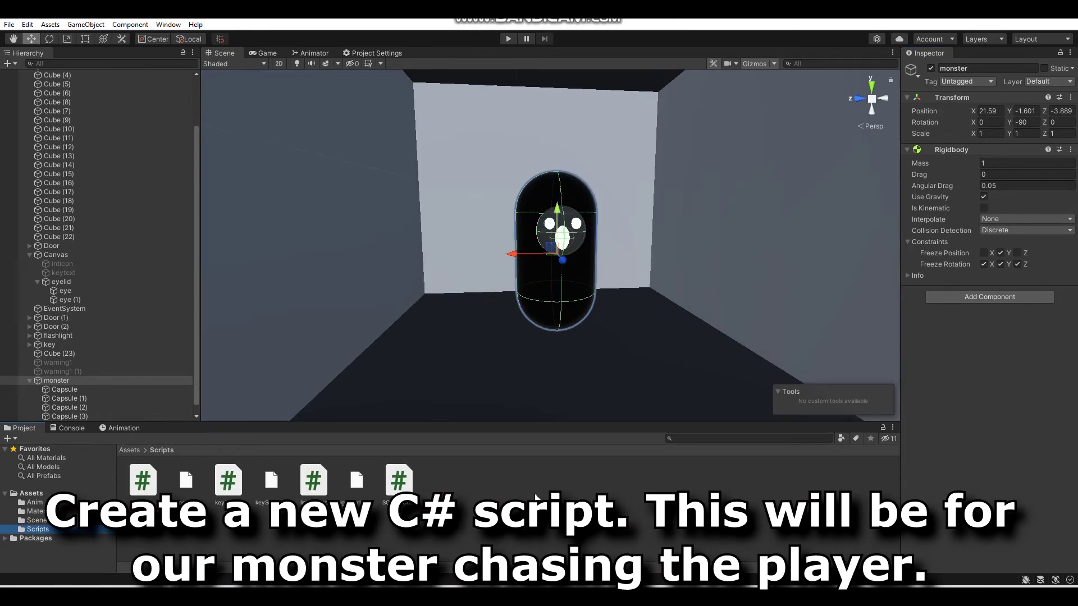
Step: Create a C# script named monsterChase in the Assets/Scripts folder
click(528, 488)
right_click(498, 478)
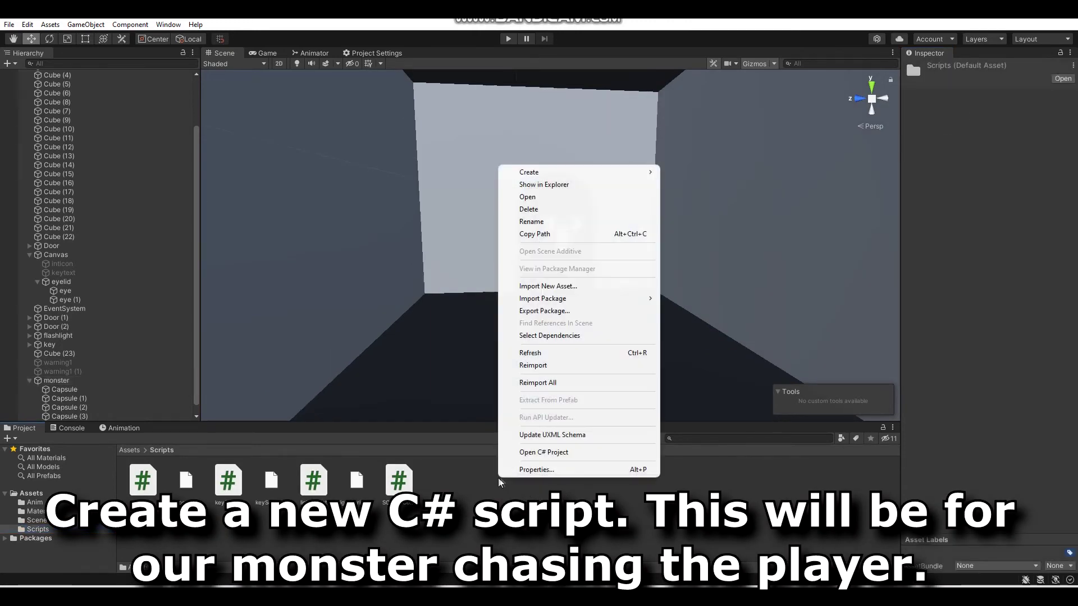
mouse_move(609, 171)
click(715, 164)
text(monster)
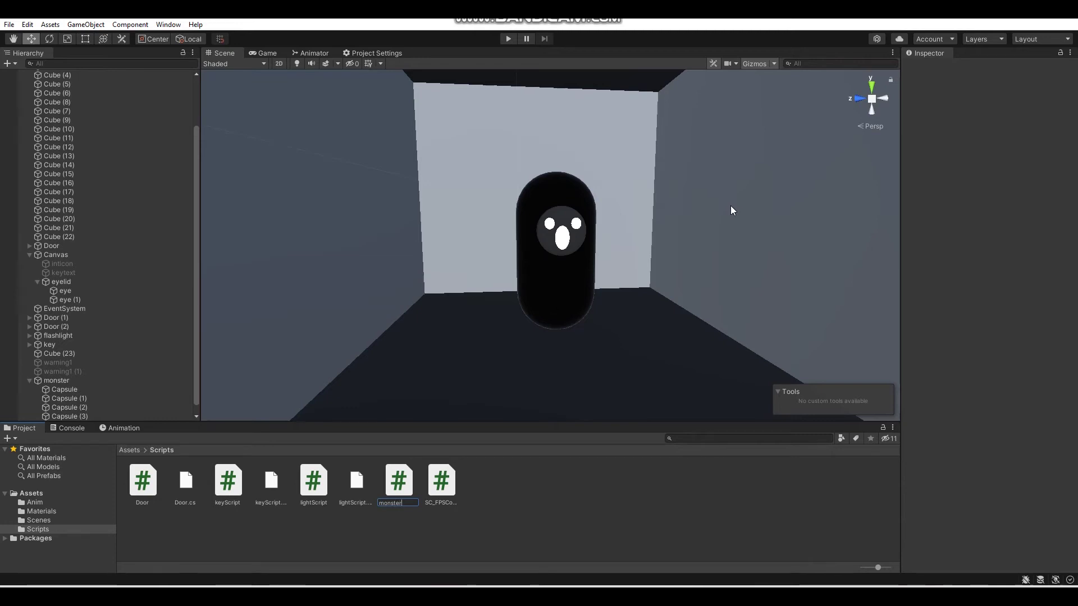
text(Chase)
key(Return)
key(Return)
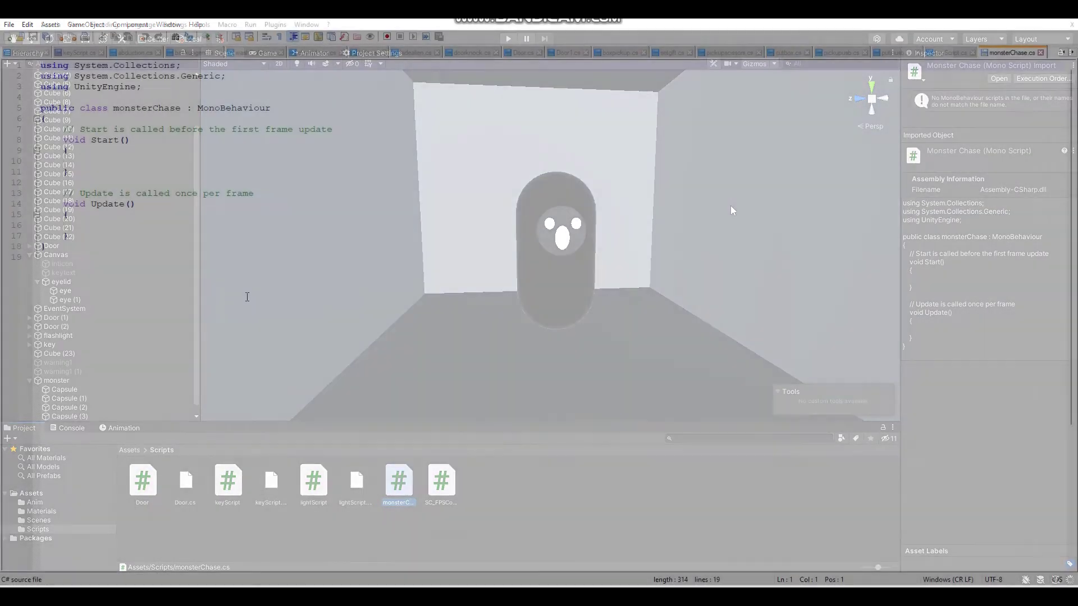
Step: Replace the Start/Update stubs with public Rigidbody monsRigid, Transform monsTrans, playTrans and int monSpeed
drag(50, 248, 62, 131)
key(BackSpace)
text(public )
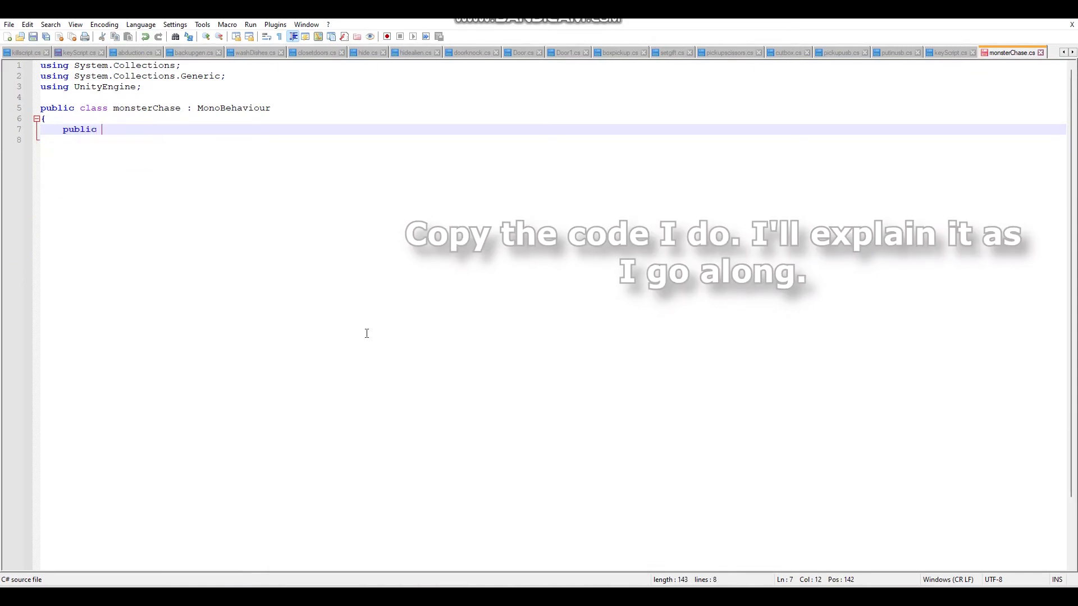
text(Rigidbod)
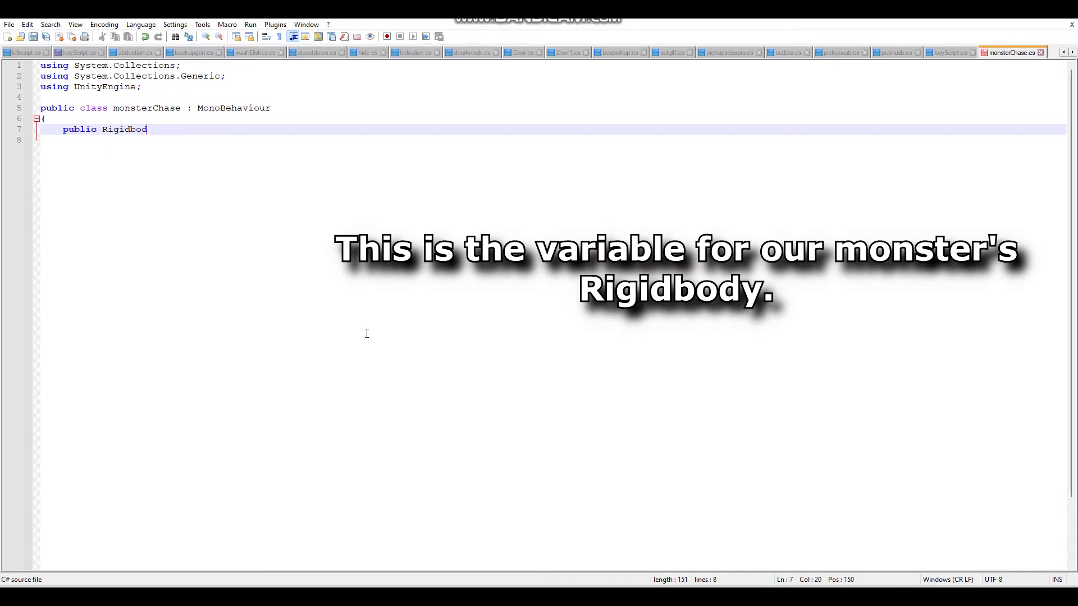
text(y monsRigid)
text(;)
key(Return)
text(public )
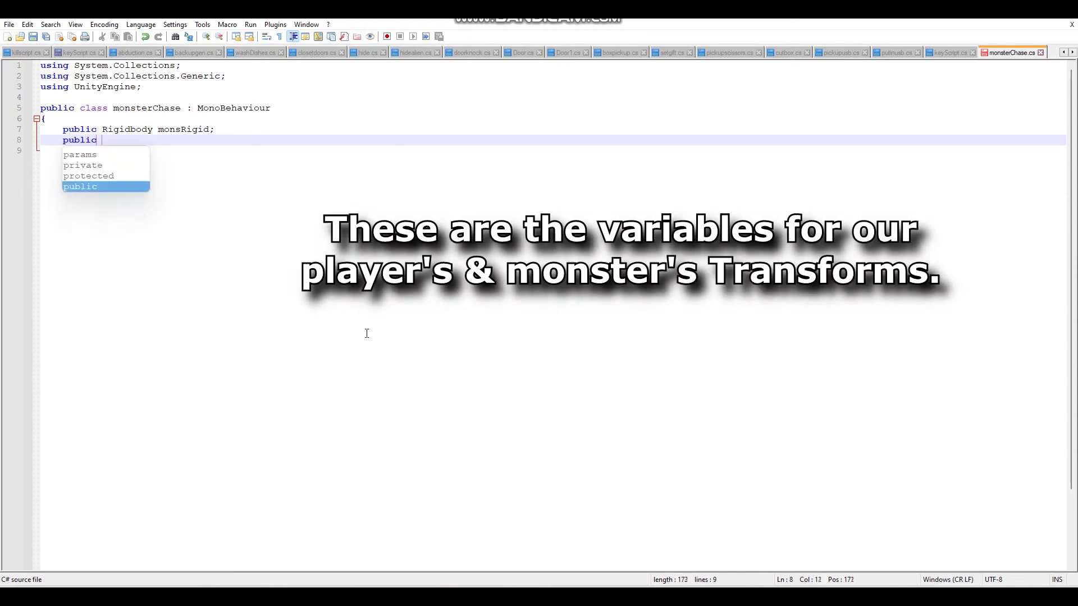
text(t)
key(BackSpace)
text(Transfor)
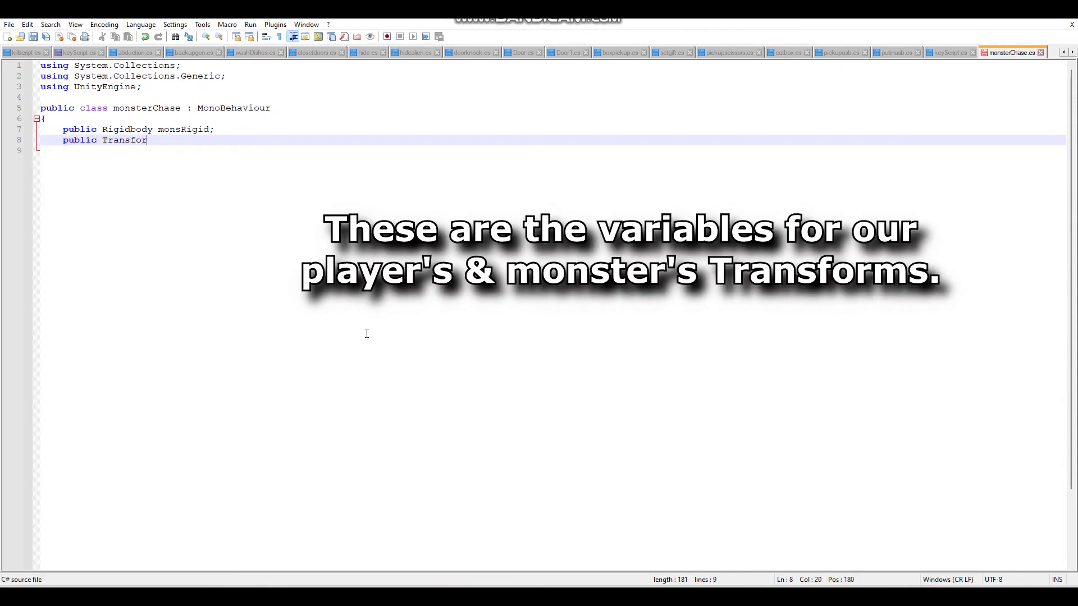
text(m mons)
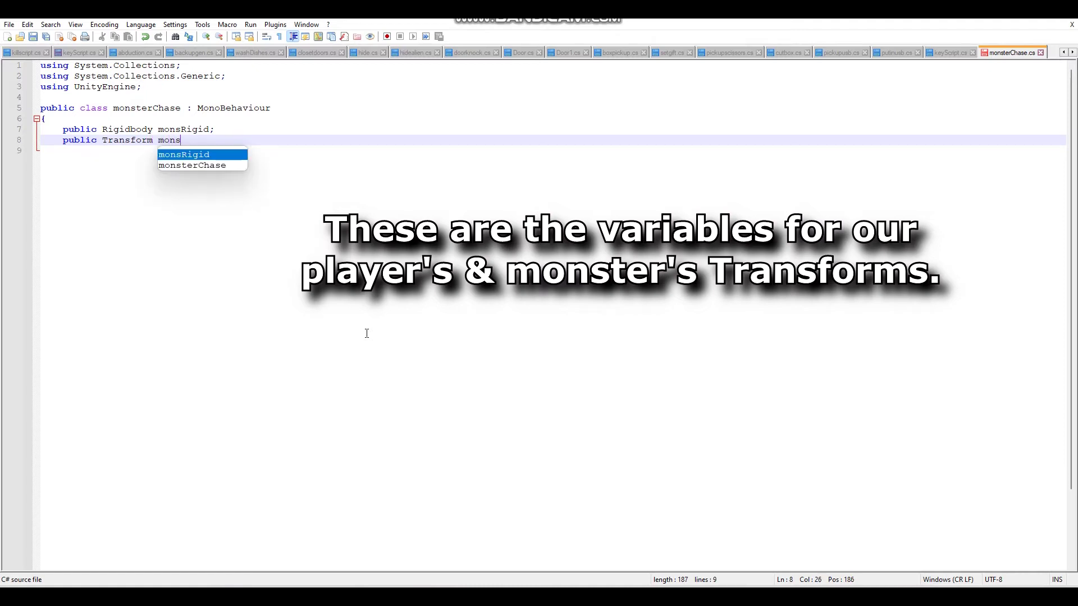
text(Trans, playTrans;)
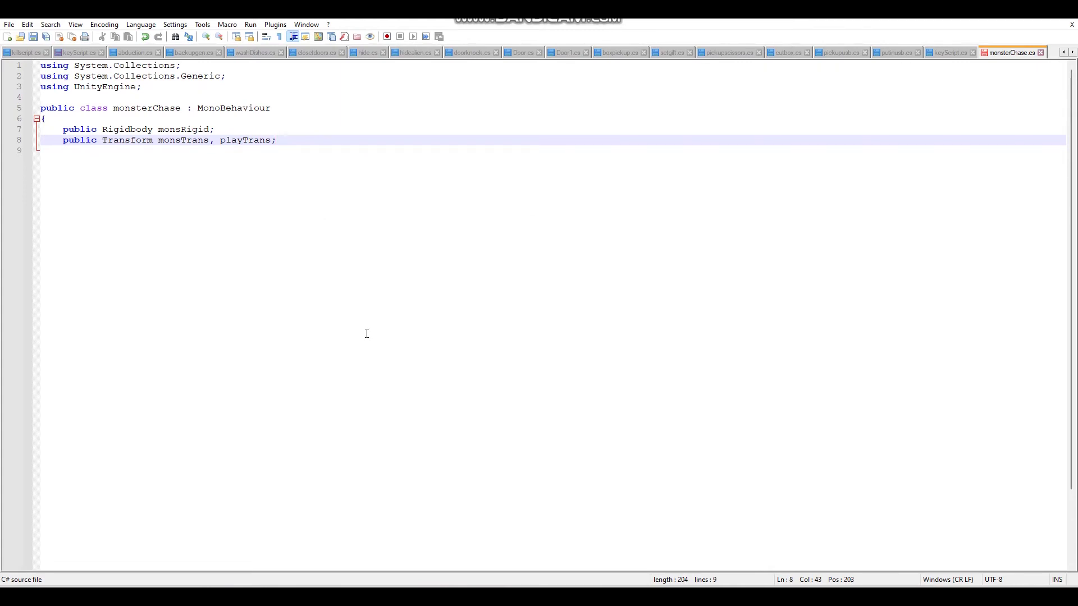
key(Return)
text(public )
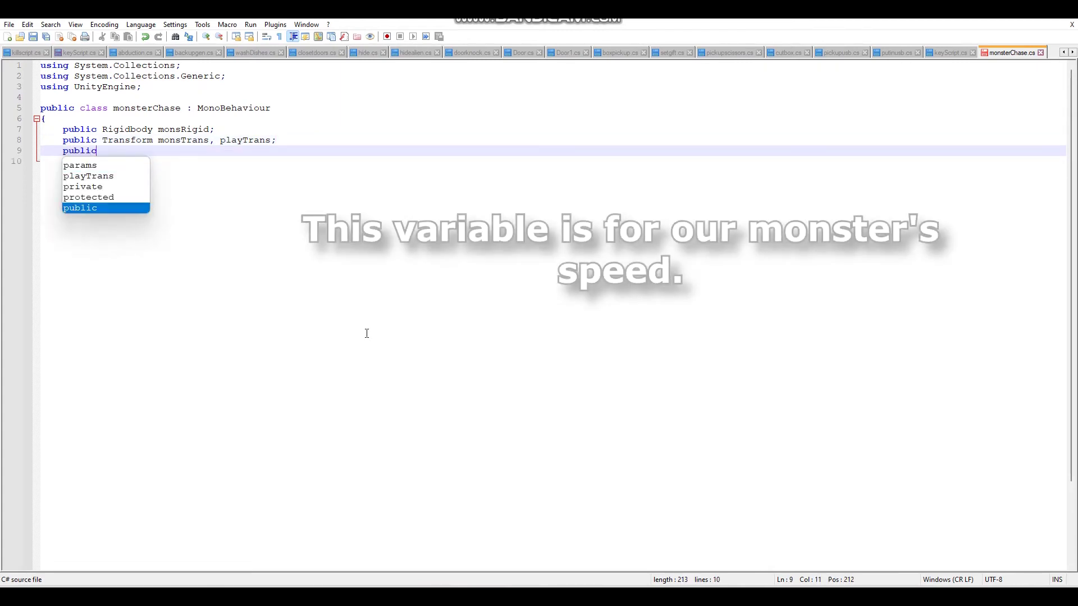
text(int mon)
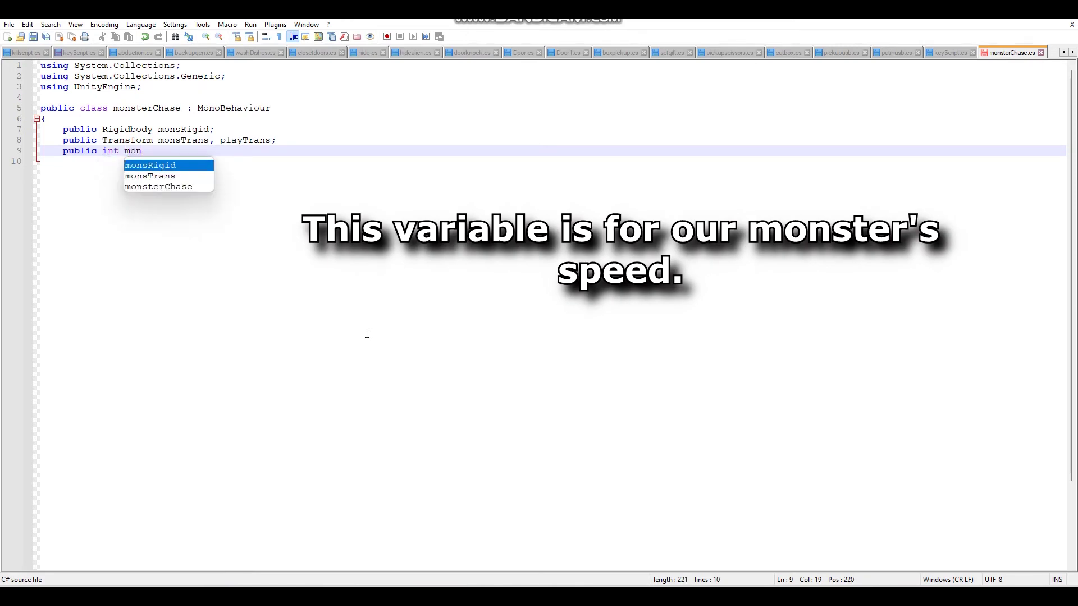
text(Speed;)
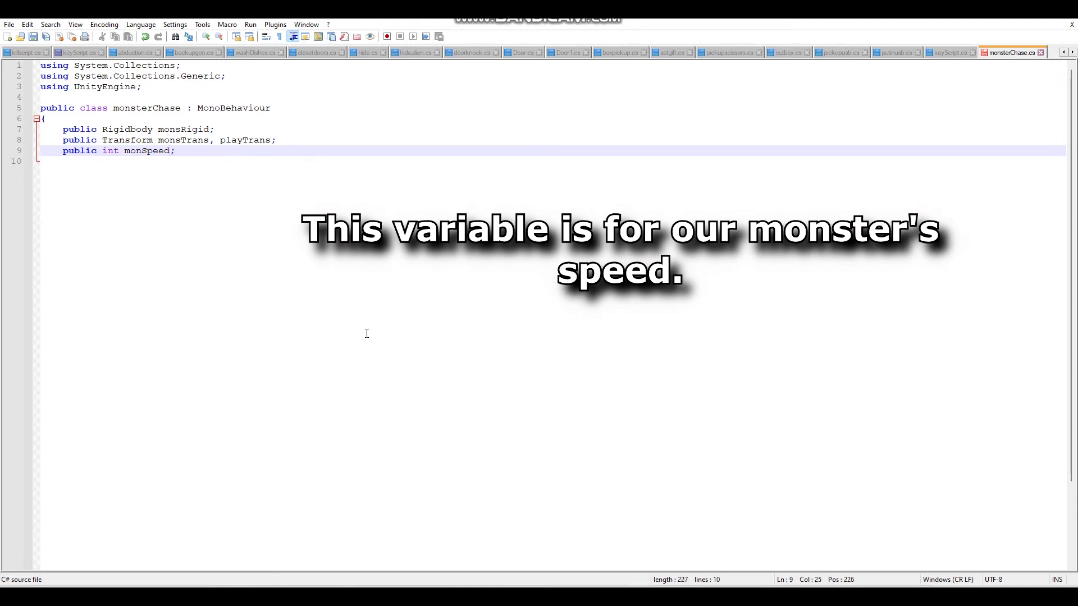
key(Return)
key(Return)
Step: Write FixedUpdate setting monsRigid.velocity to transform.forward * monSpeed * Time.deltaTime
text(void Fi)
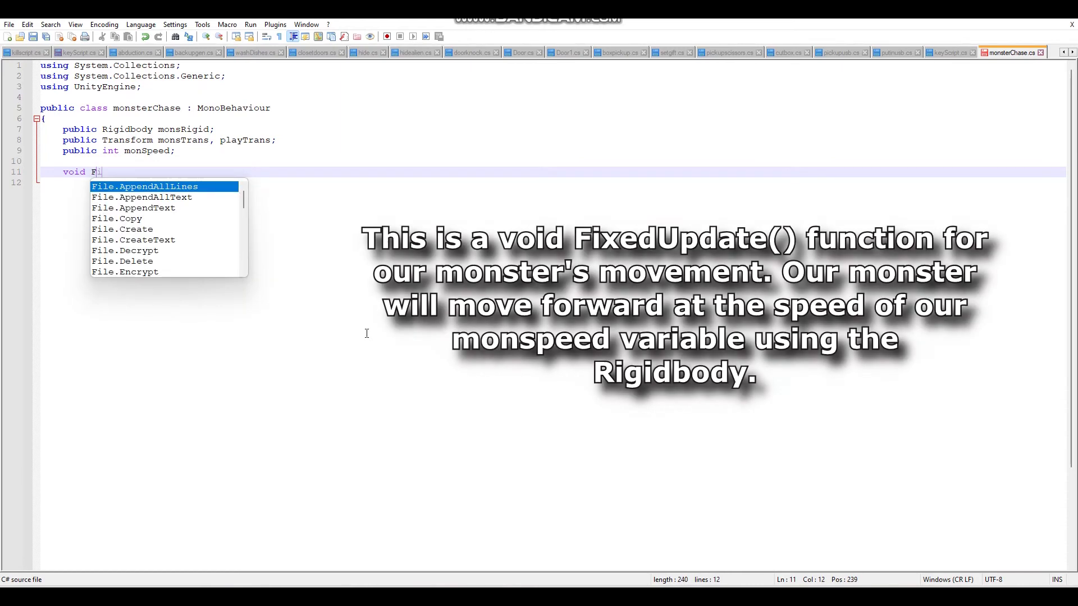
text(xedUpdate())
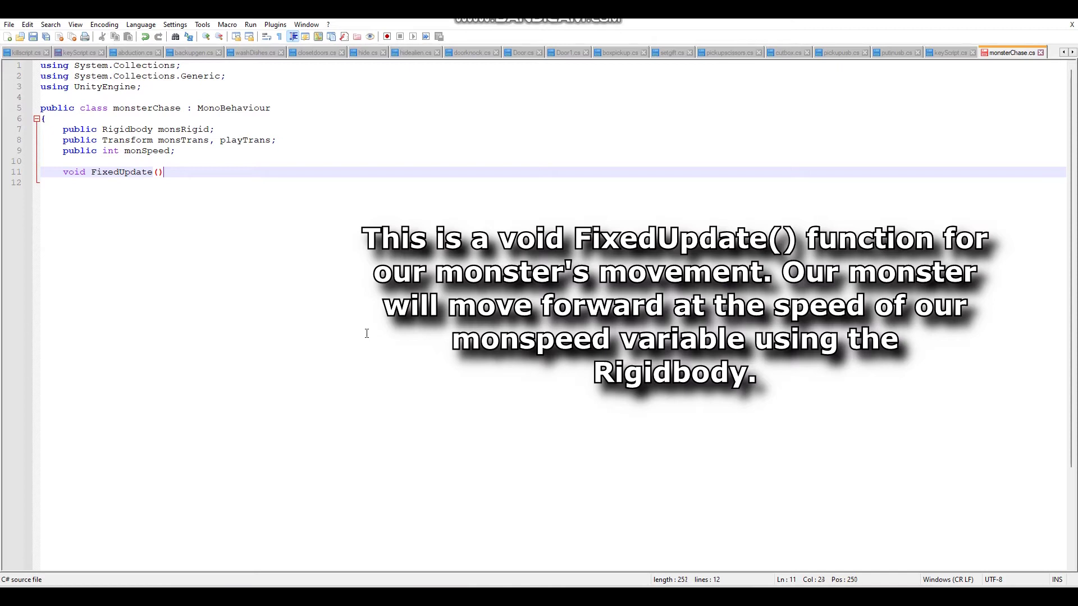
text({)
key(Return)
text(monsRigi)
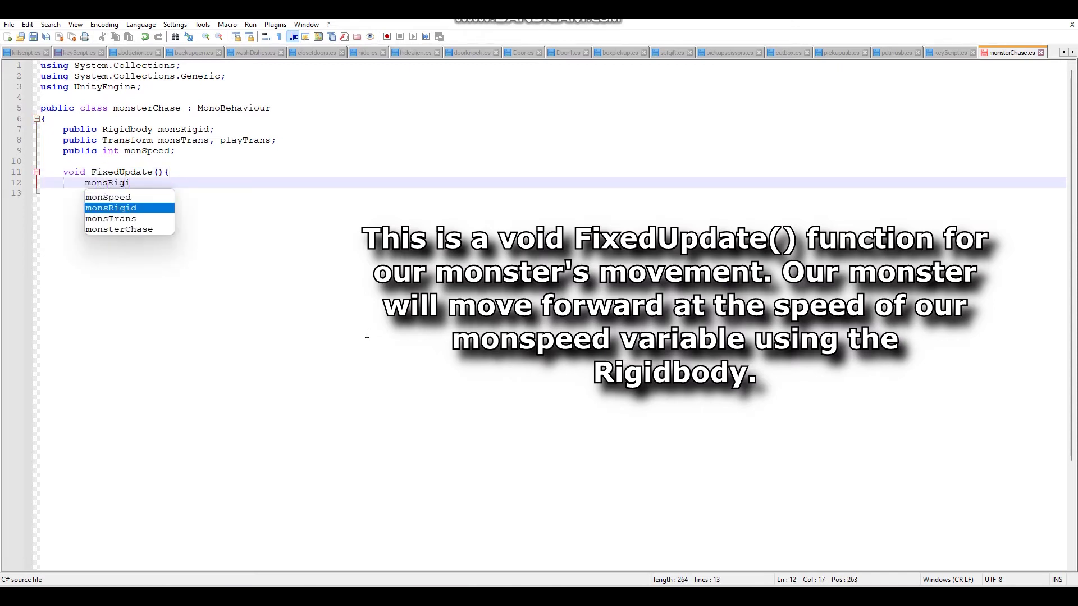
text(d.velocity = transform.forward * )
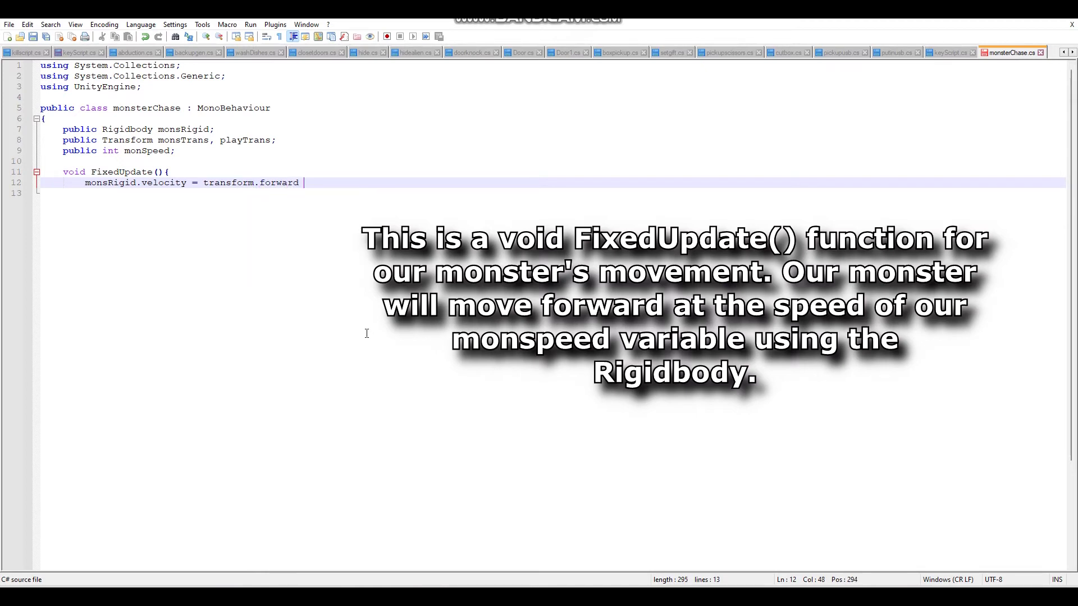
text(monSpeed * )
text(Time.deltaT)
text(ime;)
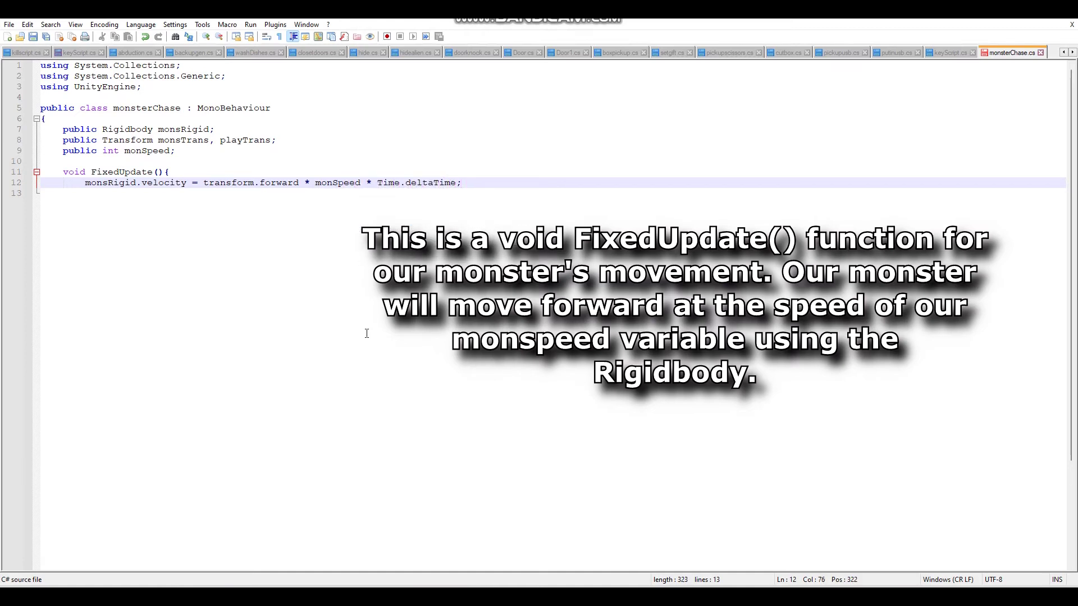
key(Return)
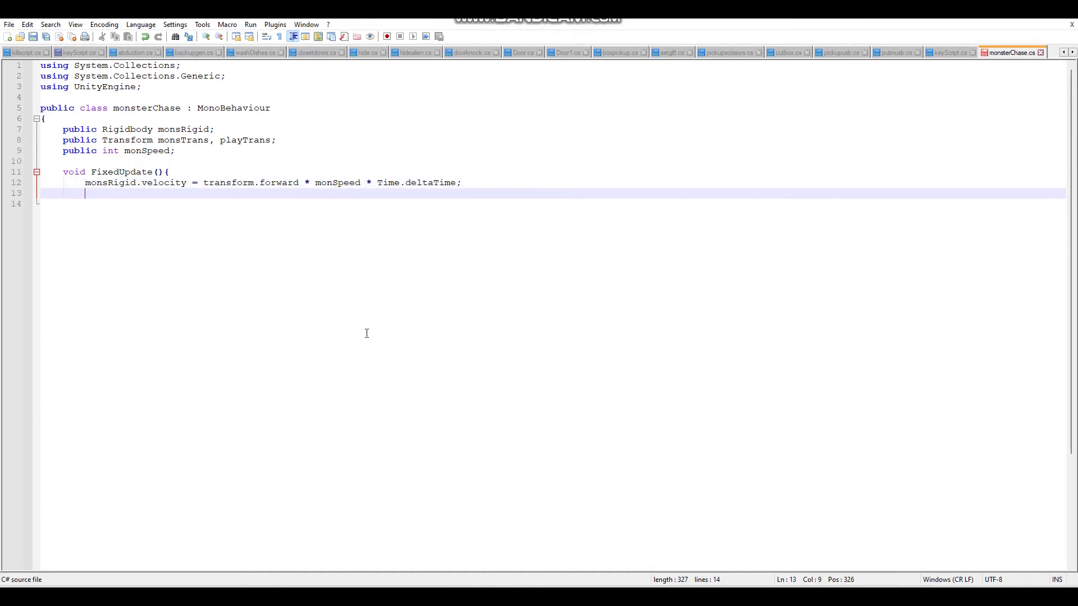
text(})
Step: Add an Update method making monsTrans look at playTrans, closing the method and class
key(Return)
text(void Update(){)
key(Return)
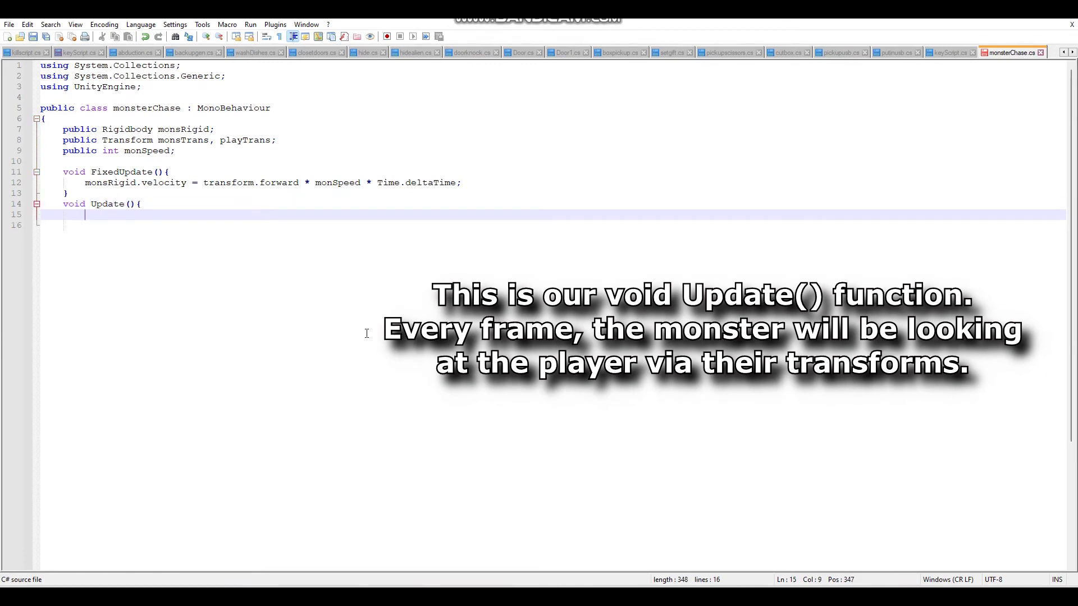
text(monsTran)
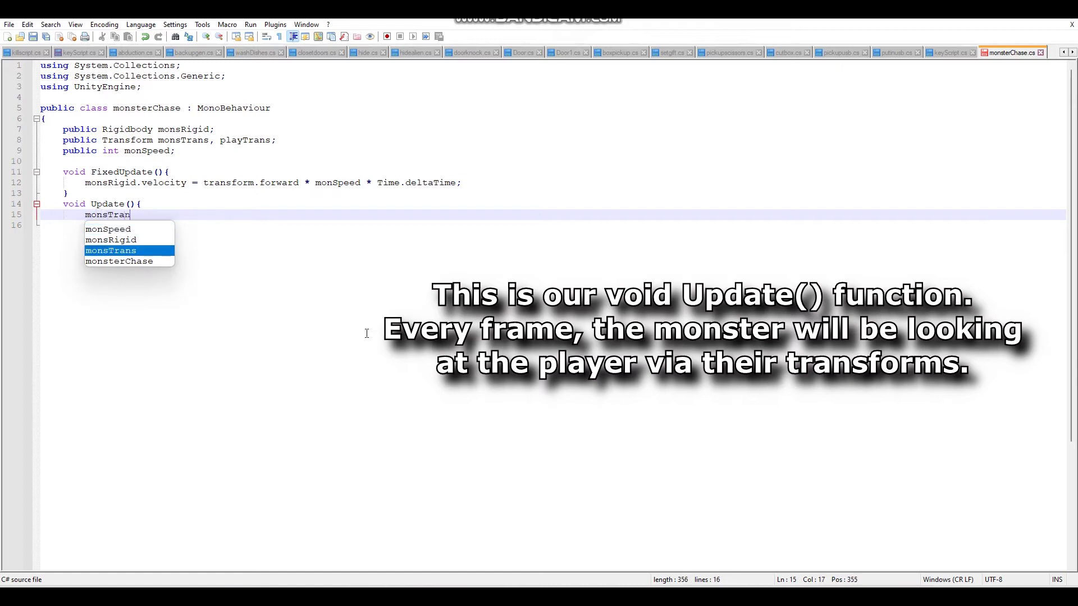
text(s.Look)
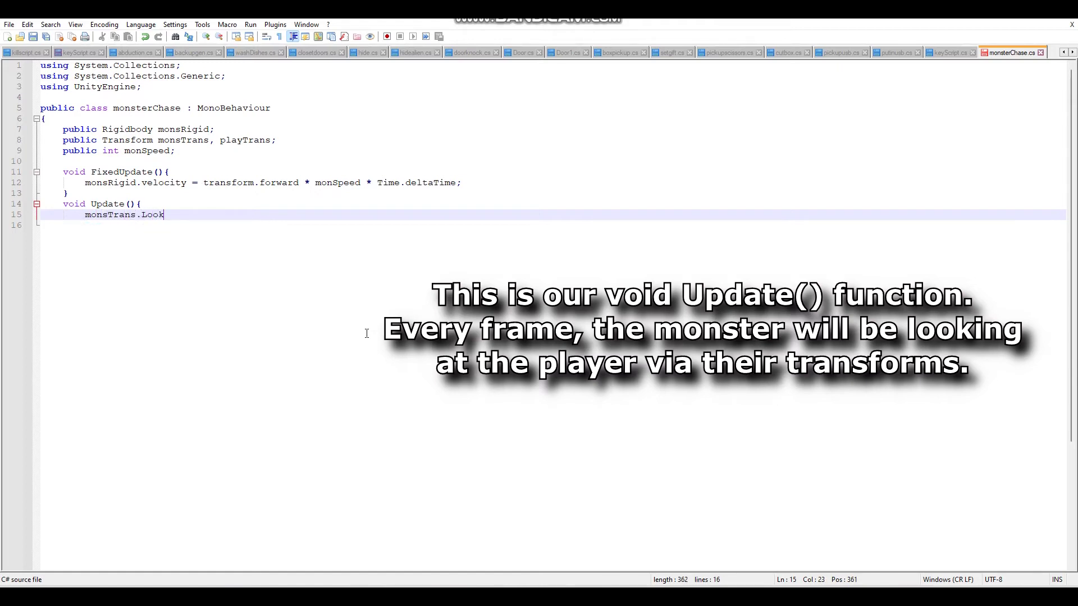
text(At()
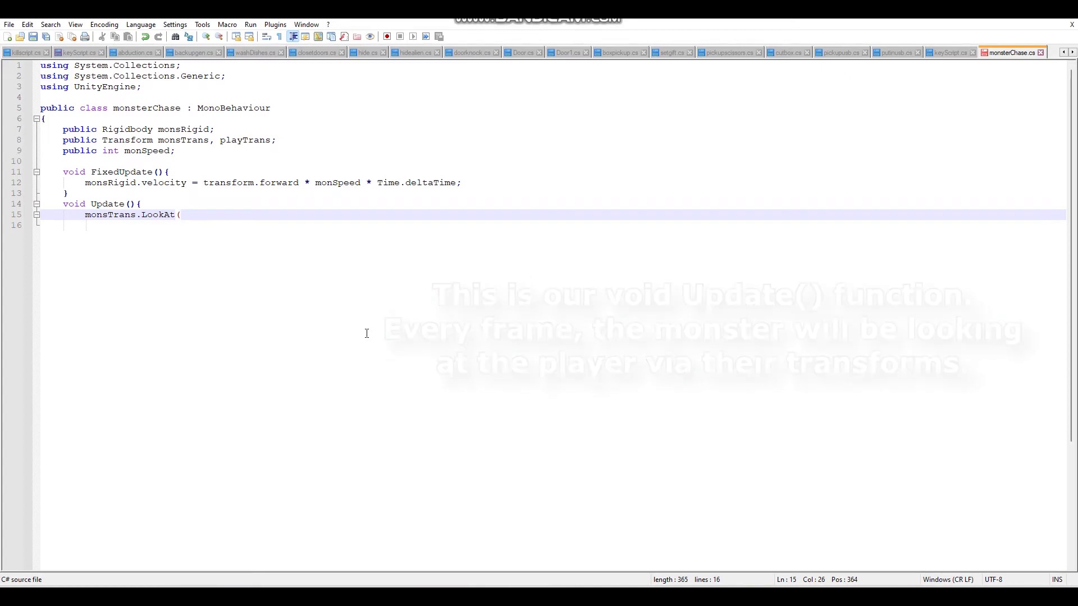
text(playTrans)
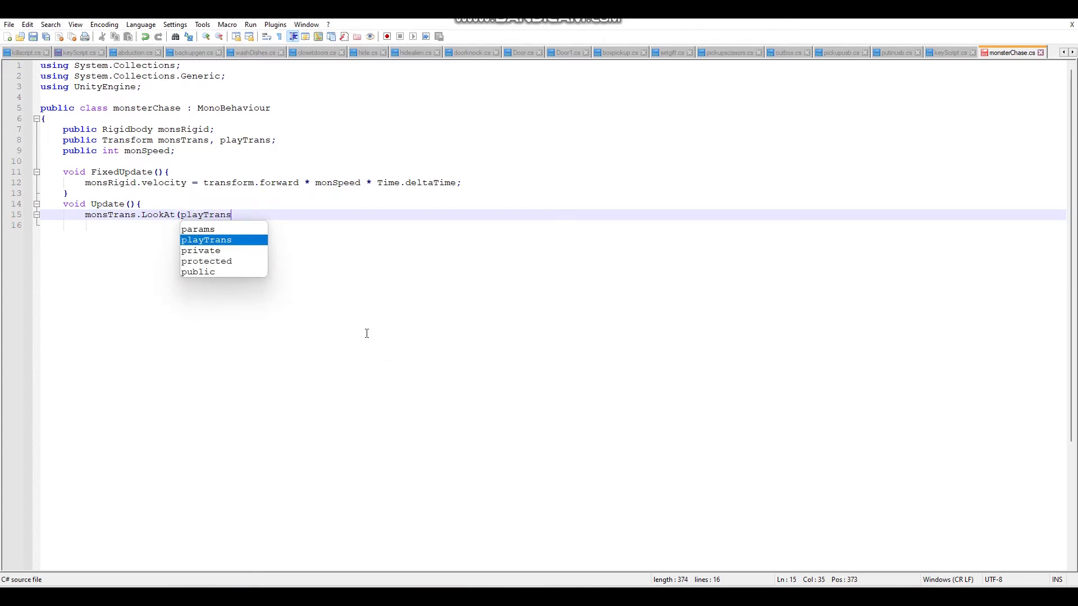
text();)
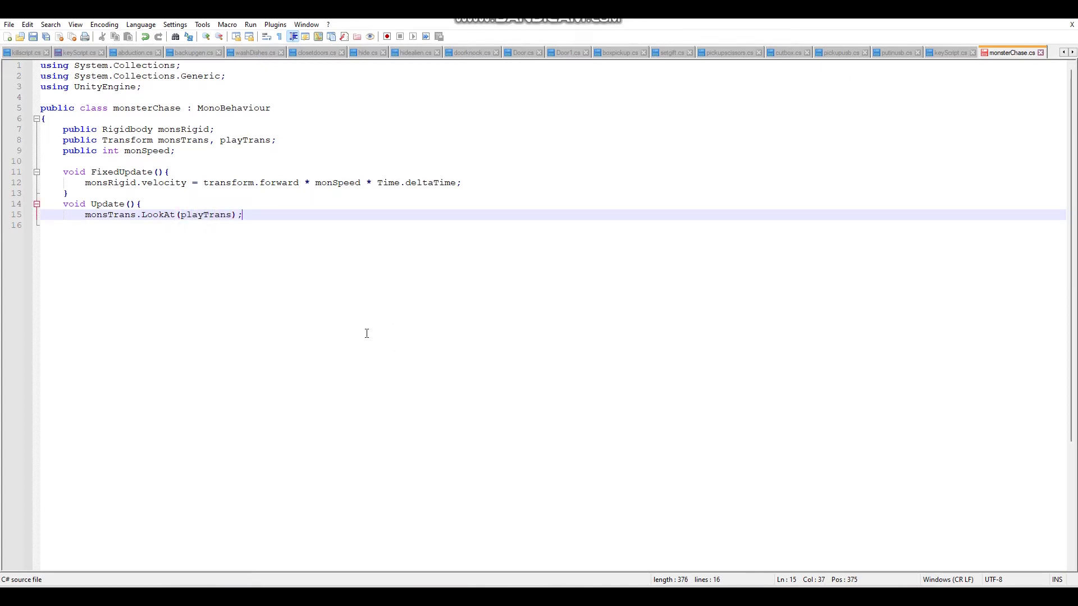
key(Return)
text(})
key(Return)
text(})
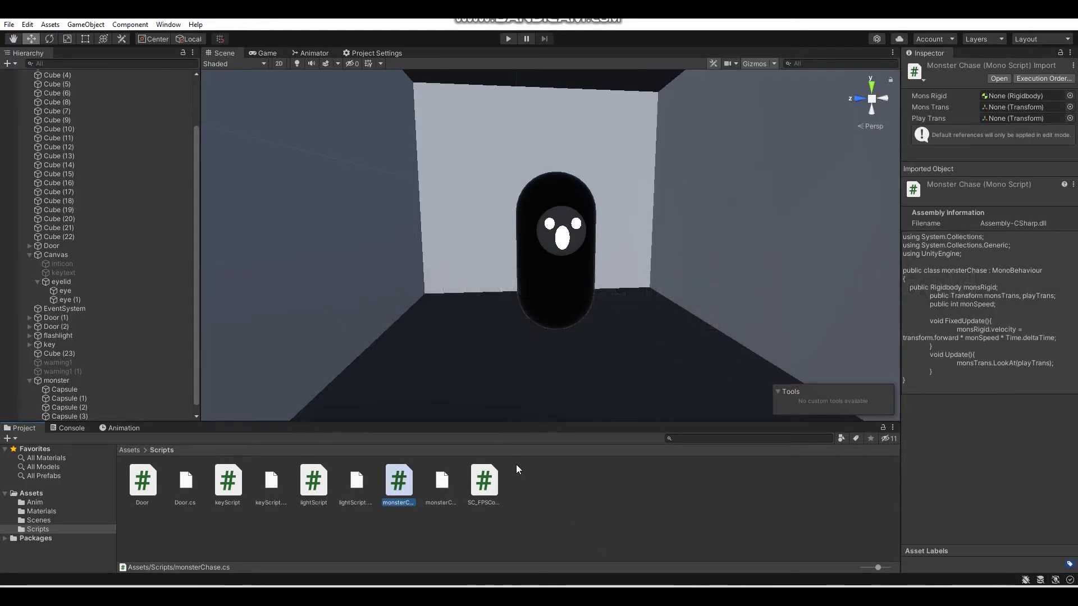
Step: Attach monsterChase to monster and link Mons Rigid, Mons Trans and Player as Play Trans
click(57, 381)
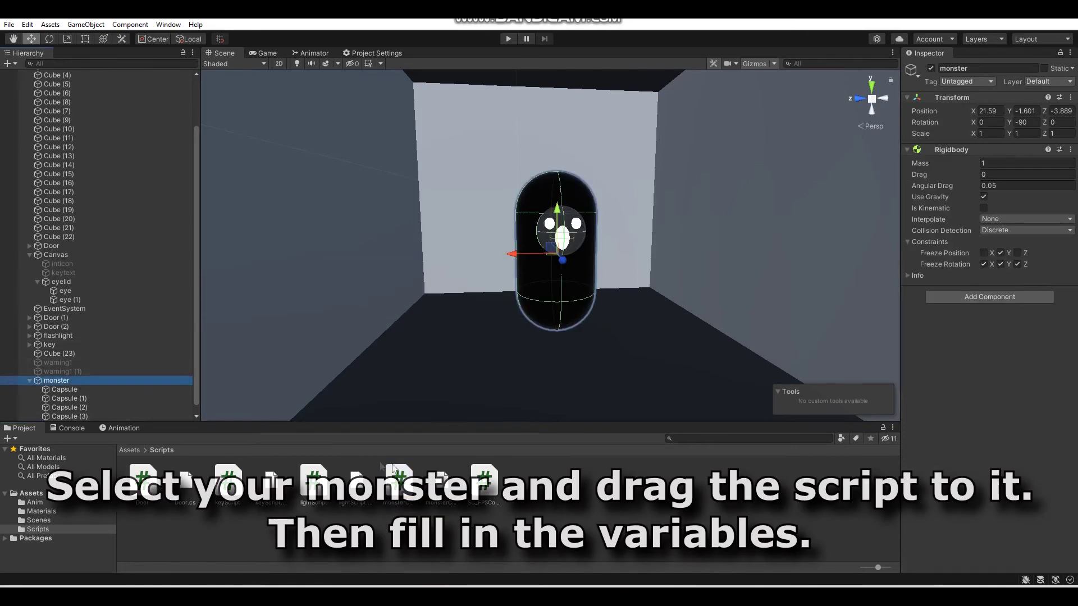
drag(392, 469, 1029, 422)
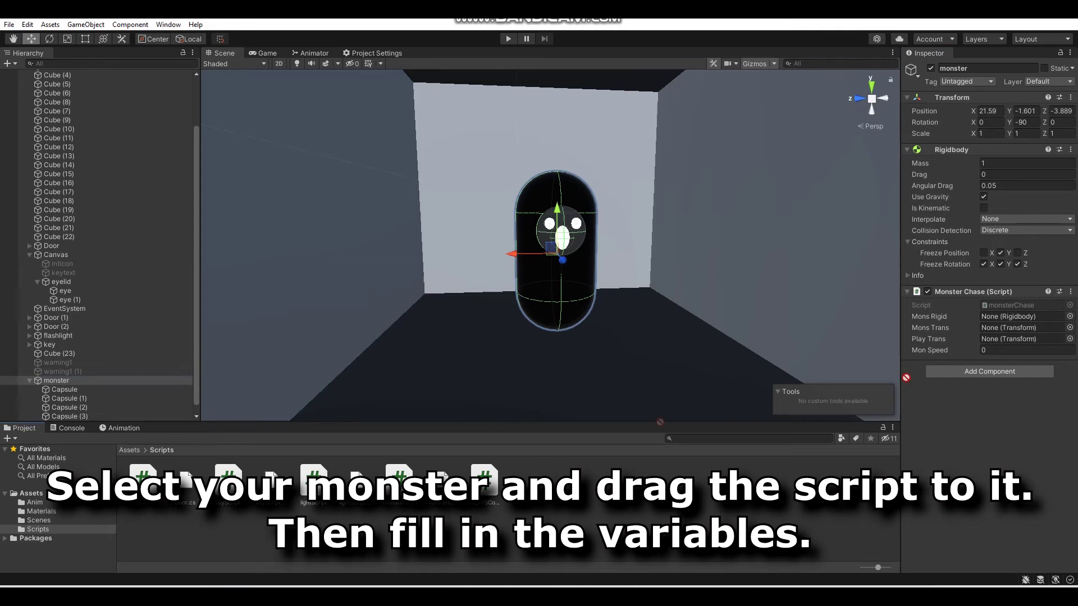
drag(907, 377, 1013, 318)
drag(86, 381, 995, 328)
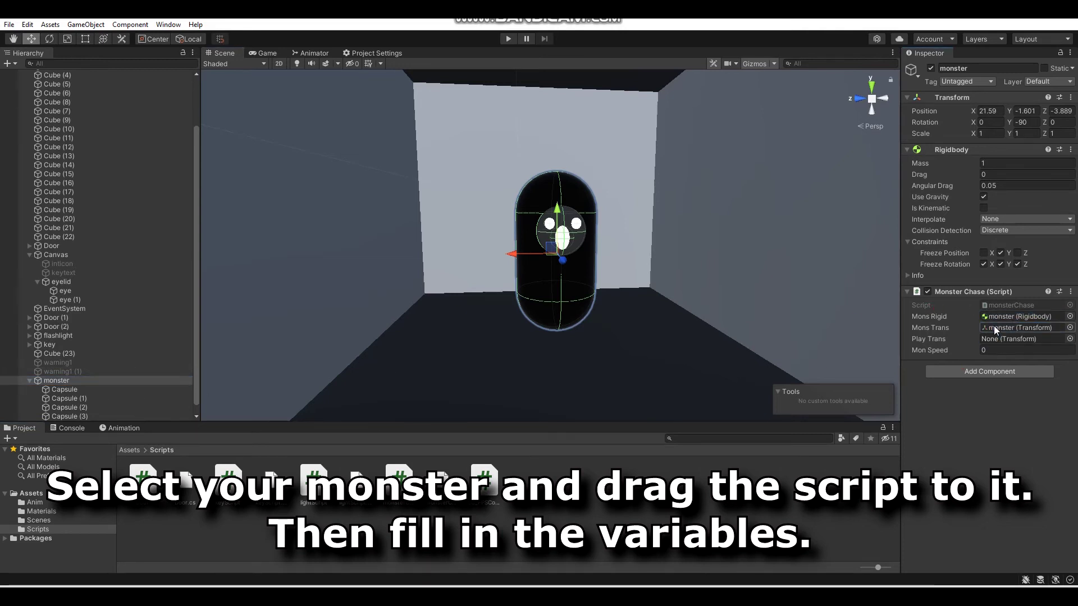
scroll(129, 328, up, 3)
drag(102, 99, 1014, 334)
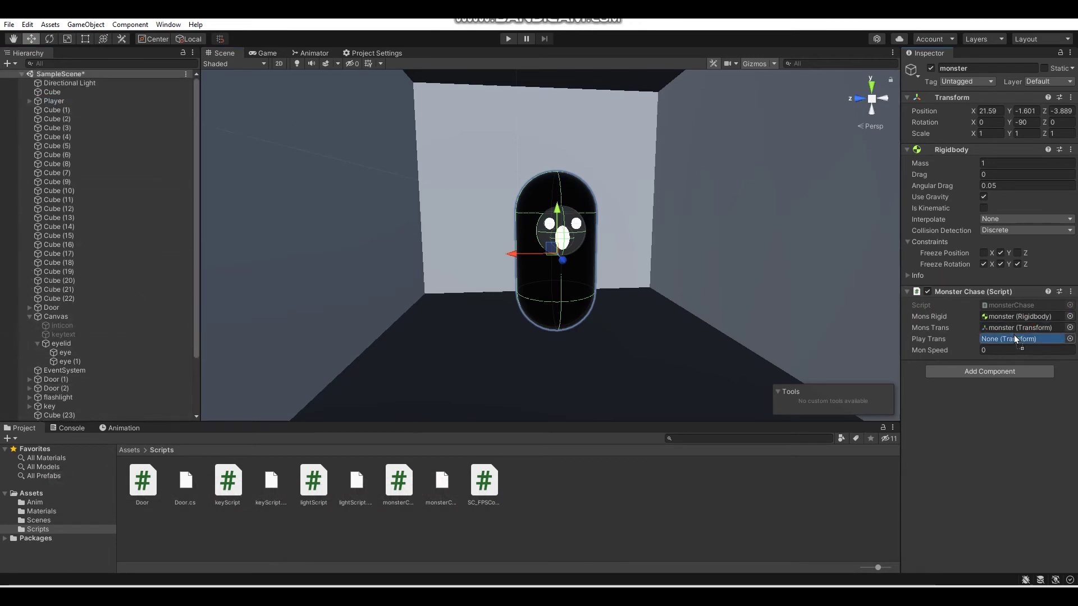
Step: Set Mon Speed to 300 and disable the monster object
click(1006, 349)
key(BackSpace)
text(300)
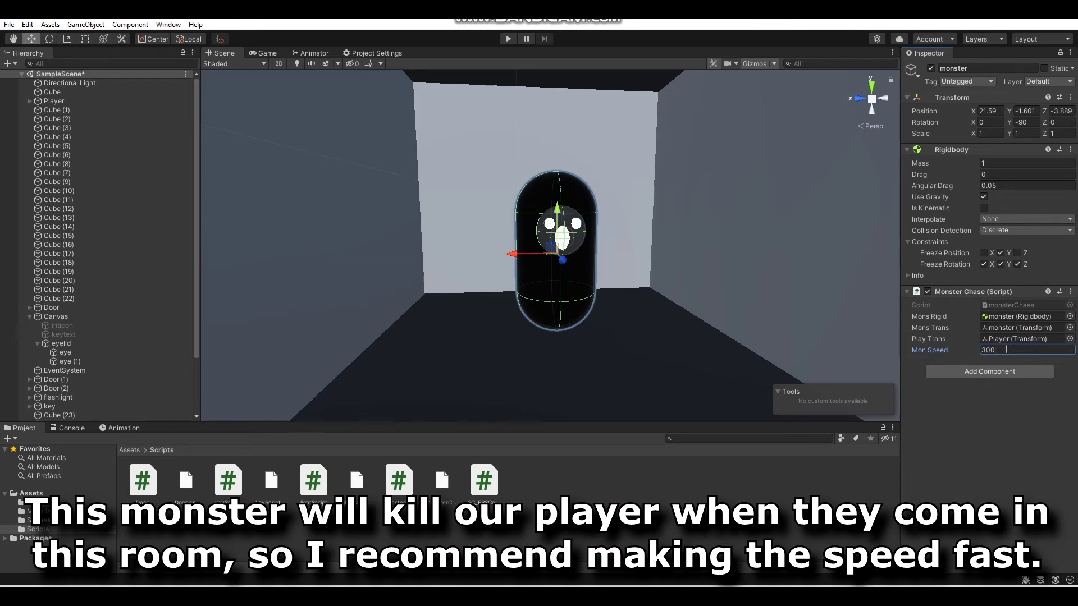
alt+drag(763, 307, 760, 300)
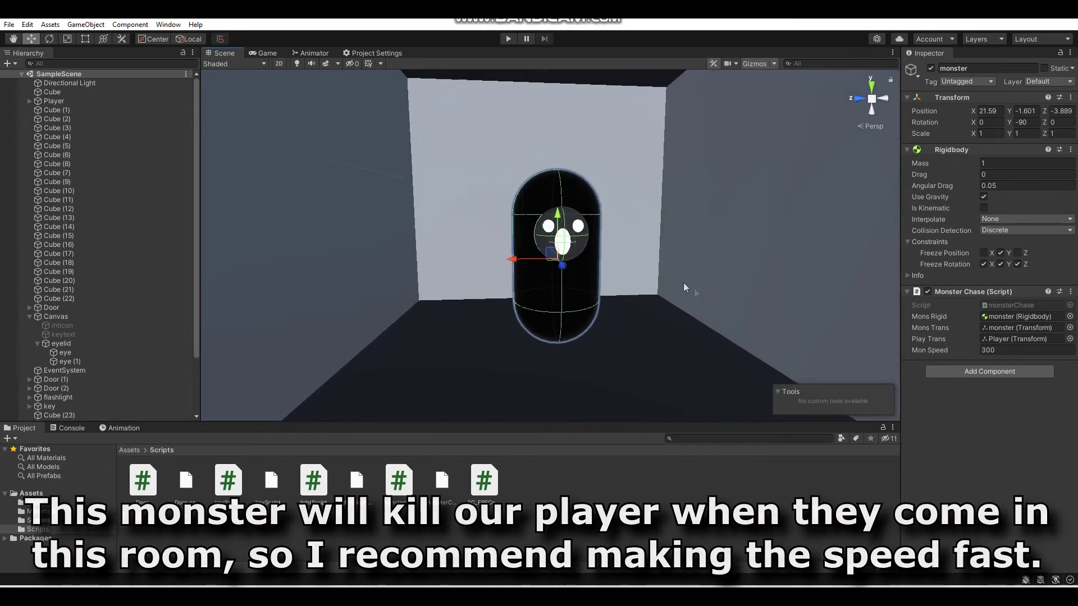
scroll(140, 223, down, 3)
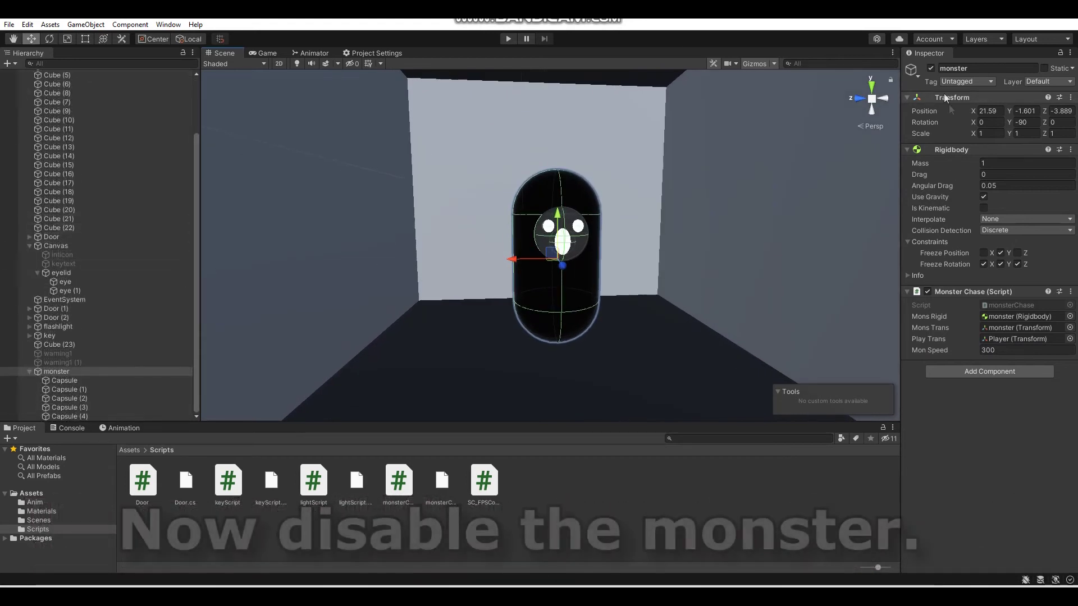
click(931, 68)
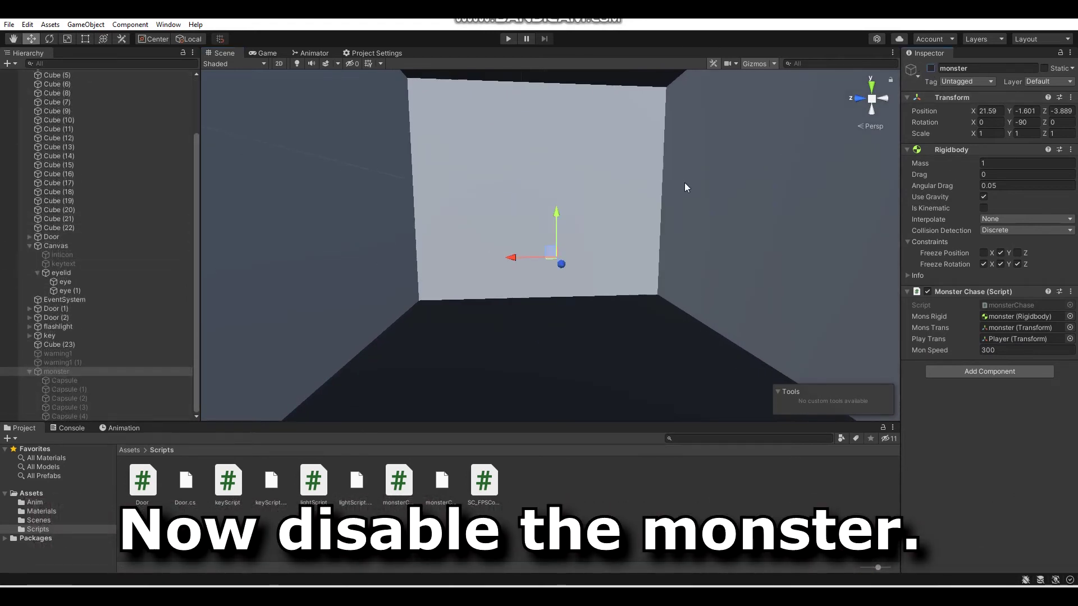
scroll(681, 185, down, 3)
middle_drag(691, 200, 215, 86)
click(85, 24)
Step: Add a cube in the hallway, turn off its Mesh Renderer and enable Is Trigger
mouse_move(137, 75)
click(247, 74)
middle_drag(571, 248, 504, 193)
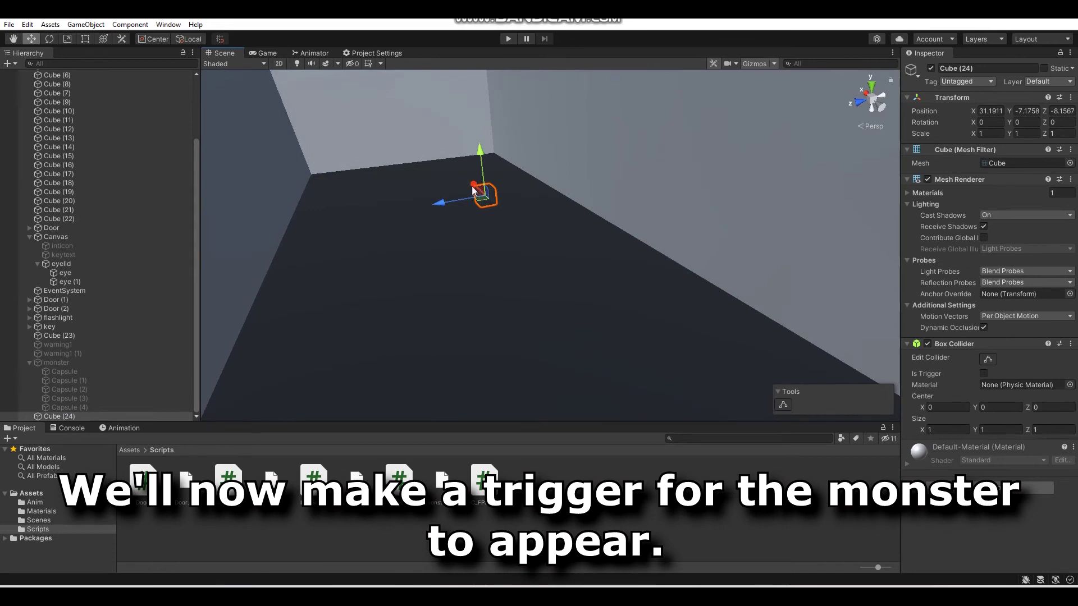
mouse_move(473, 190)
mouse_down()
mouse_move(608, 341)
mouse_move(632, 213)
mouse_move(524, 292)
mouse_move(533, 250)
mouse_up()
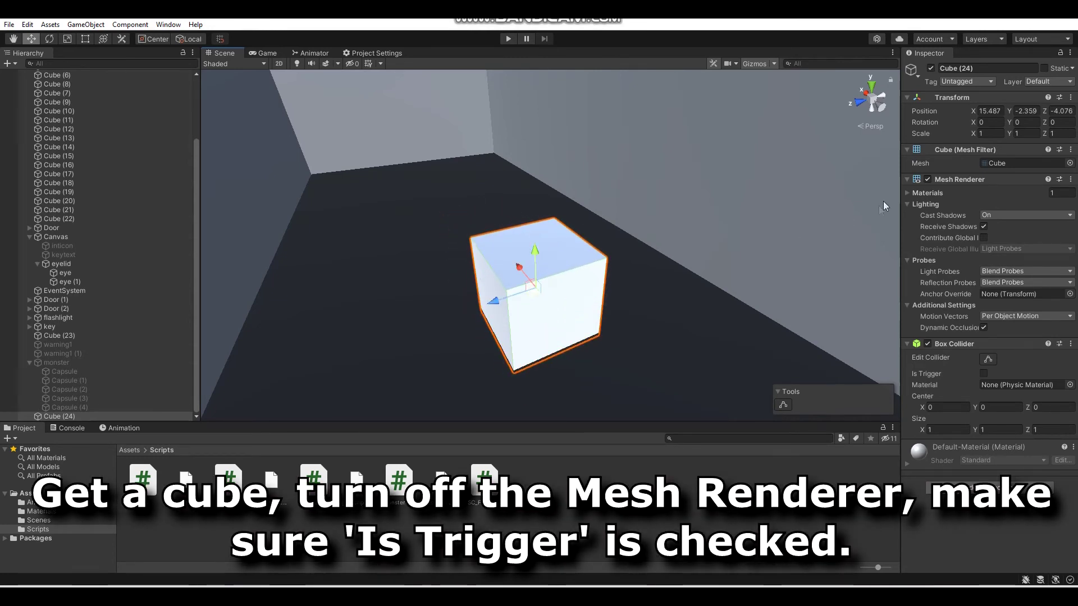
click(927, 179)
right_drag(698, 260, 500, 253)
click(983, 374)
mouse_move(499, 249)
mouse_down()
mouse_move(490, 270)
mouse_move(304, 297)
mouse_up()
Step: Stretch the trigger cube taller and longer and place it near the door
key(r)
drag(491, 256, 496, 222)
drag(450, 295, 443, 296)
key(w)
drag(464, 304, 241, 247)
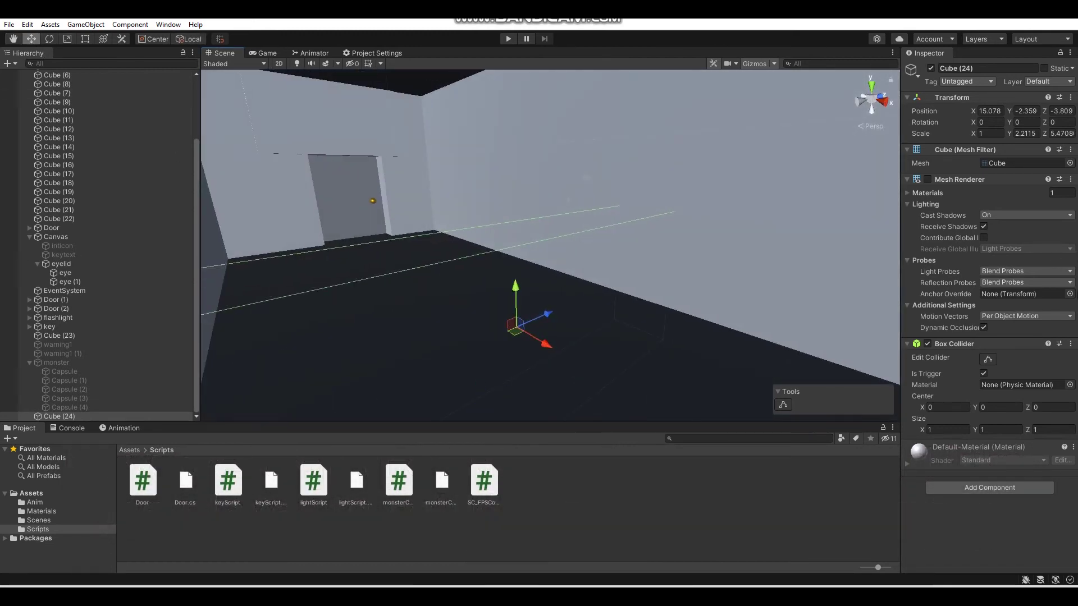
mouse_move(548, 344)
mouse_down()
mouse_move(383, 268)
mouse_move(408, 265)
mouse_up()
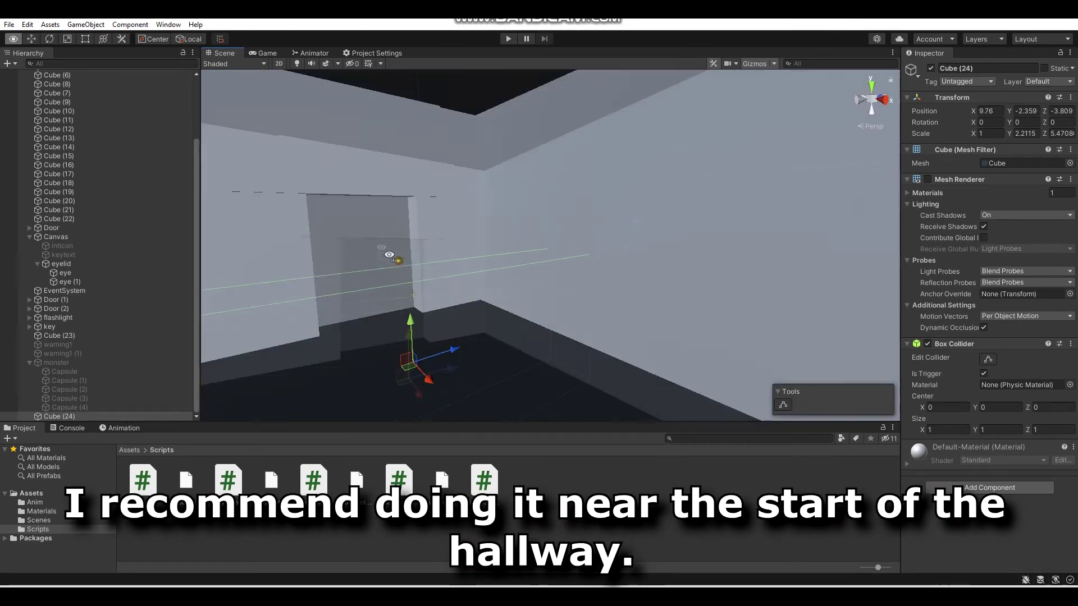
mouse_move(417, 345)
mouse_down()
mouse_move(403, 275)
mouse_move(662, 292)
mouse_move(734, 277)
mouse_move(361, 275)
mouse_move(393, 270)
mouse_up()
Step: Rename the trigger cube to 'mons trigger' in the Inspector
click(987, 68)
text(mons trigger)
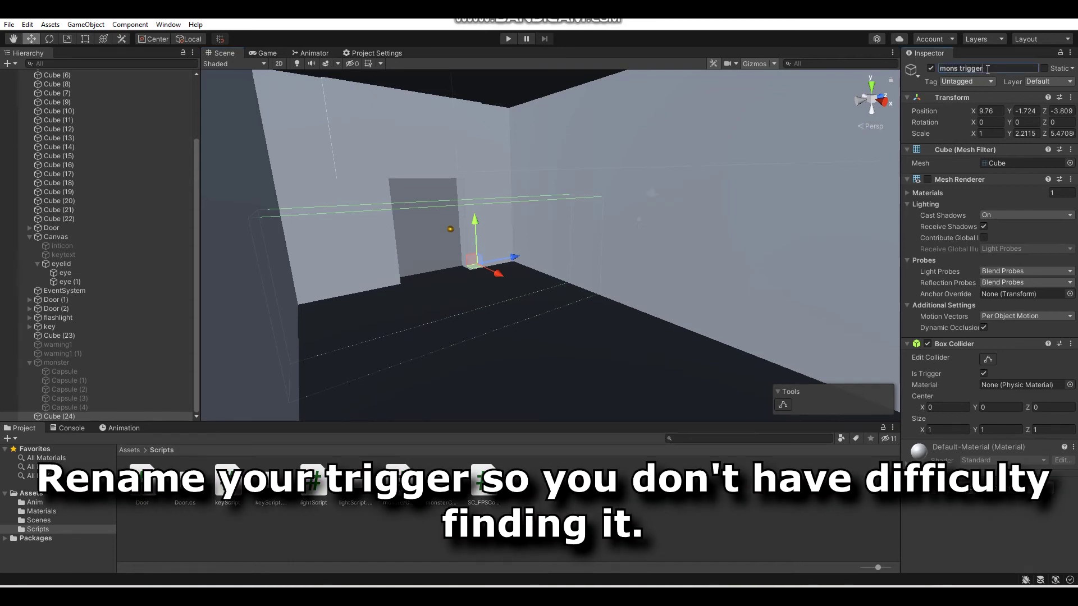
key(Return)
alt+drag(651, 179, 599, 183)
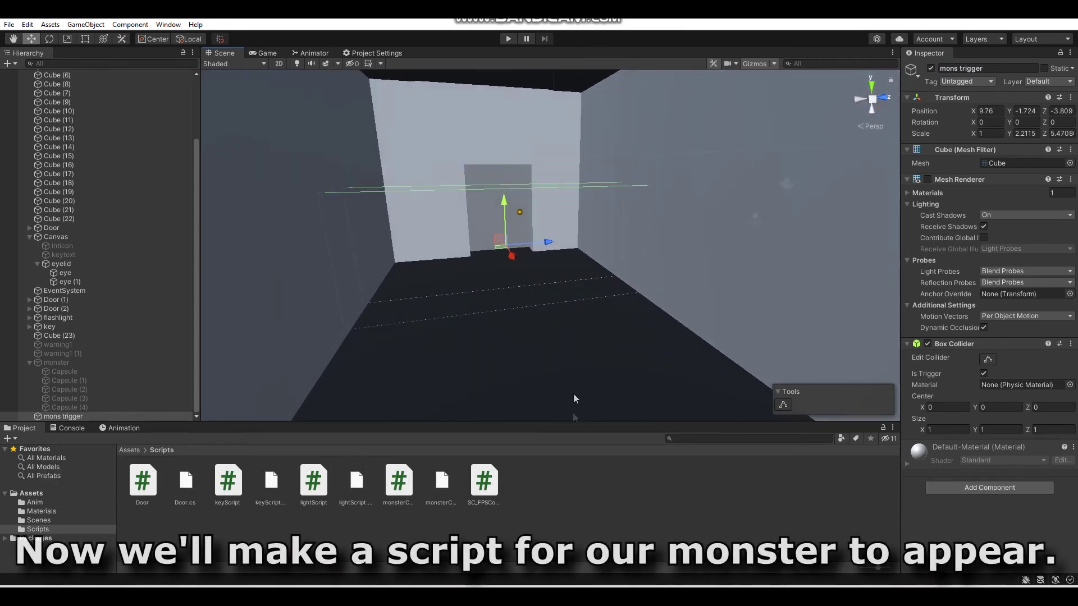
click(566, 479)
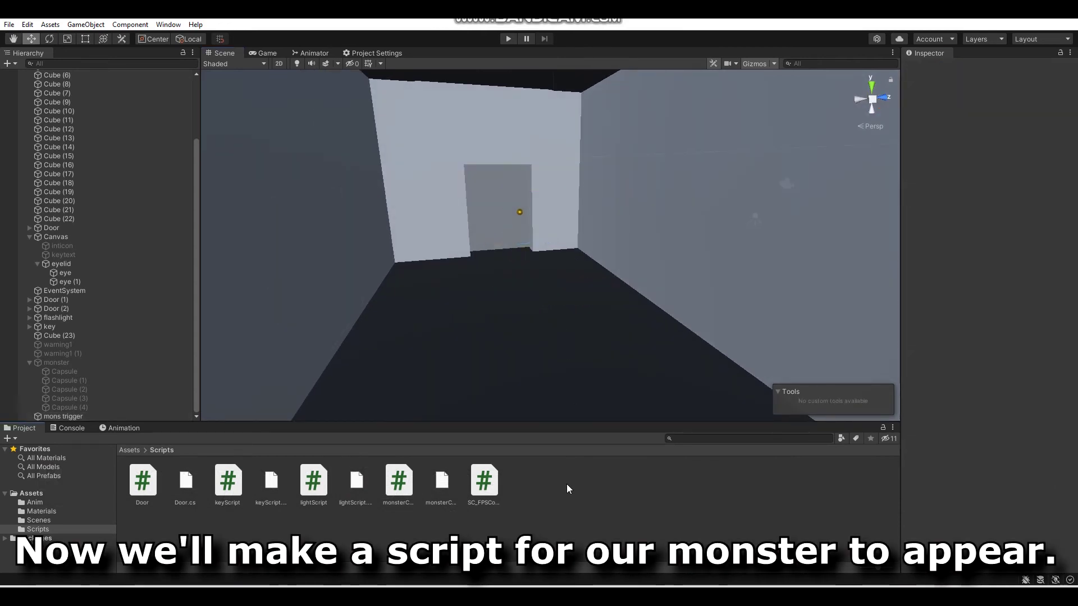
Step: Create a C# script named monsAppear in the Scripts folder
right_click(567, 484)
mouse_move(651, 178)
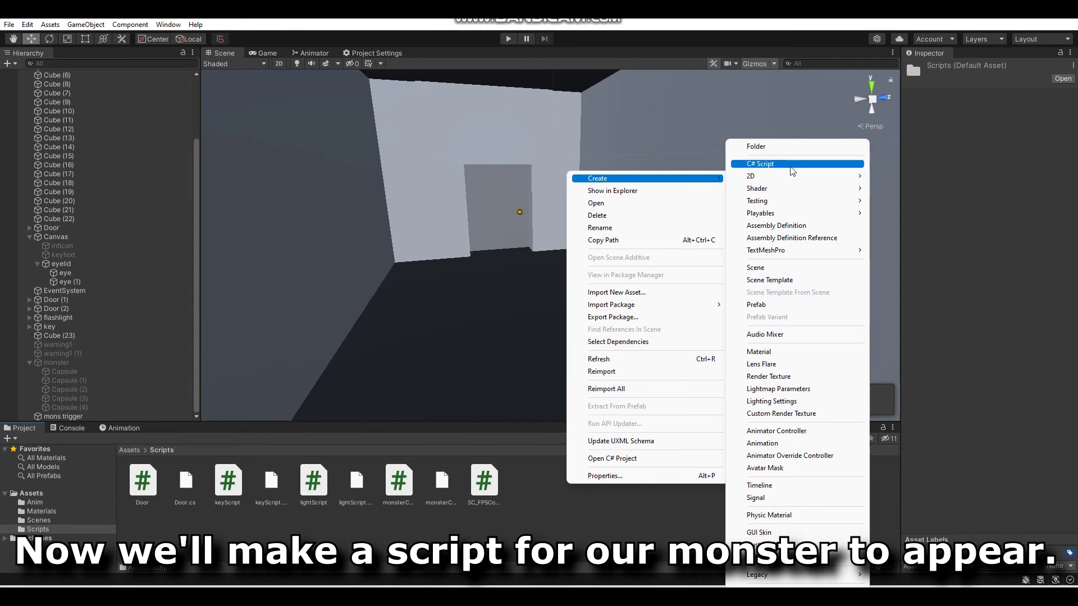
click(791, 165)
text(monsAppea)
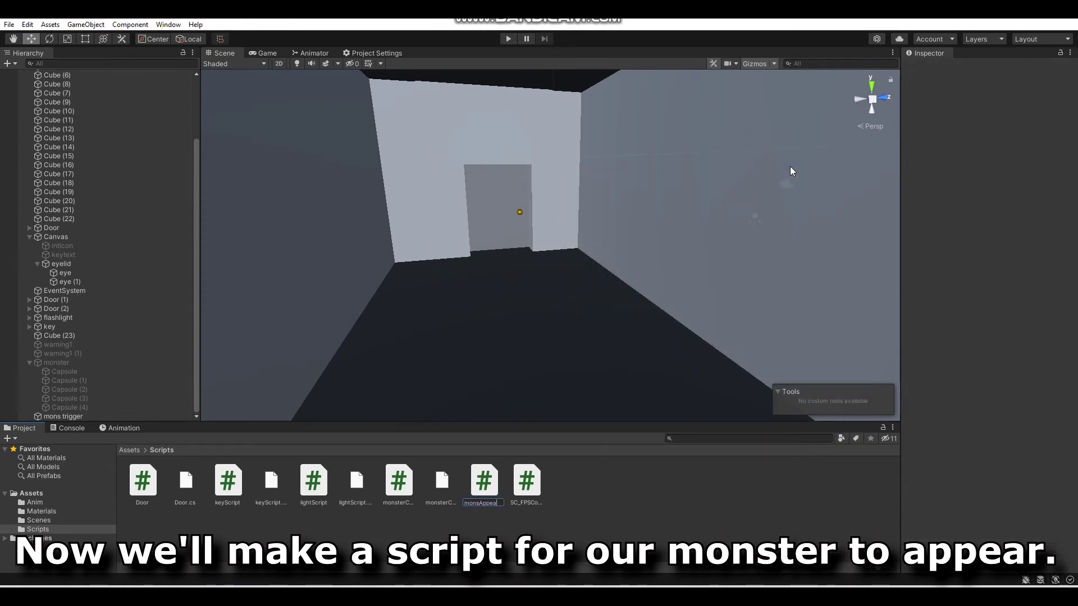
text(r)
key(Return)
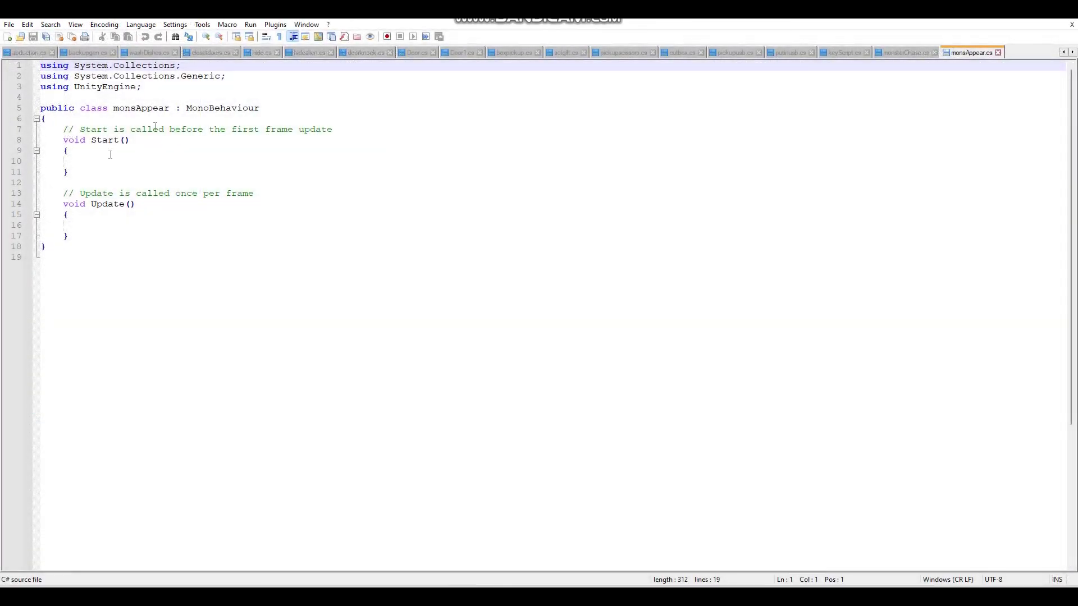
Step: Replace the default Start and Update methods with public GameObject monster and Collider fields
drag(77, 240, 64, 130)
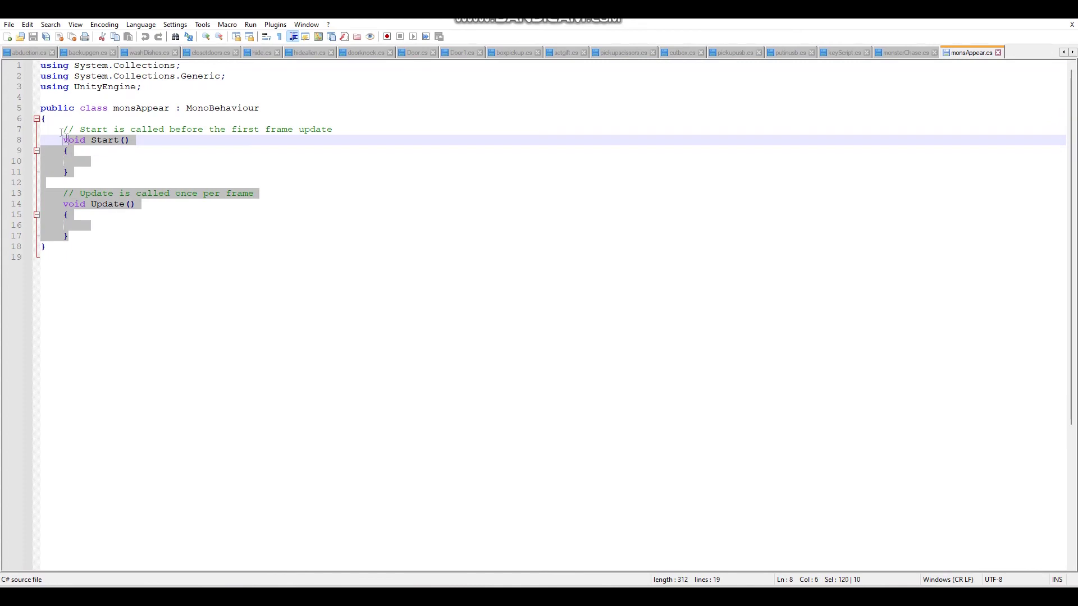
key(Delete)
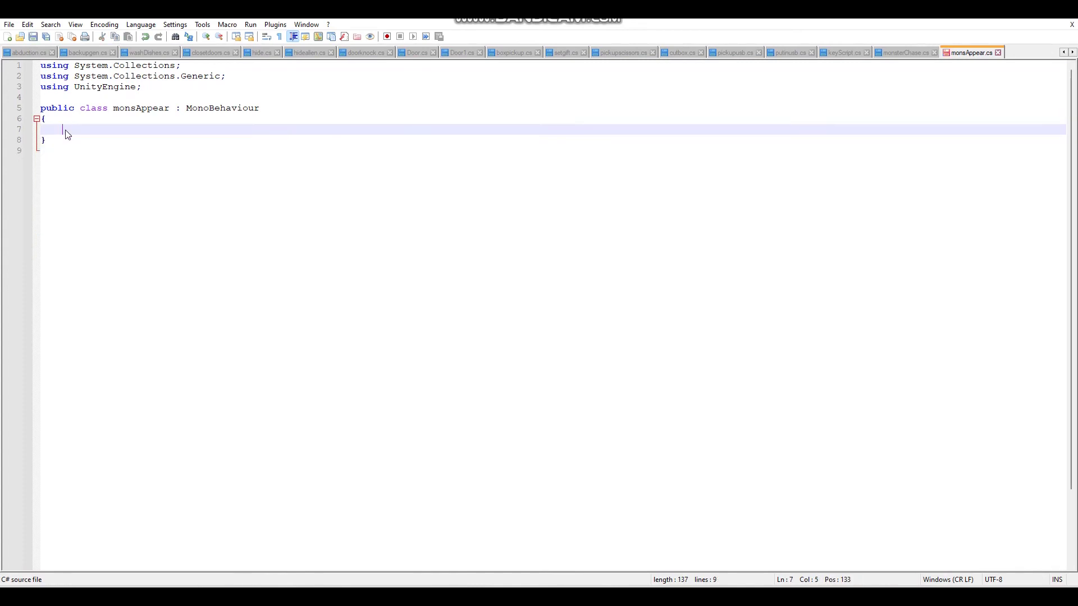
text(publi)
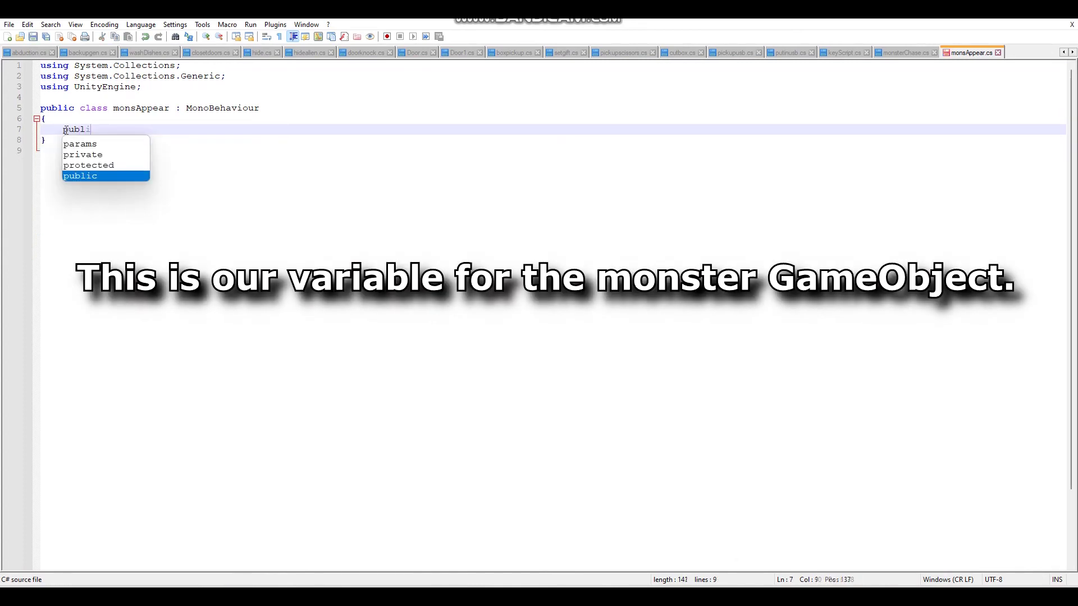
text(c GameObject )
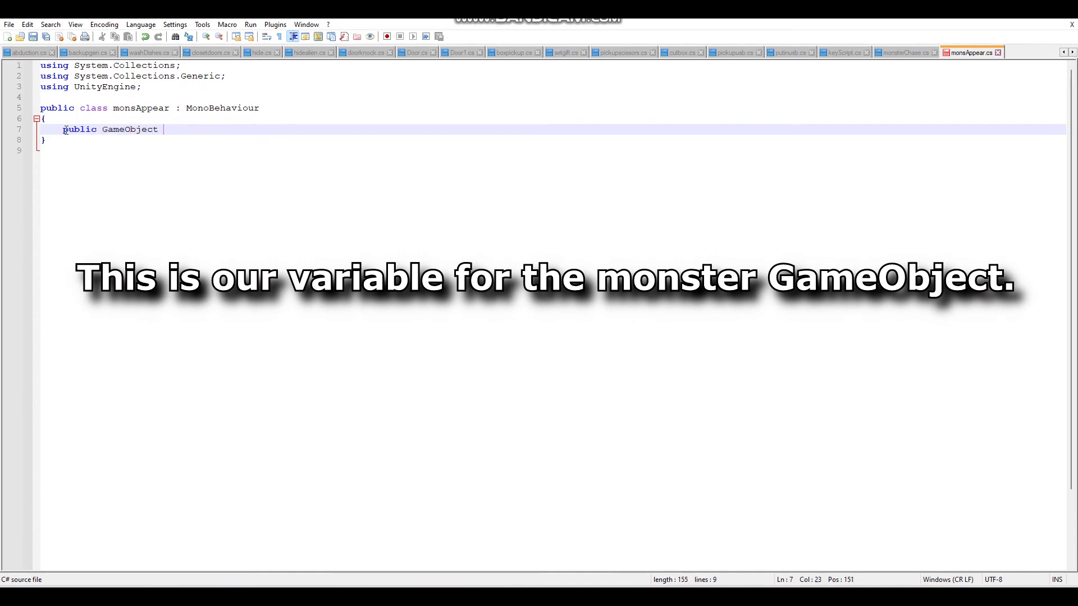
text(monster)
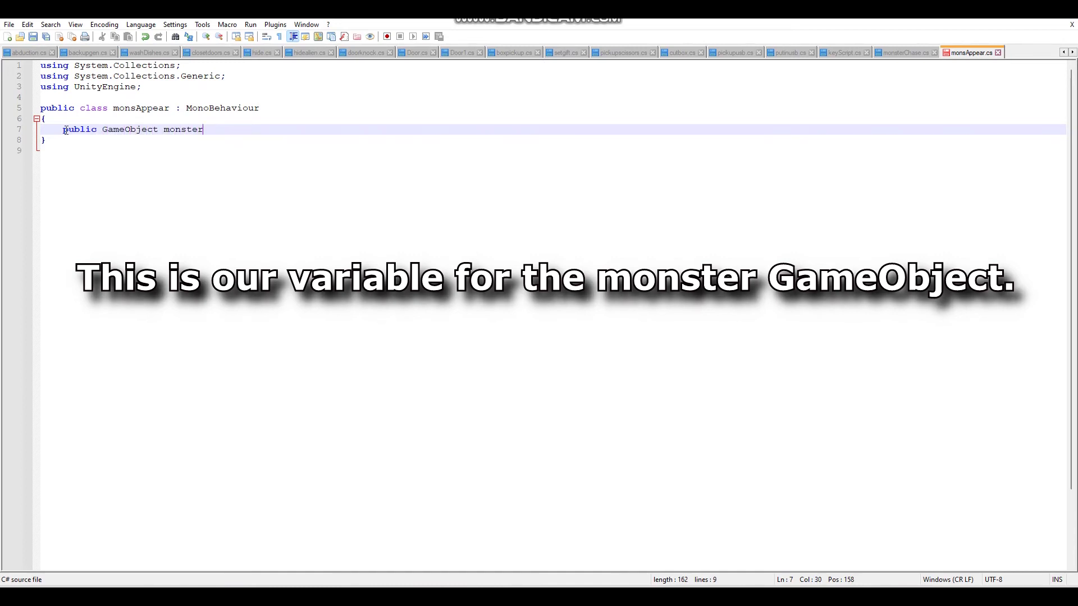
text(;)
key(Return)
text(publ)
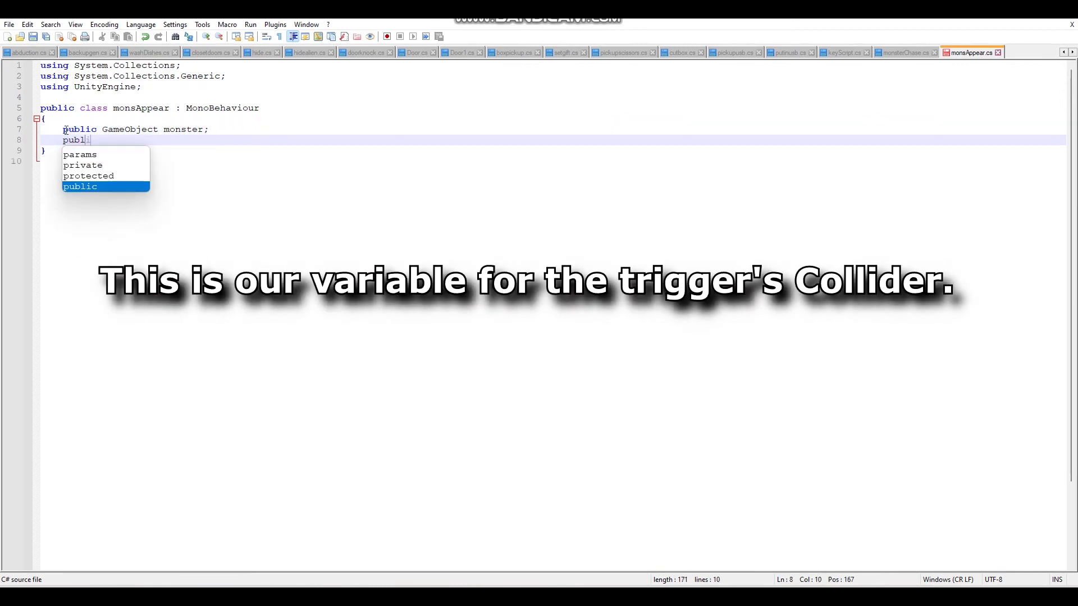
text(ic Collider collision1;)
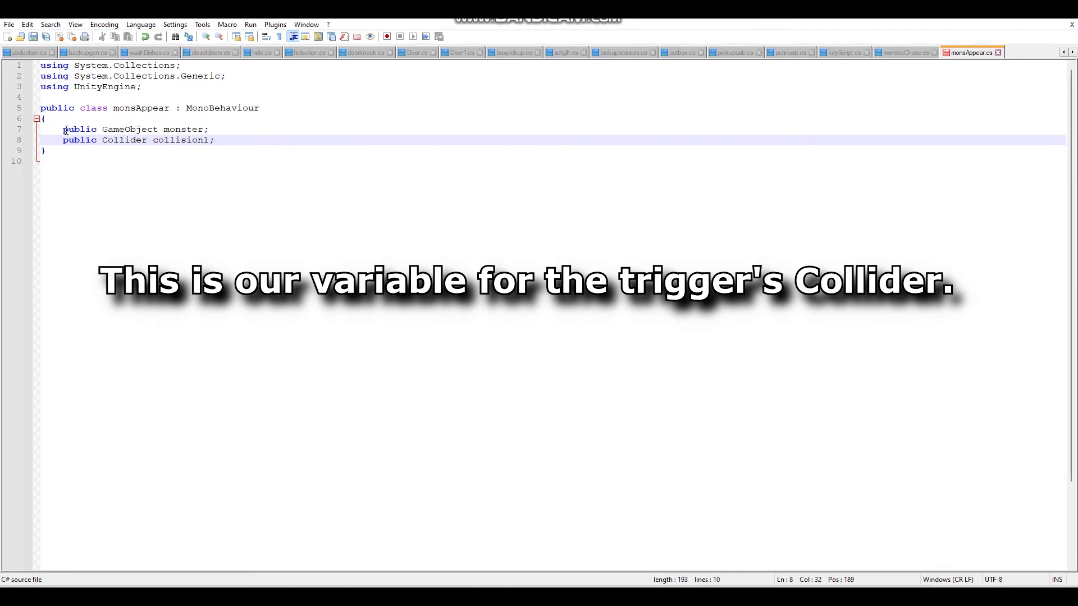
key(Return)
key(Return)
Step: Write OnTriggerEnter so a Player activates monster and sets collision1.enabled = false
text(void OnTriggerEnter()
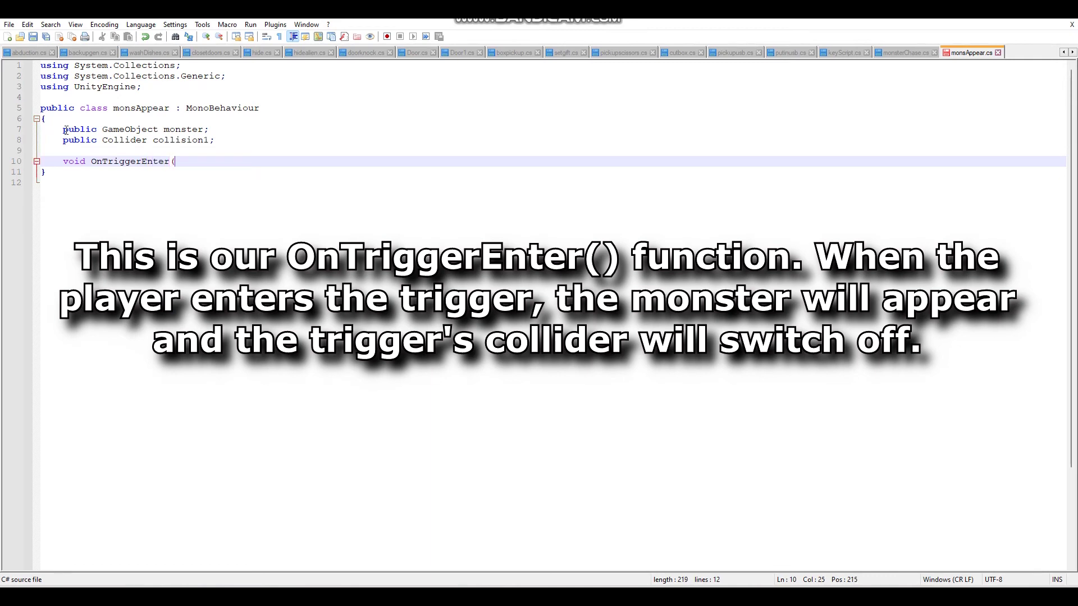
text(Collider other))
text({)
key(Return)
text(if)other.Compar)
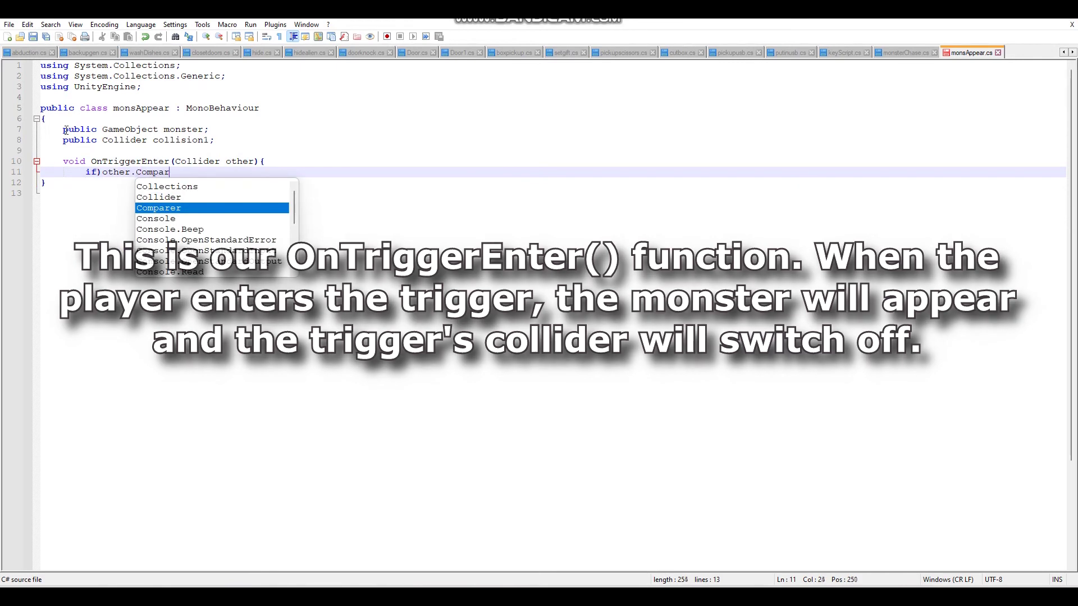
text(eTag("Player")){)
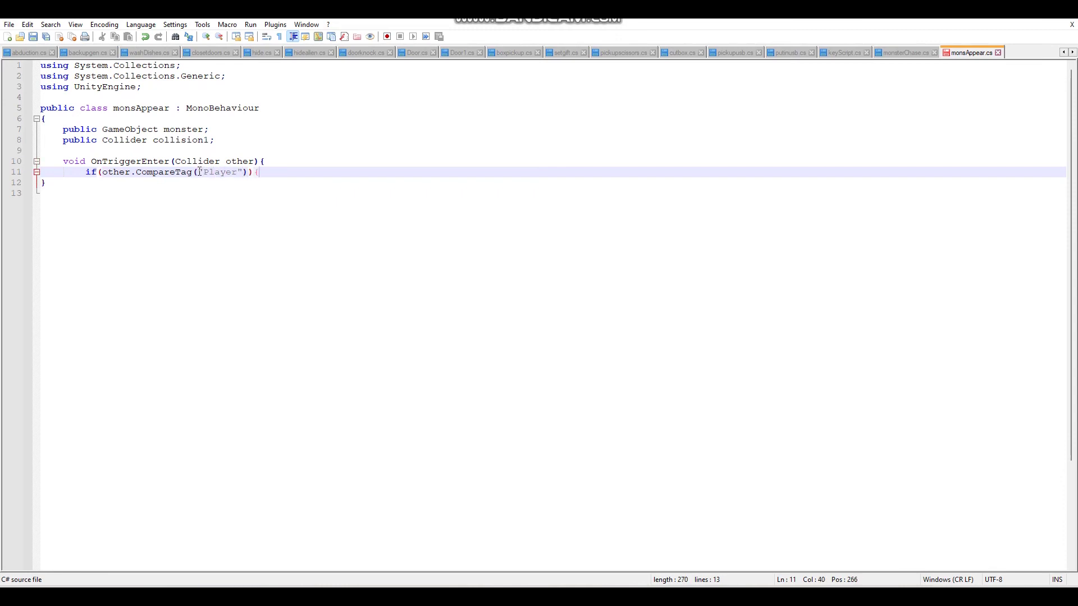
key(Return)
text(monste)
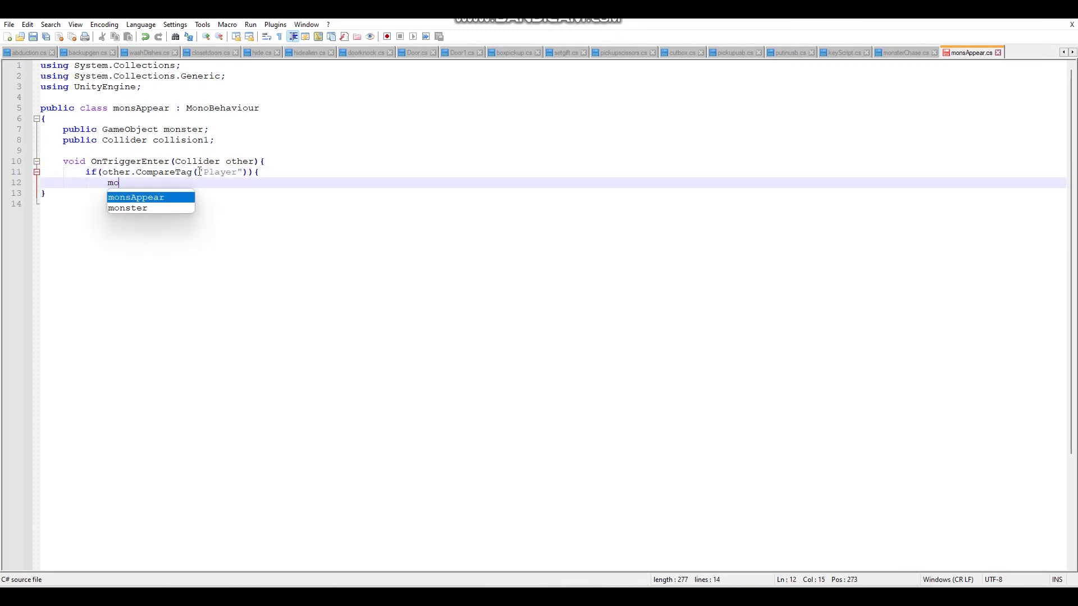
text(r.Set)
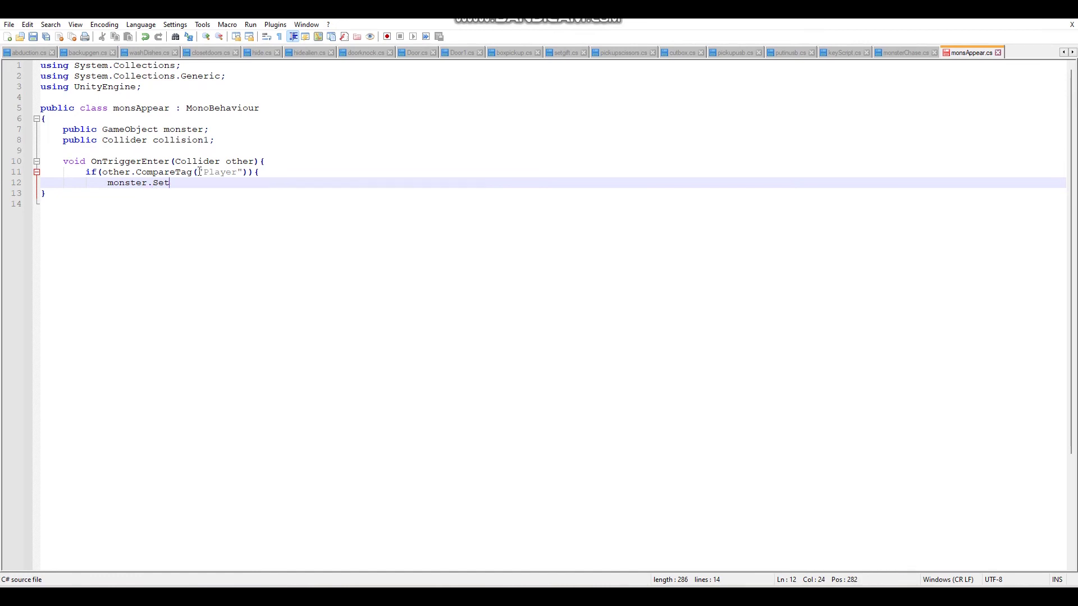
text(Active(true);)
key(Return)
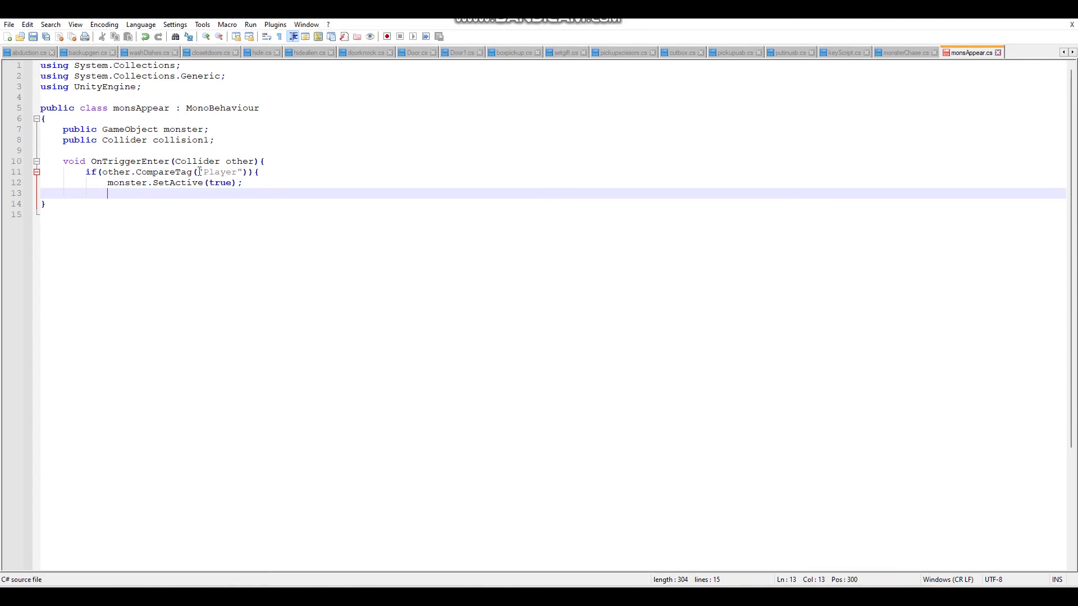
text(collision1)
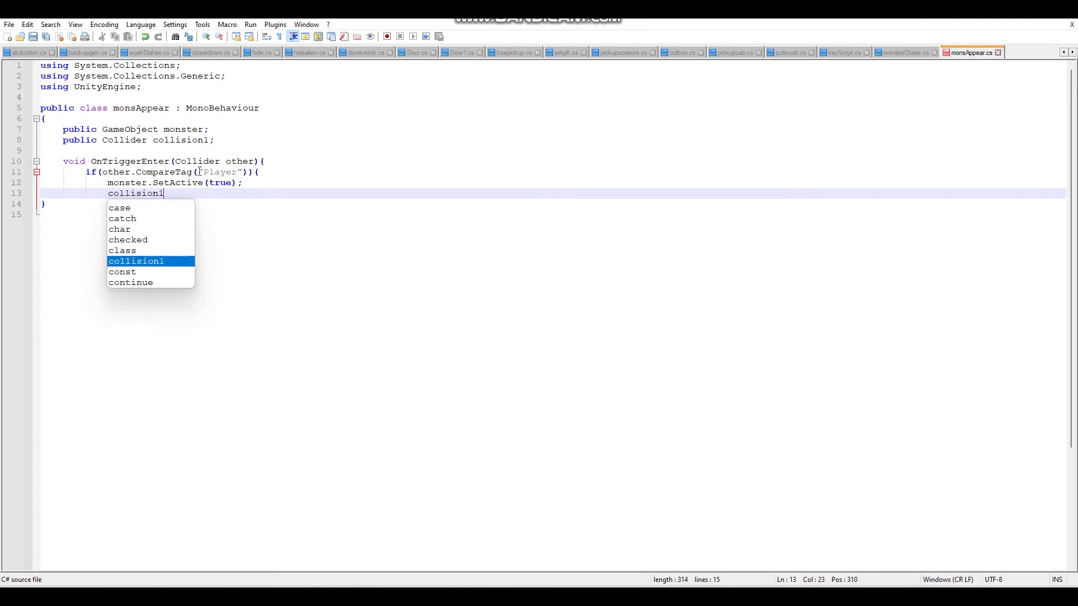
text(.enabled = false;)
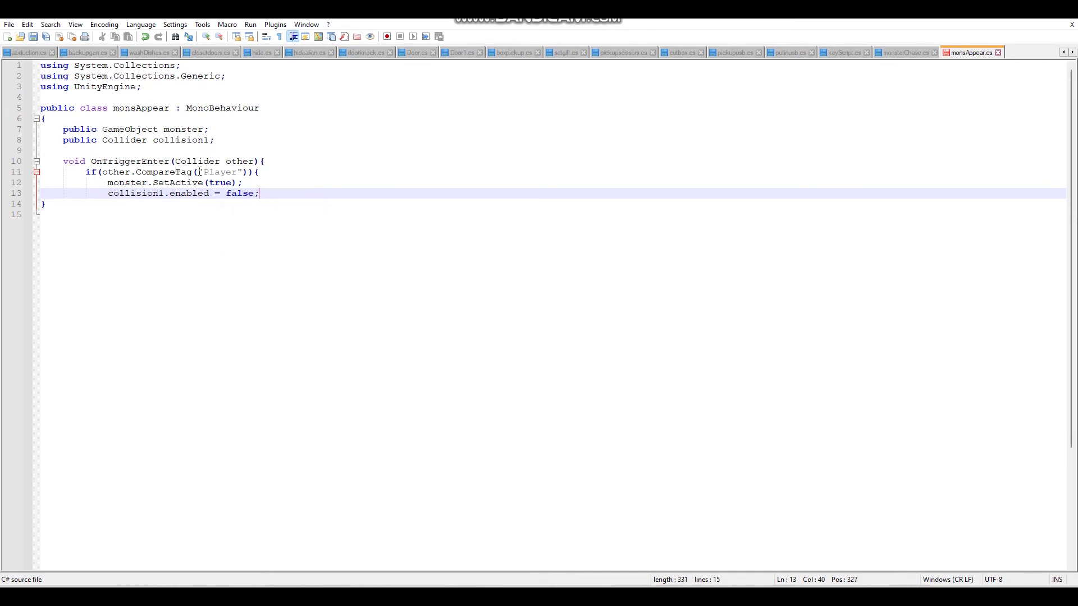
key(Return)
text(})
key(Return)
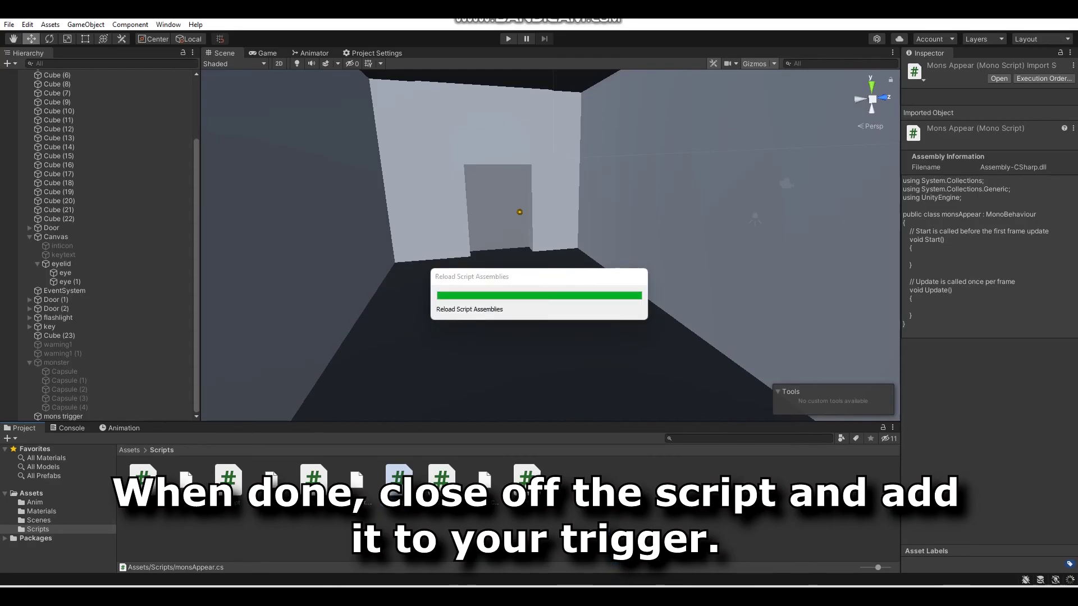
Step: Add the monsAppear script to mons trigger and assign monster to its Monster field
click(63, 417)
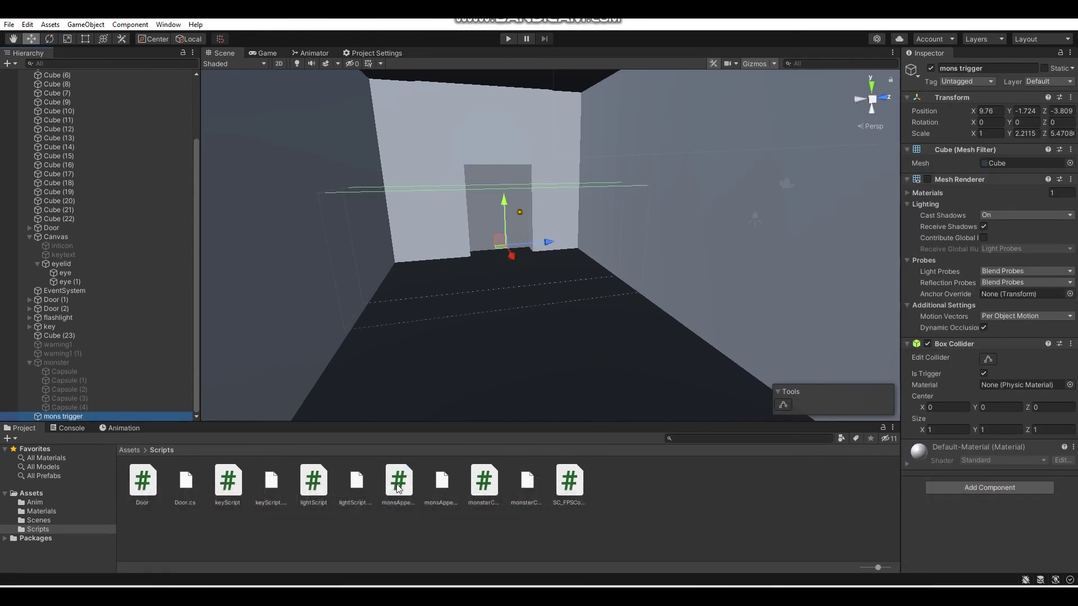
drag(933, 536, 961, 537)
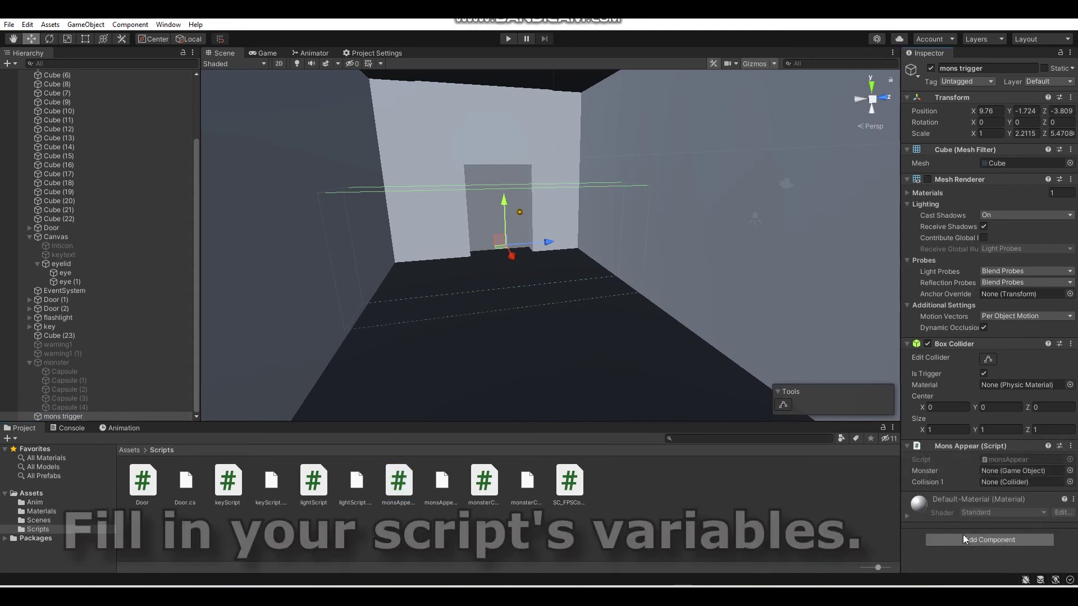
drag(96, 365, 931, 470)
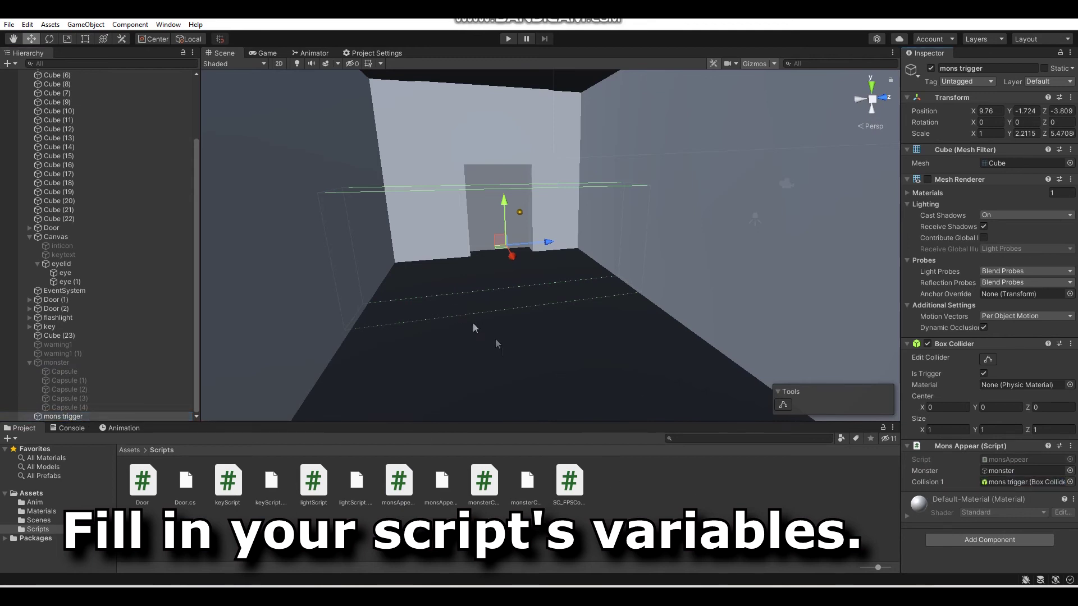
right_drag(495, 339, 519, 324)
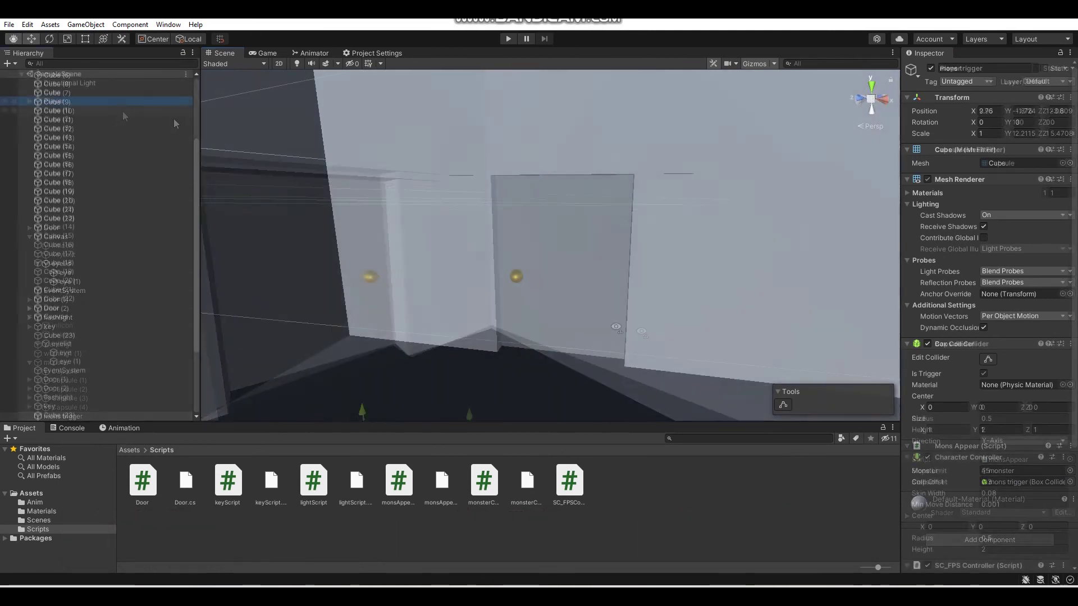
Step: Set the Player object's tag to Player and enter Play mode
click(968, 80)
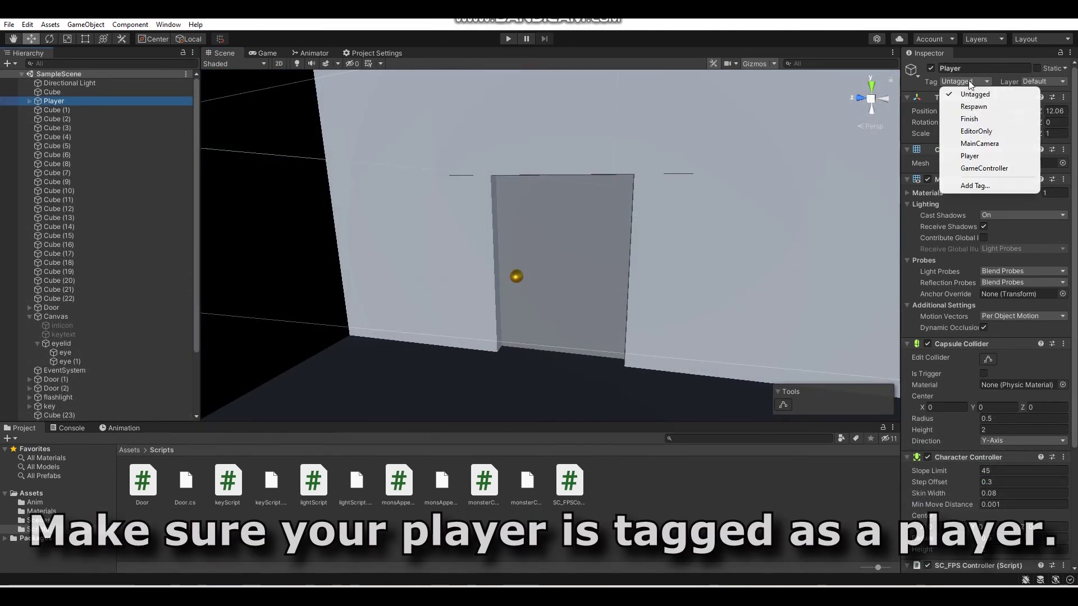
click(962, 157)
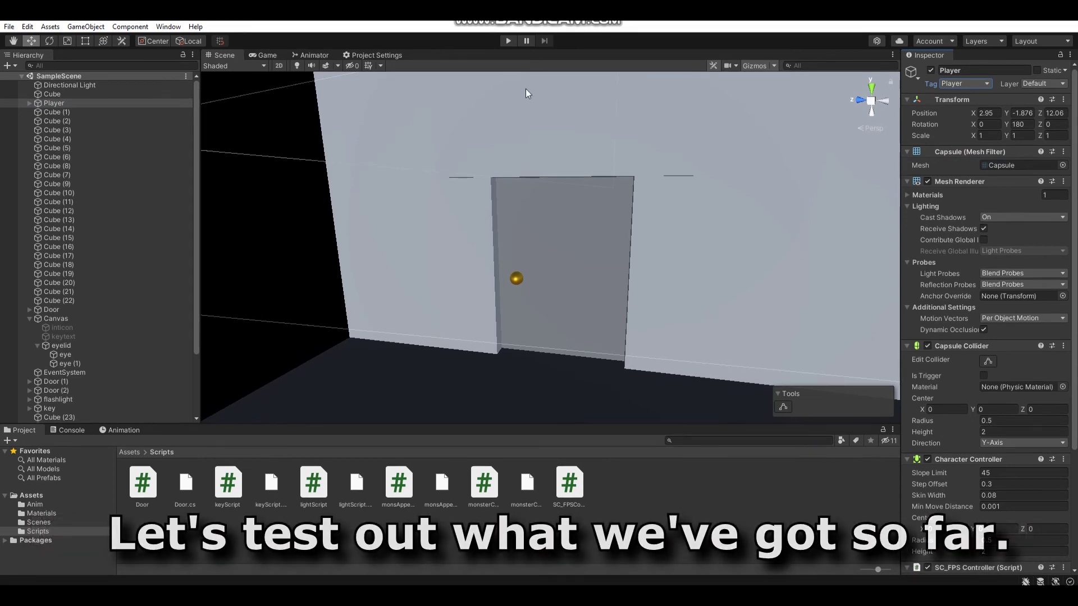
click(509, 41)
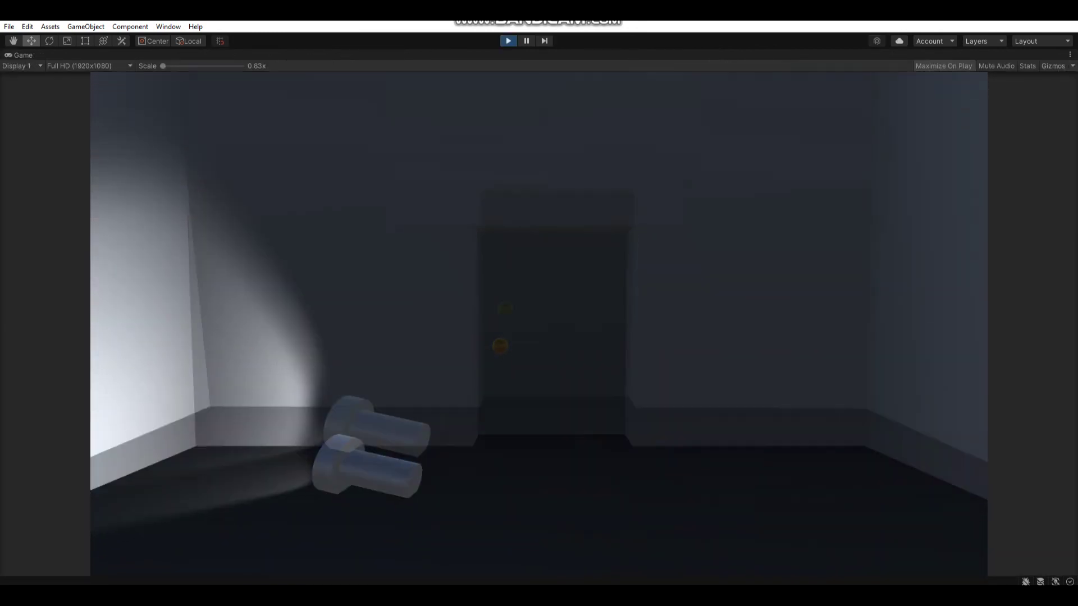
Step: Walk to the door, find it locked, and look around the dark corridor
key(w)
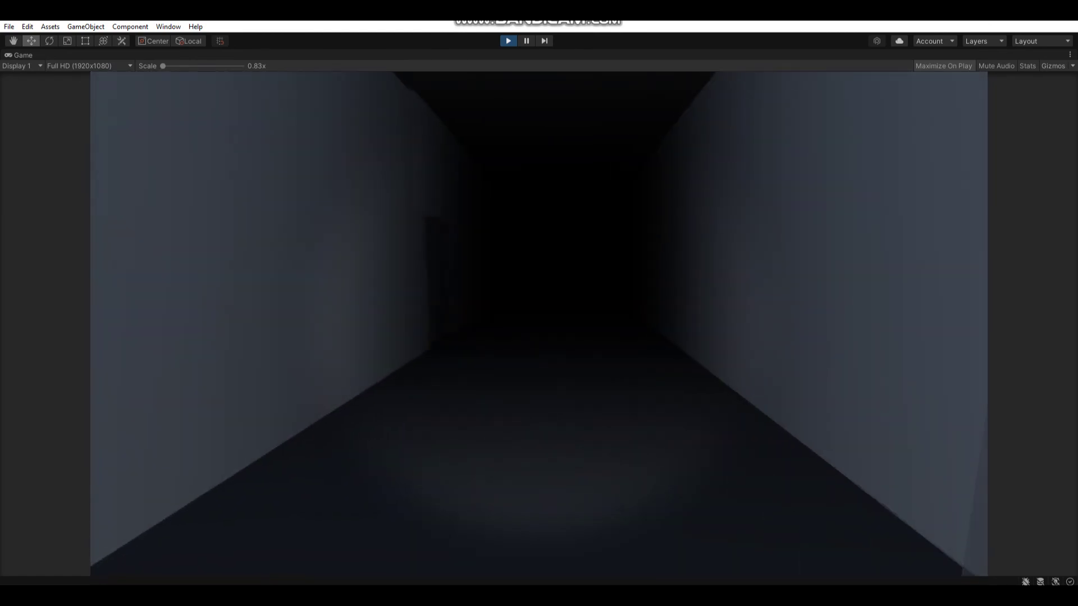
key(w)
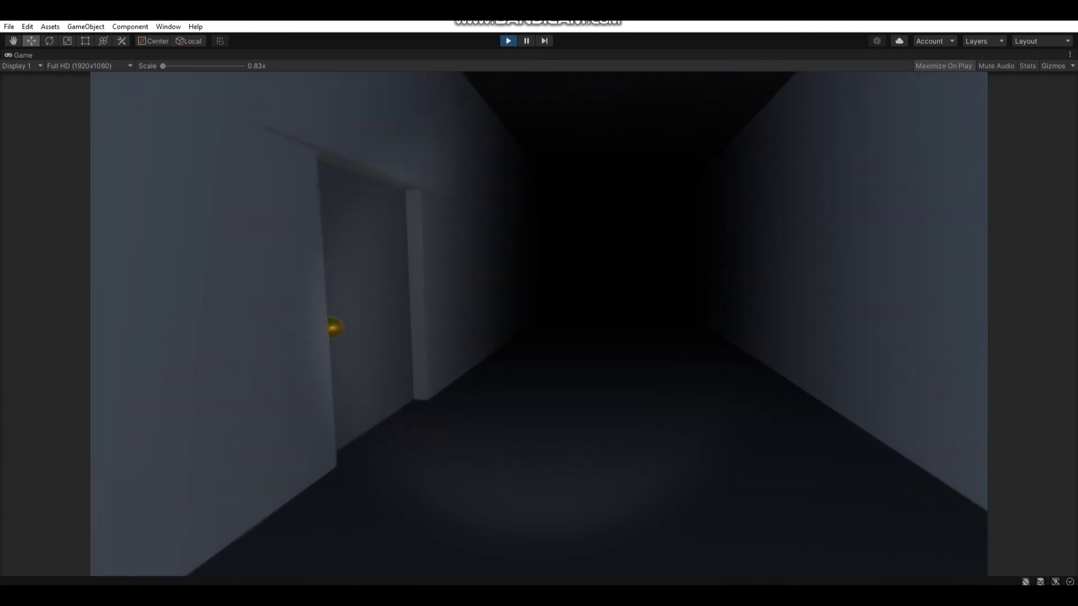
key(e)
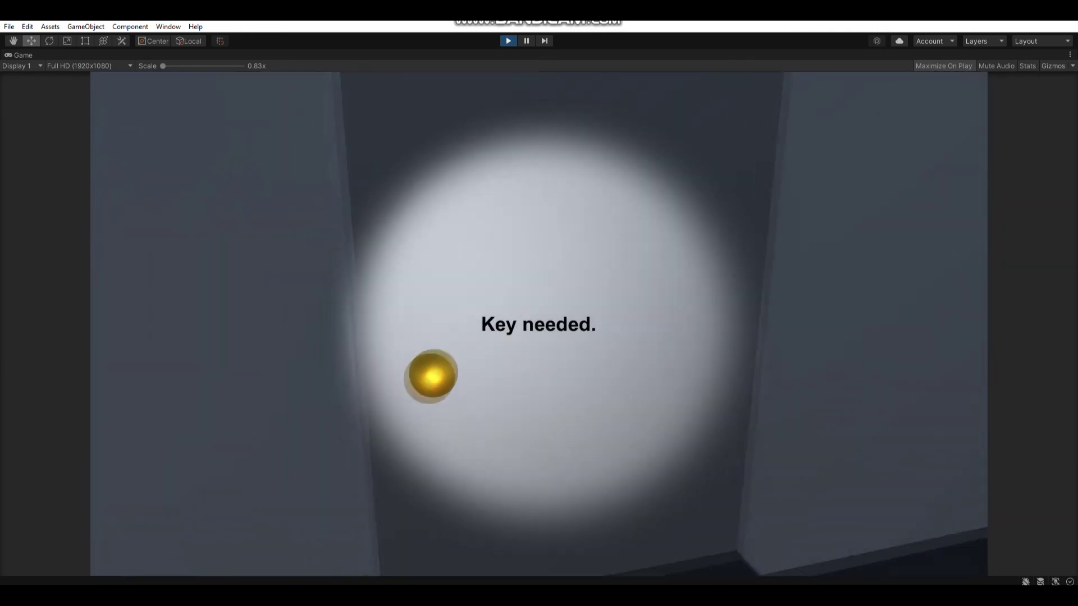
key(w)
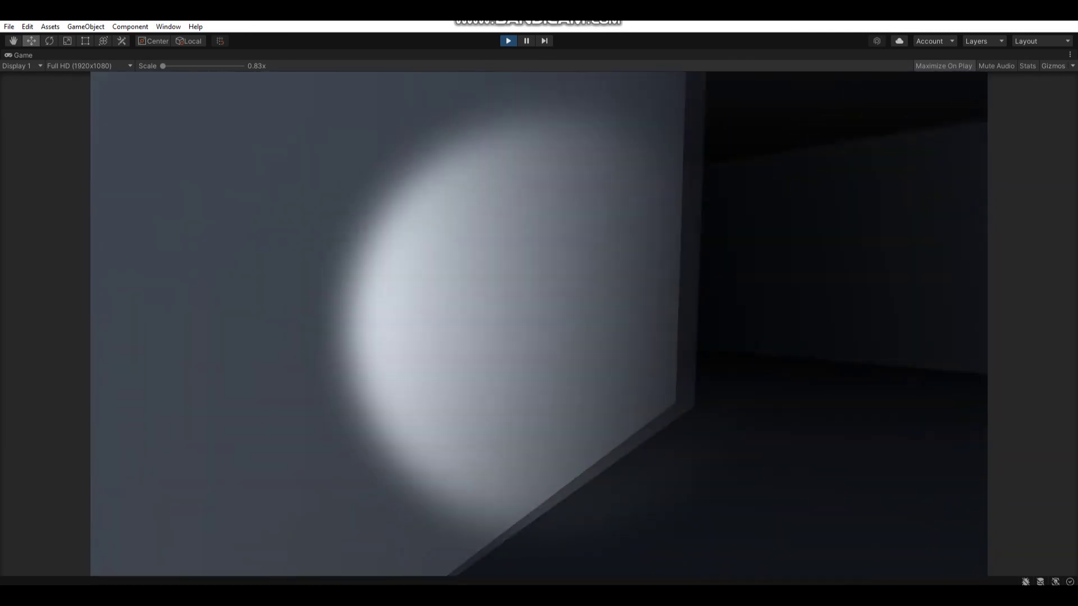
key(w)
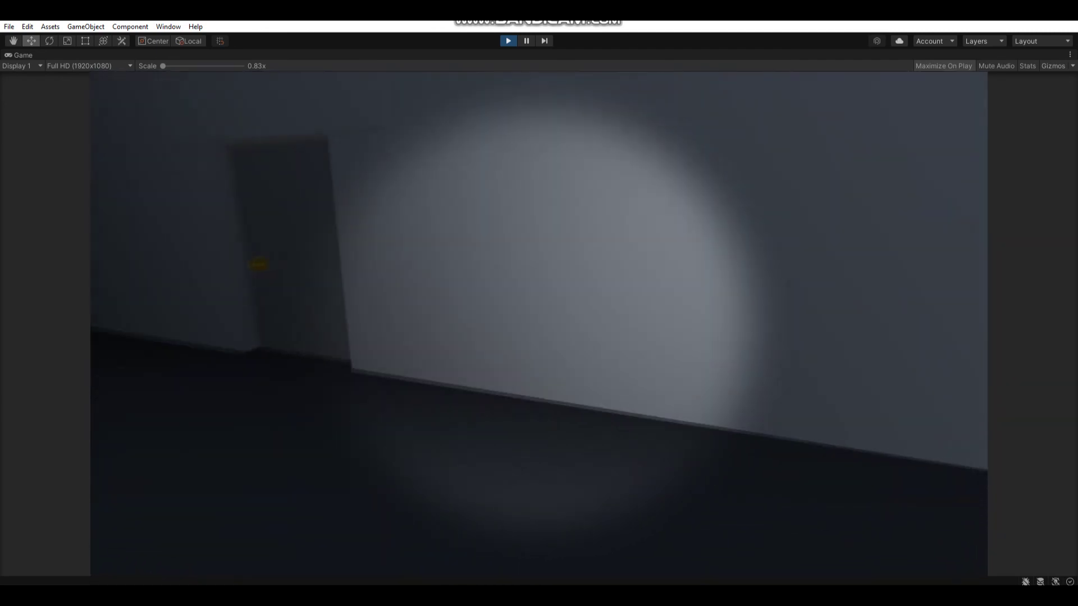
key(w)
key(w)
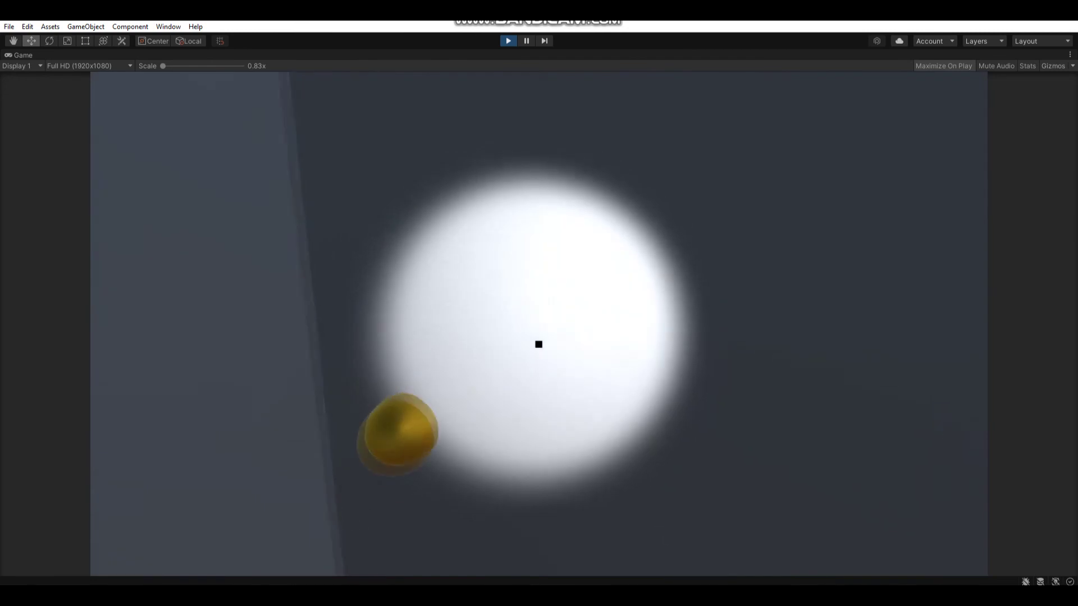
key(w)
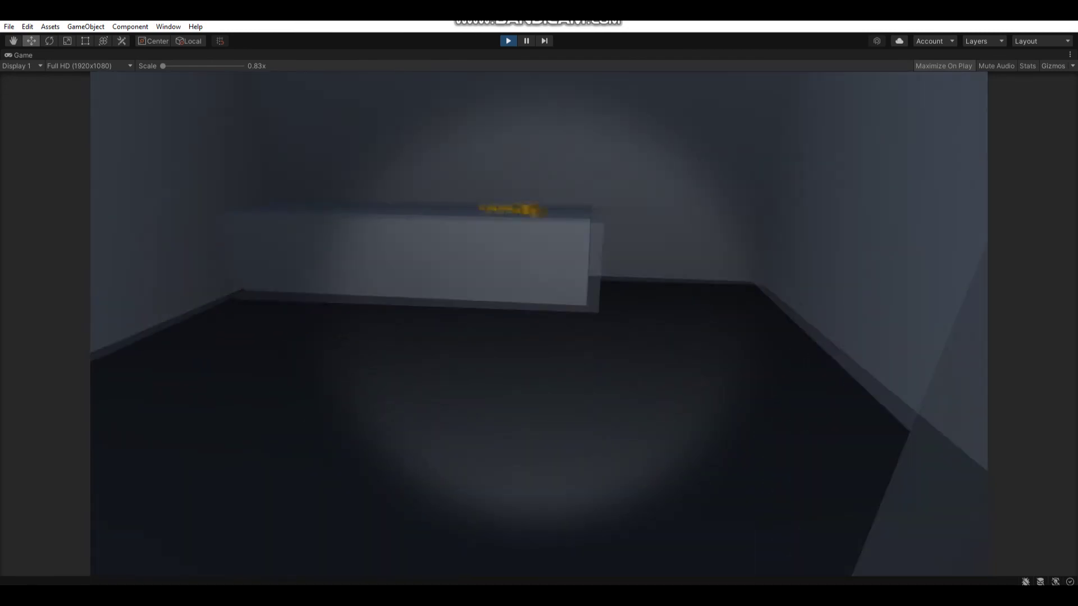
Step: Pick up the golden key, unlock the door, and walk past the WATCH OUT and COME IN graffiti
key(e)
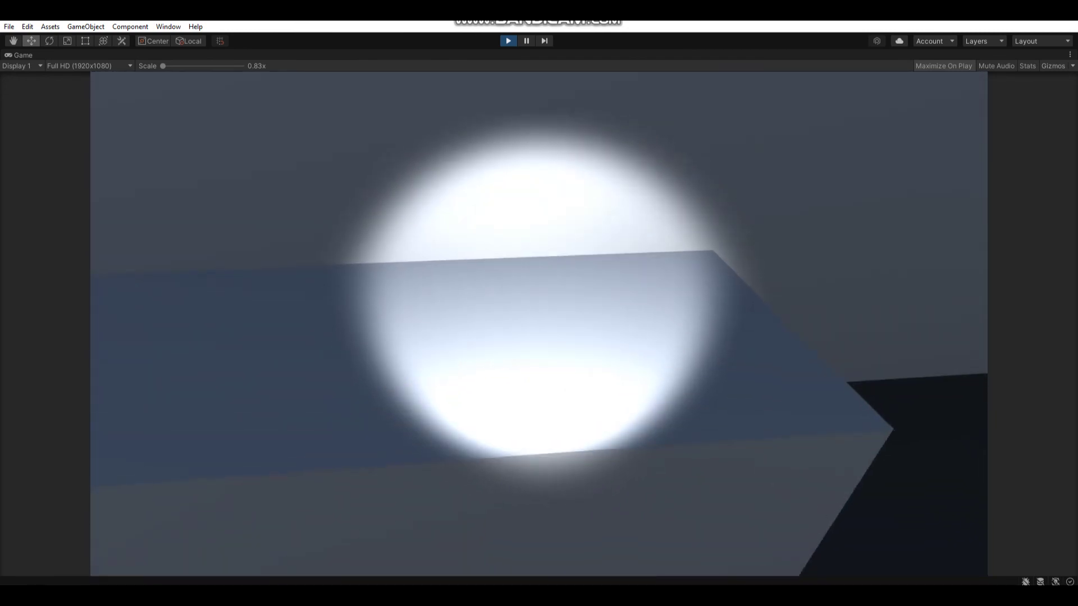
key(w)
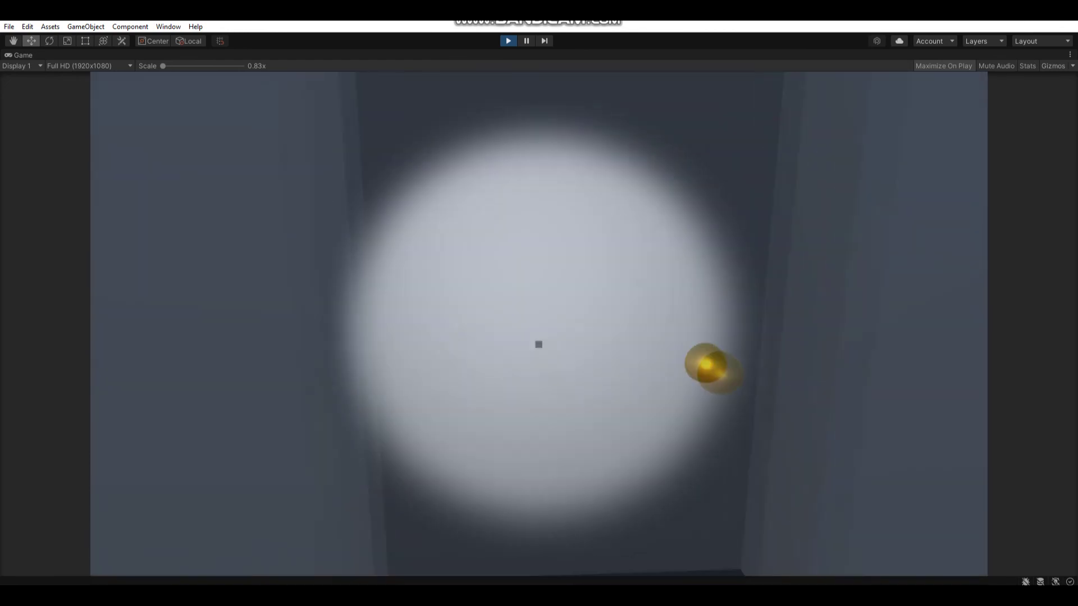
key(e)
key(w)
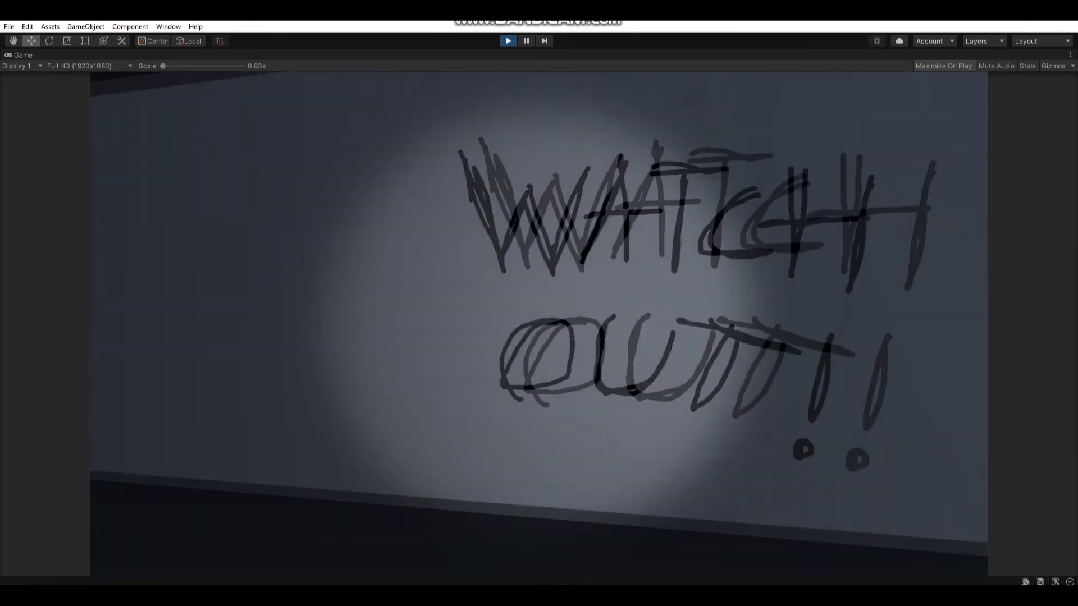
key(w)
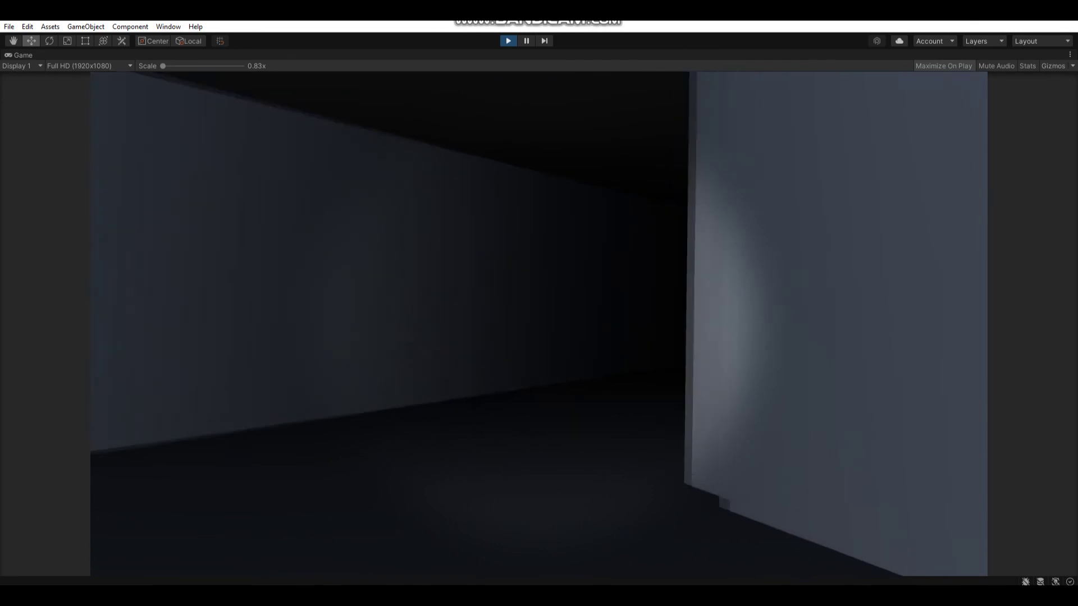
key(w)
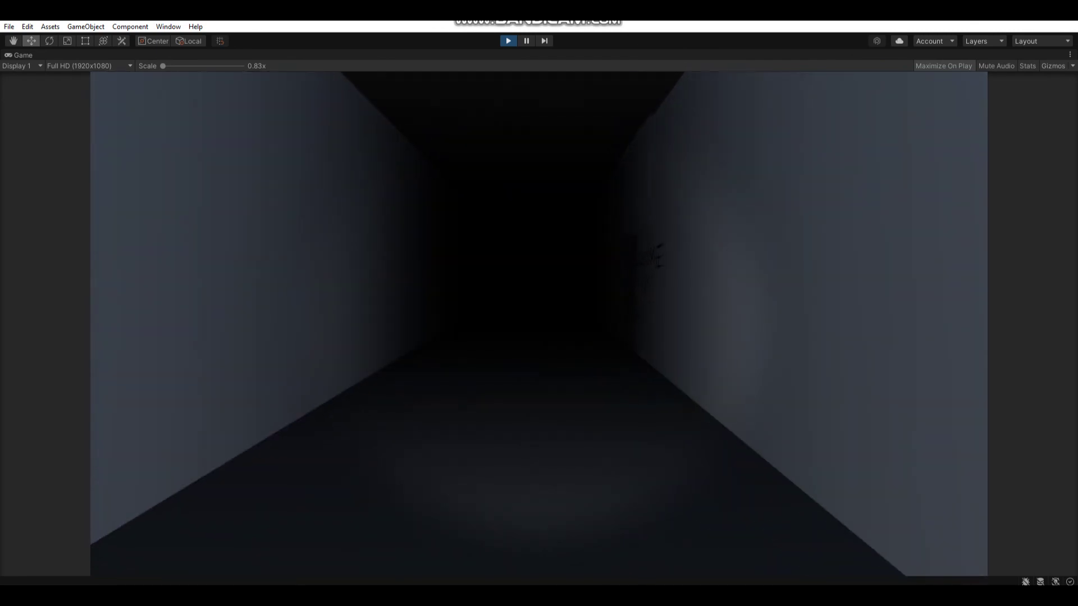
key(w)
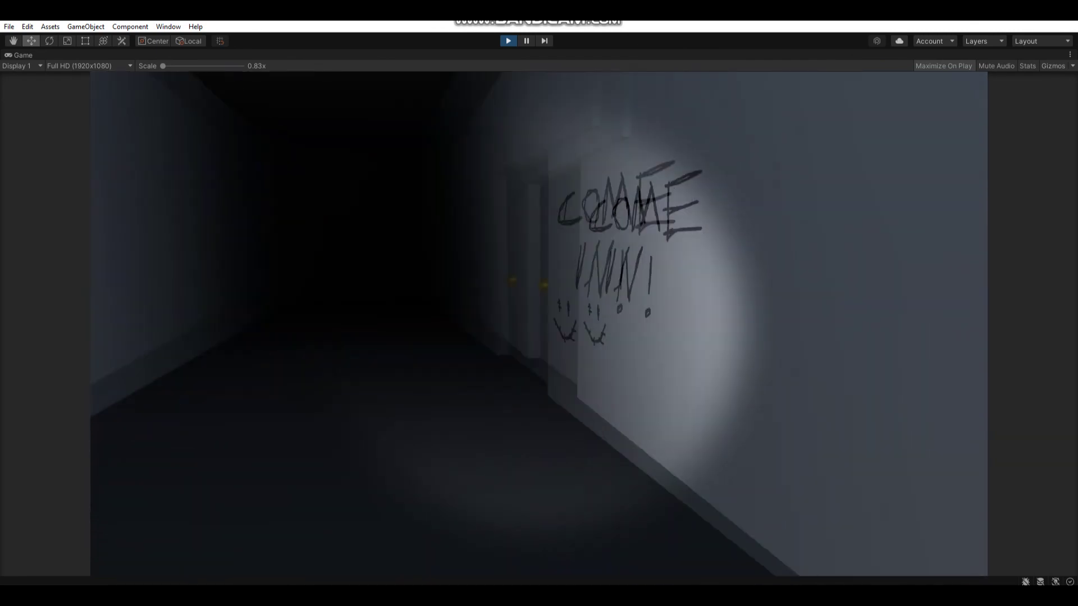
key(w)
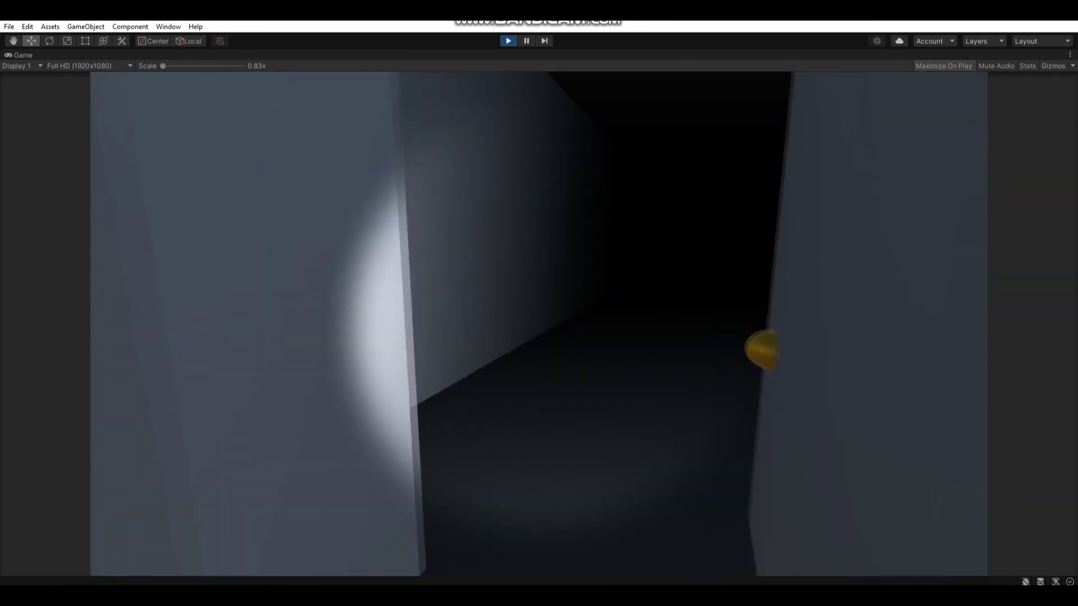